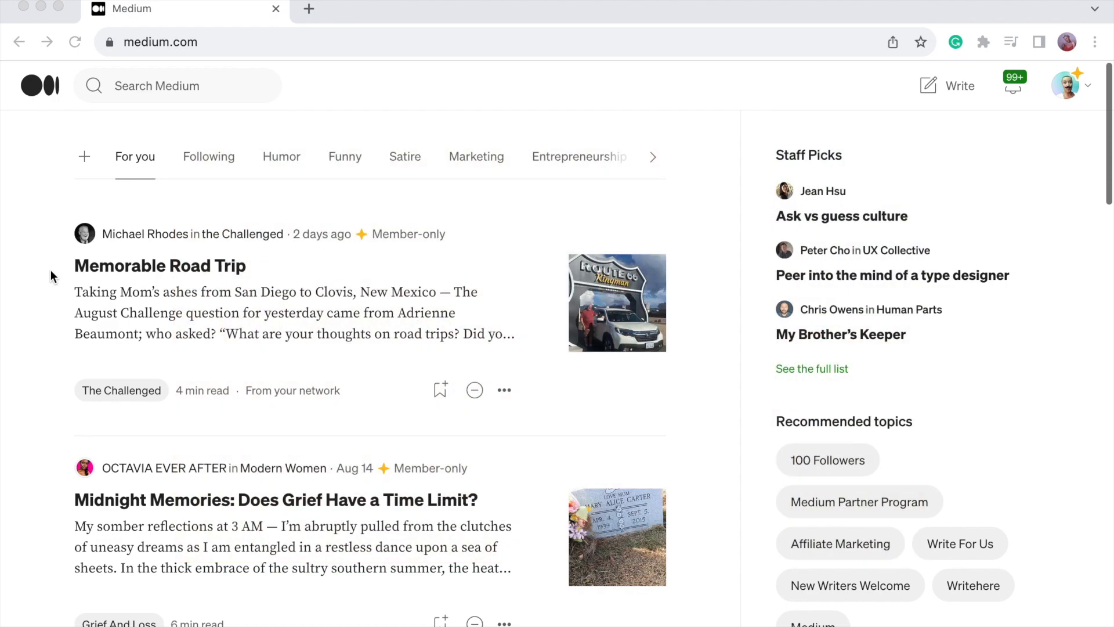
Focus the browser and start a blank new Medium story with Write.
click(468, 9)
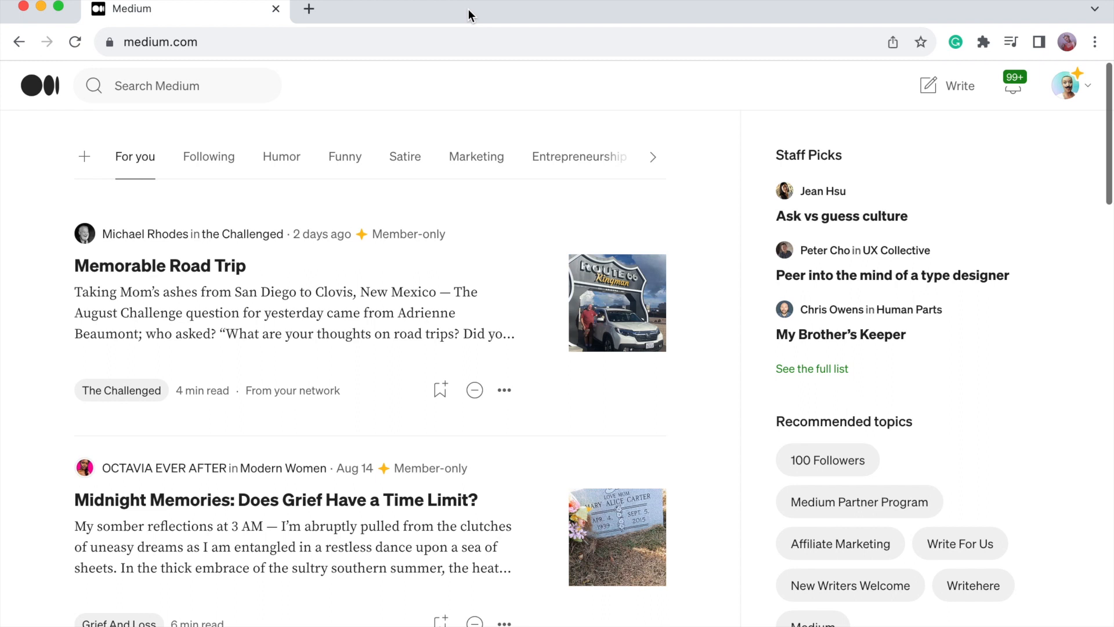
click(935, 92)
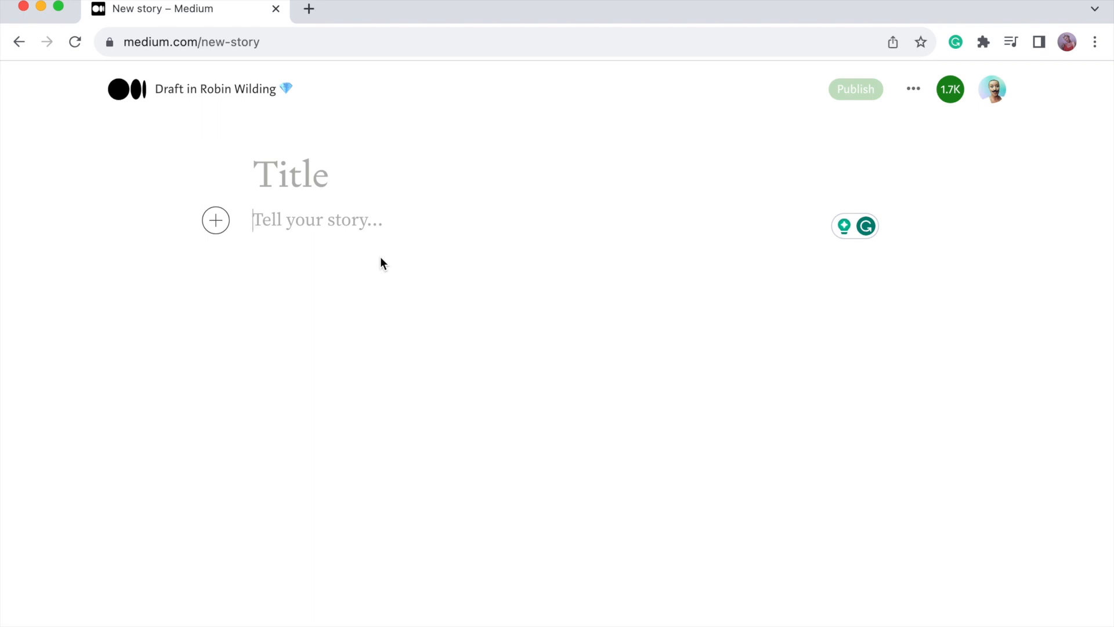
Title the story 'This is an article title' and move down to the body line.
click(276, 176)
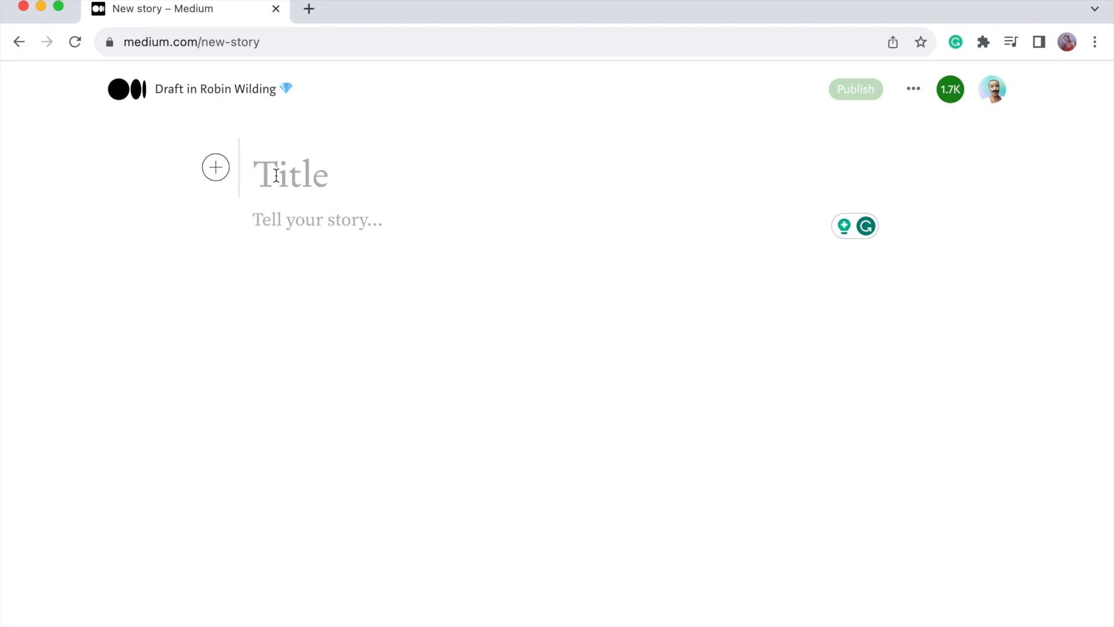
text(Thi)
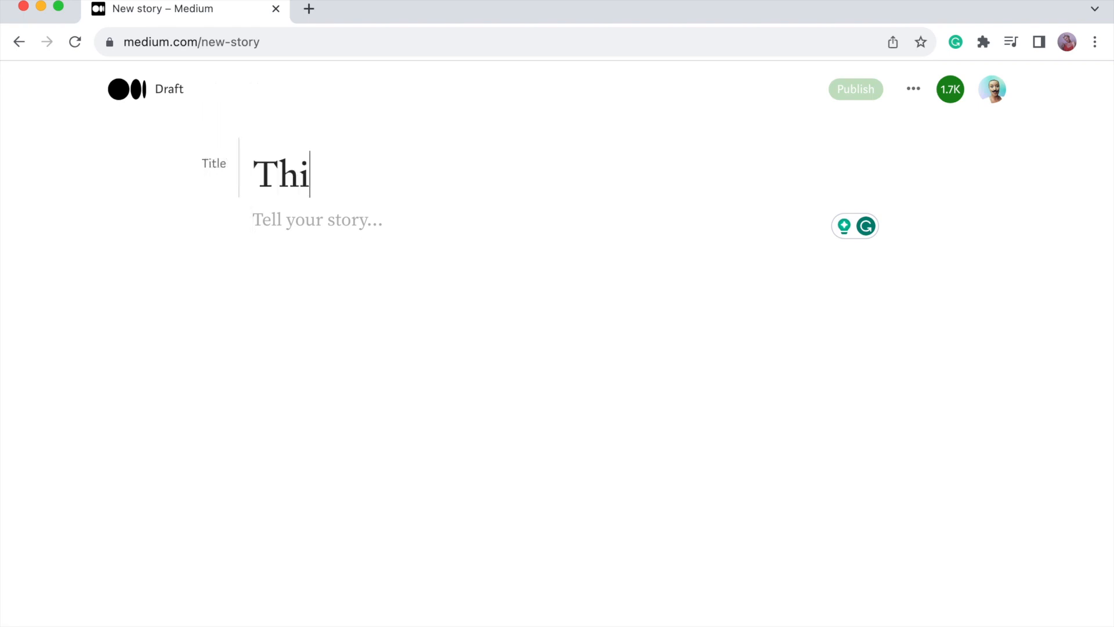
text(s)
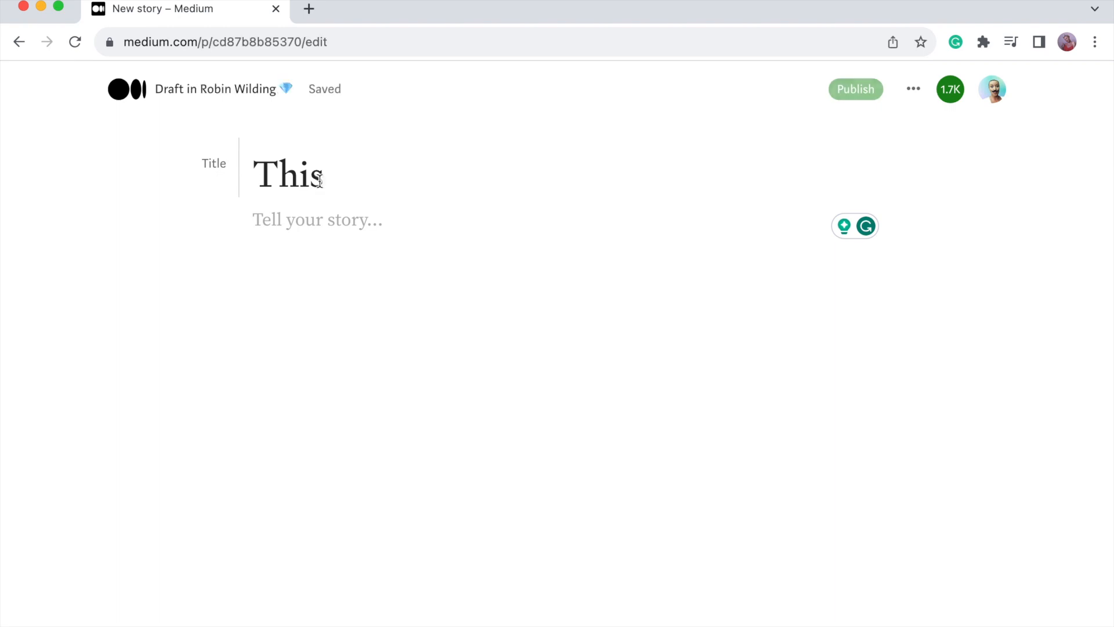
text( is)
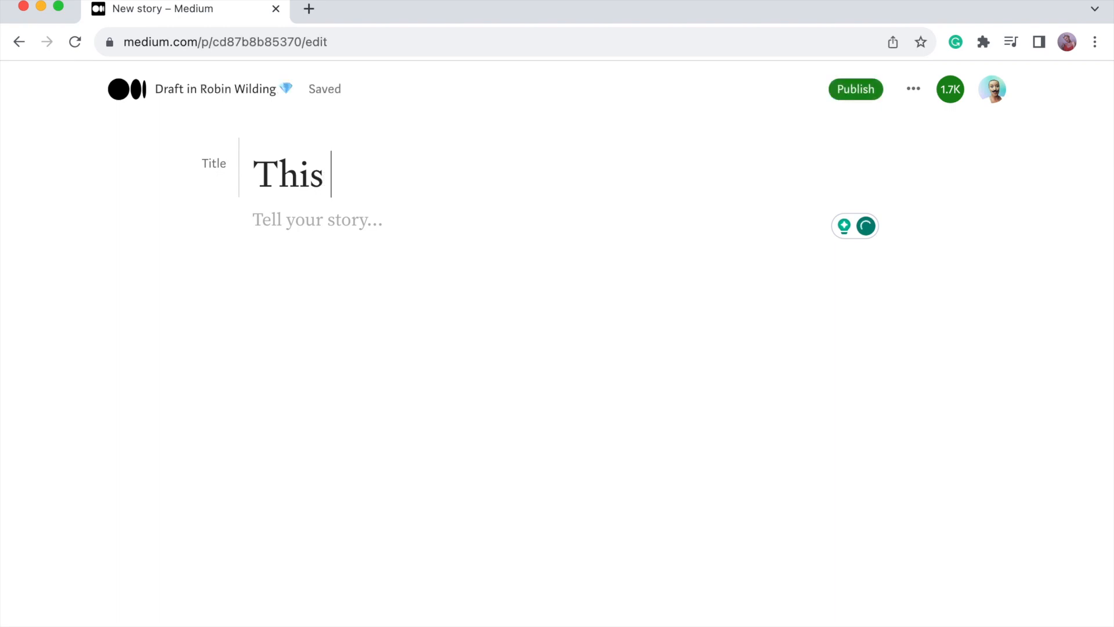
text(is an articl)
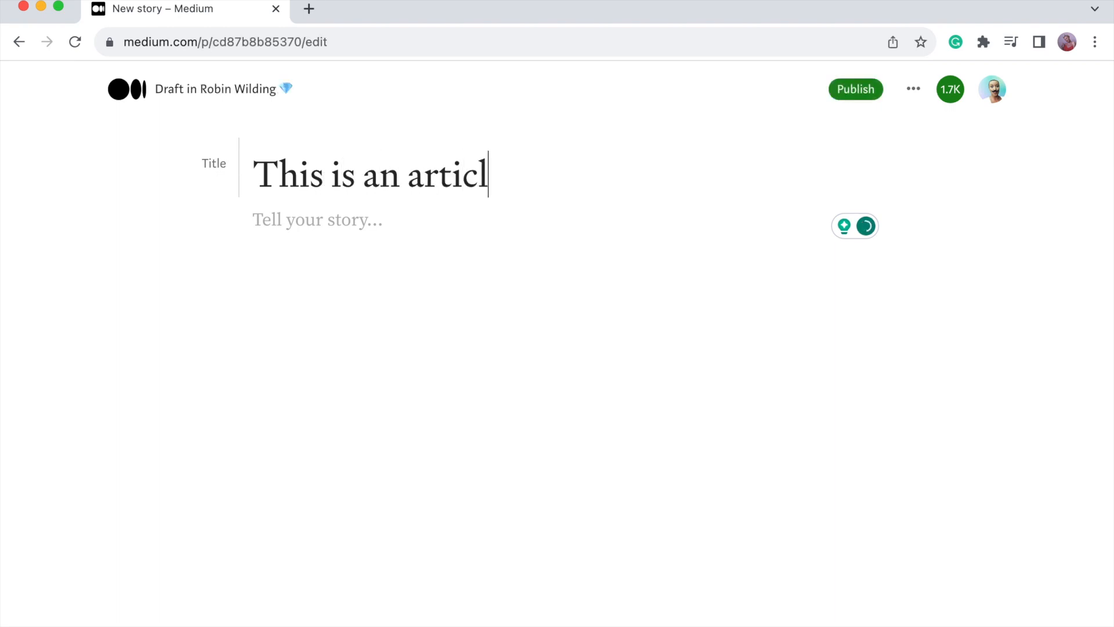
text(e title)
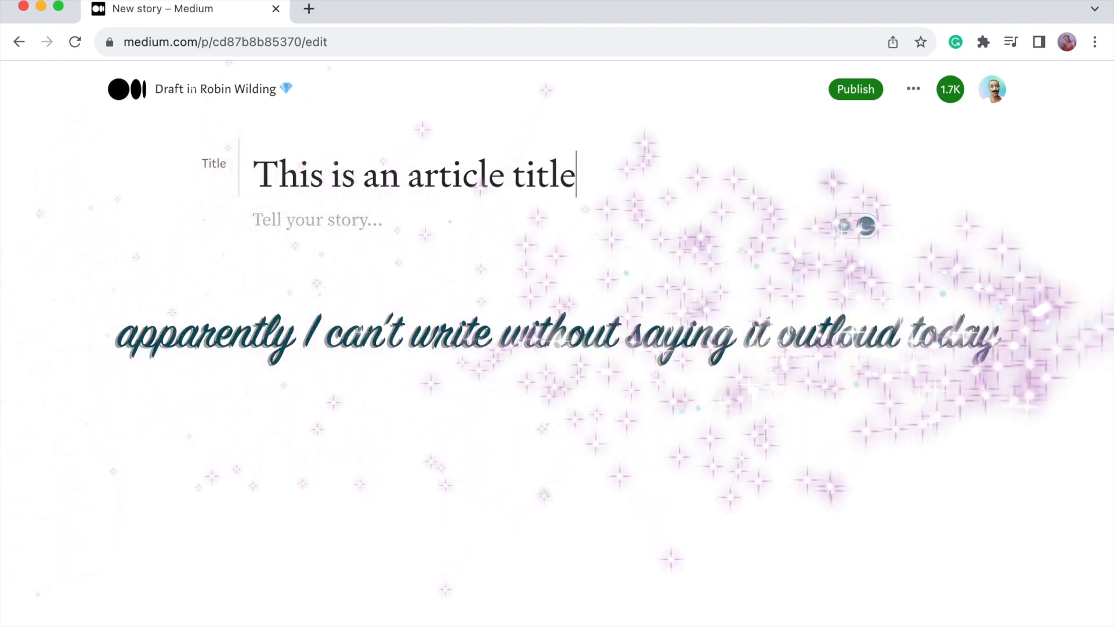
key(Return)
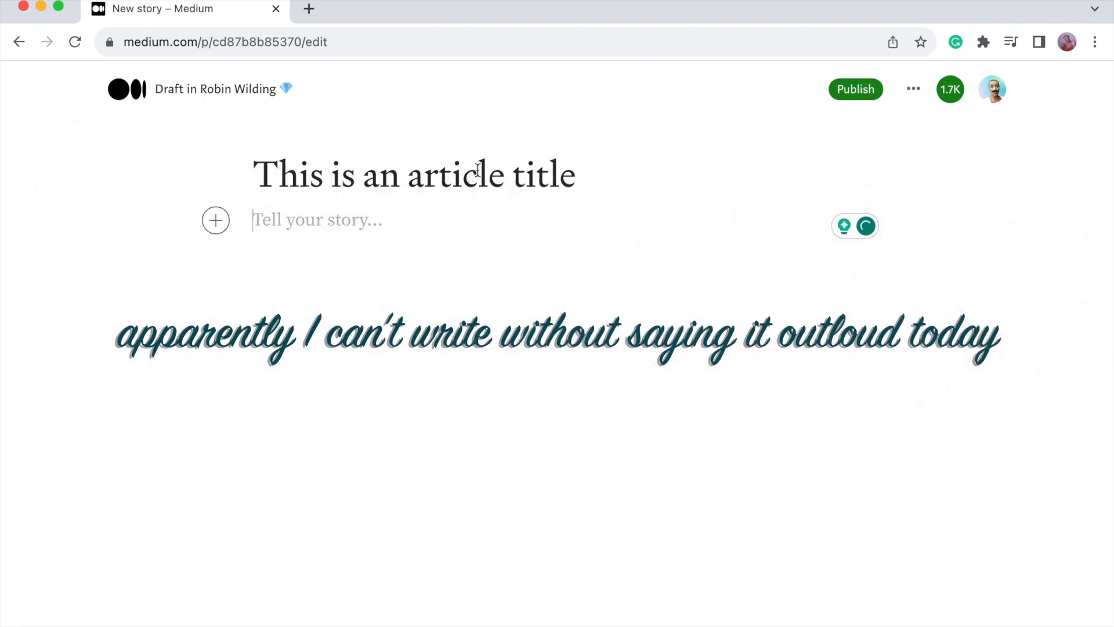
Type 'This is a subtitle' under the title and format it as the story's subtitle.
double_click(477, 169)
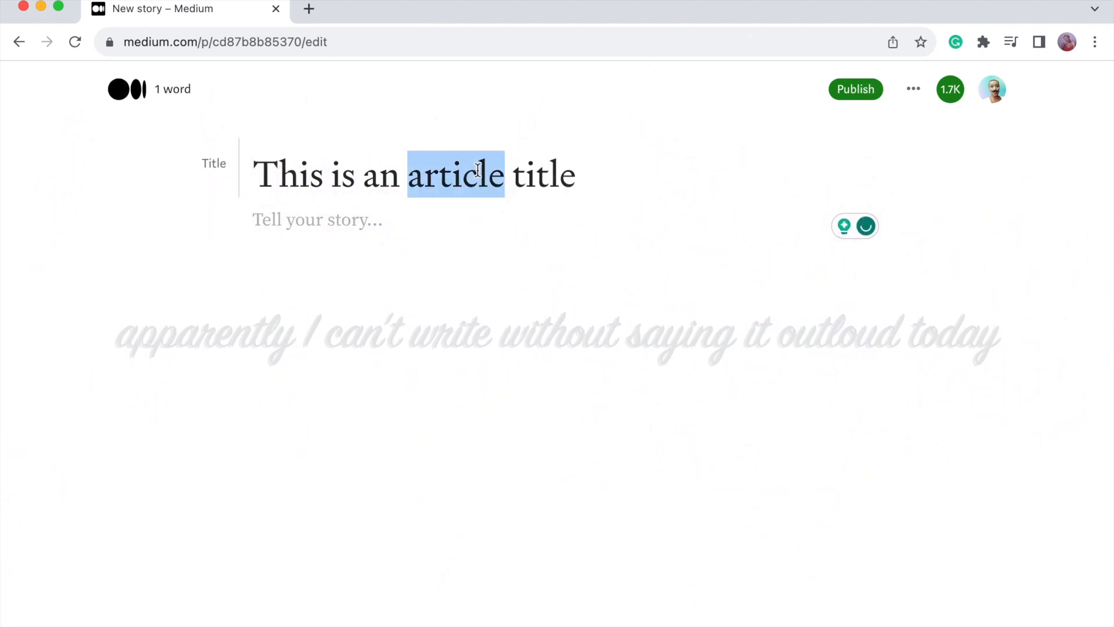
triple_click(434, 172)
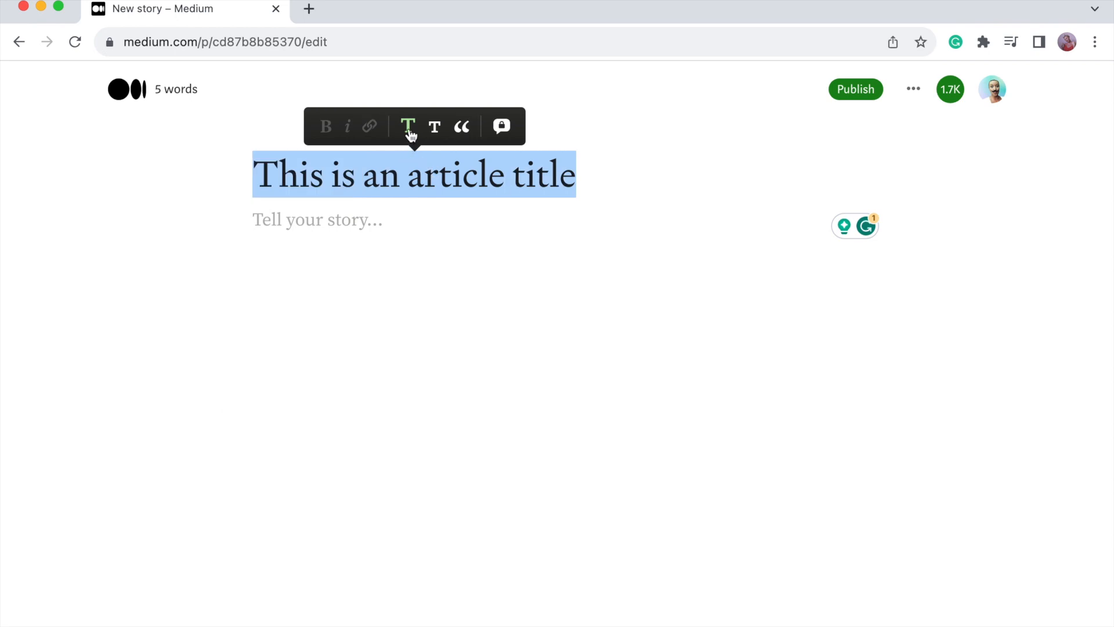
click(397, 220)
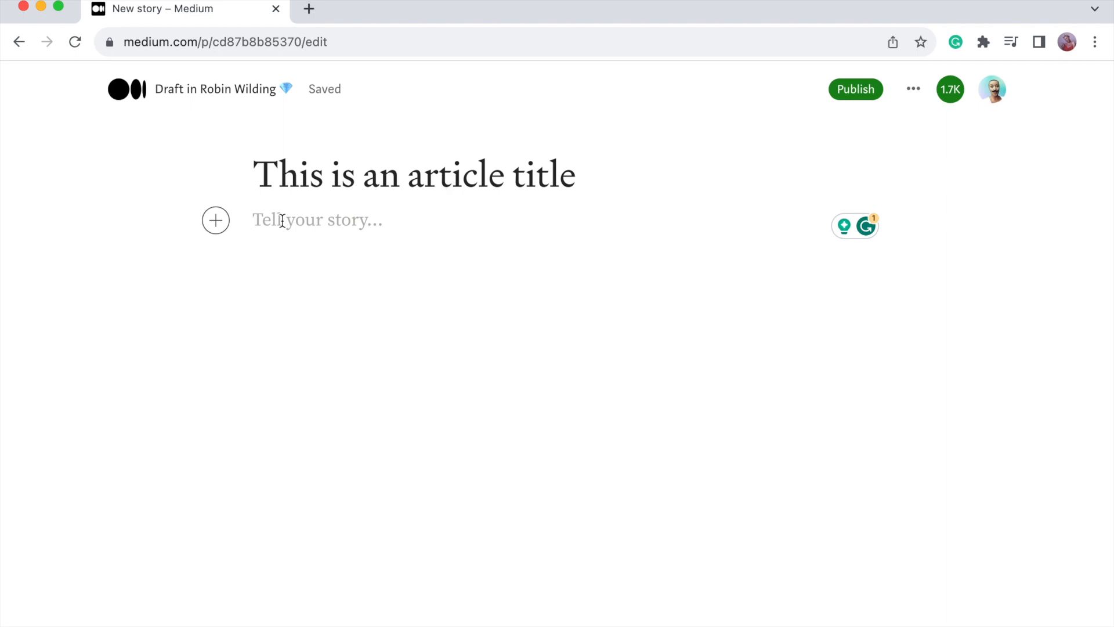
text(S)
key(BackSpace)
text(This )
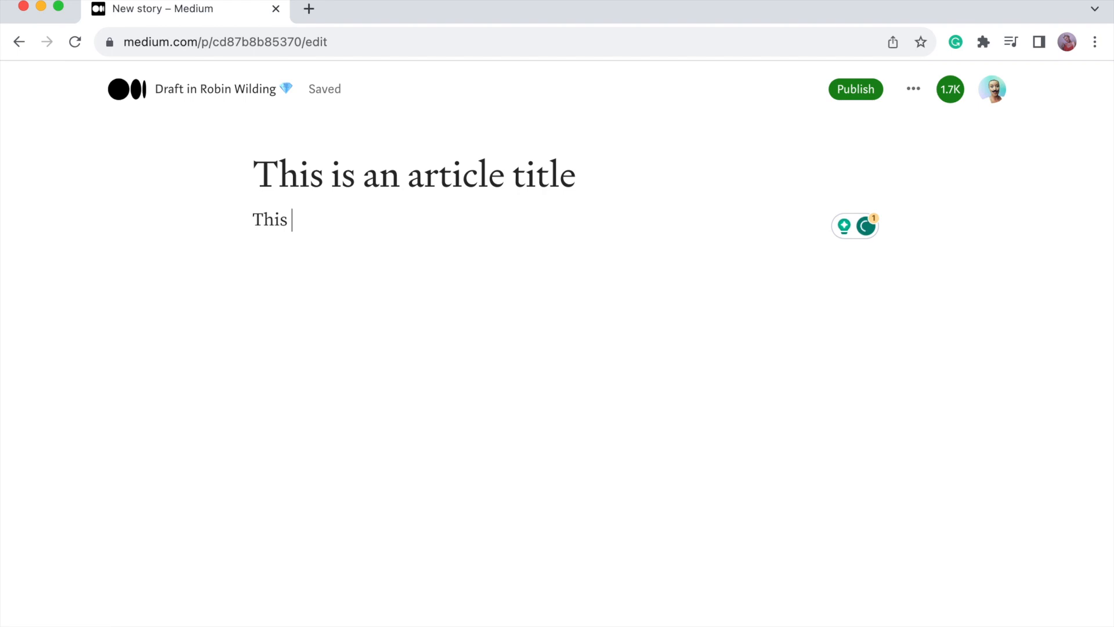
text(is a subtitle)
click(340, 228)
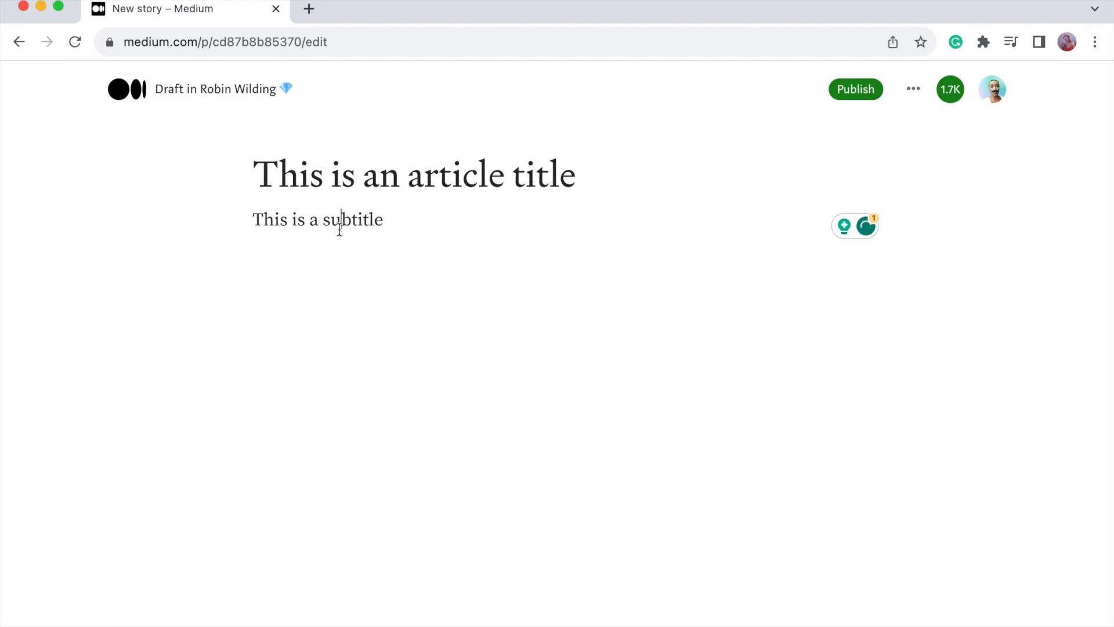
triple_click(339, 228)
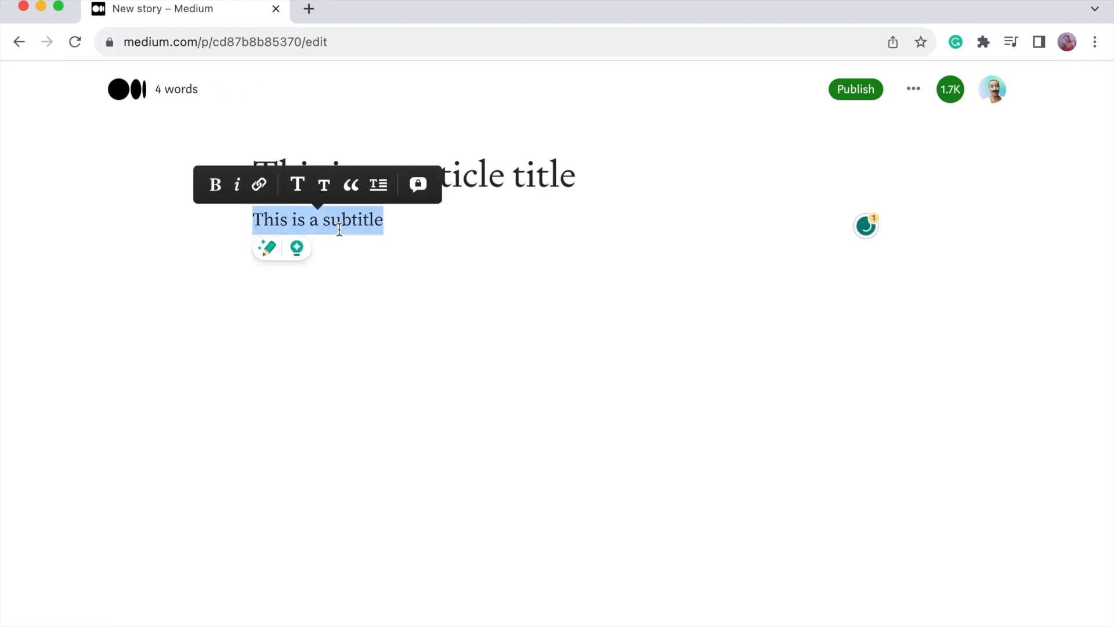
click(325, 187)
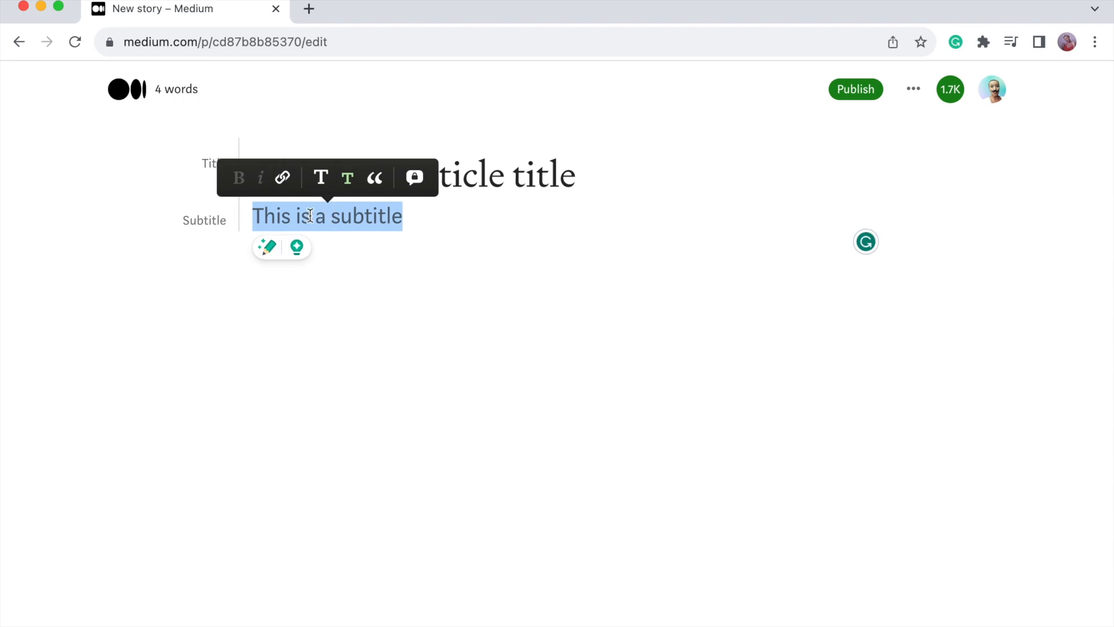
click(320, 216)
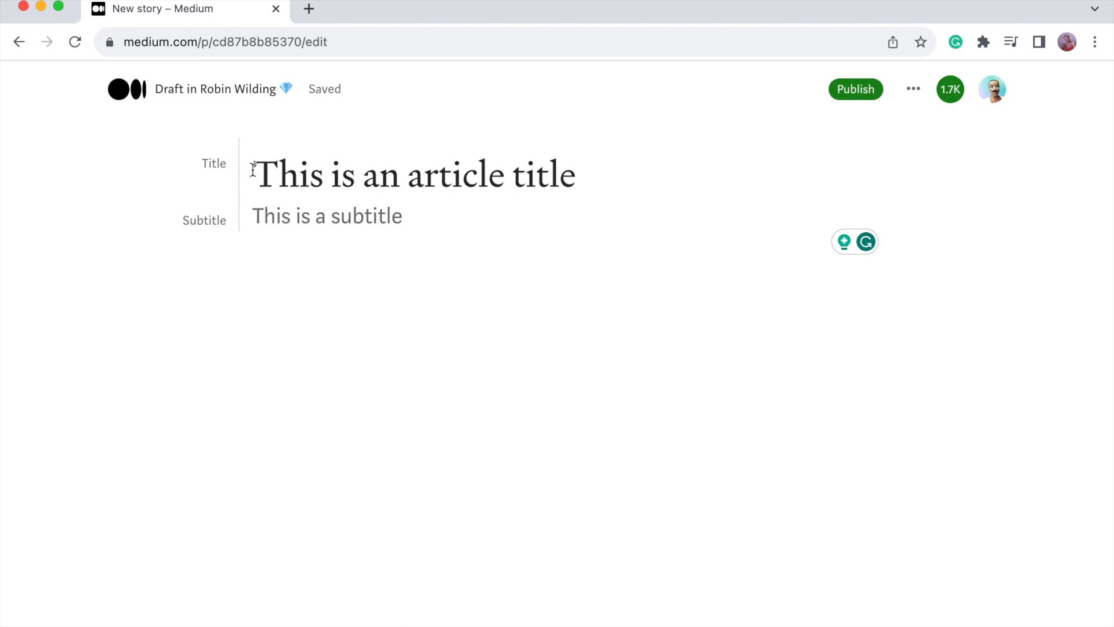
Add the kicker 'This is a kicker' above the title, then start an empty paragraph below the subtitle.
click(253, 170)
key(Return)
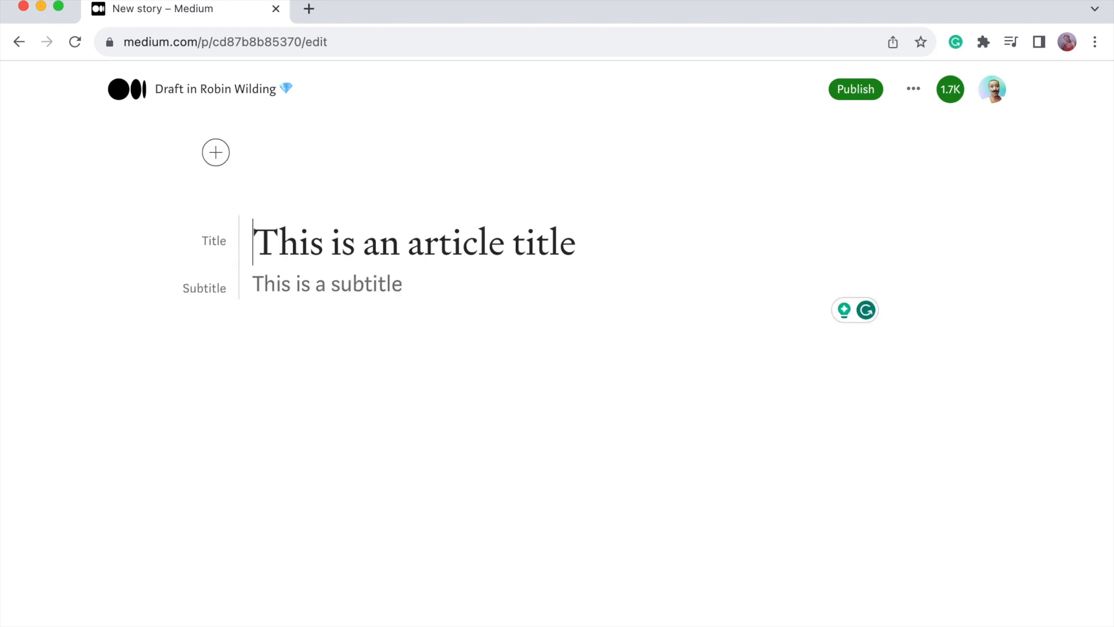
text(T)
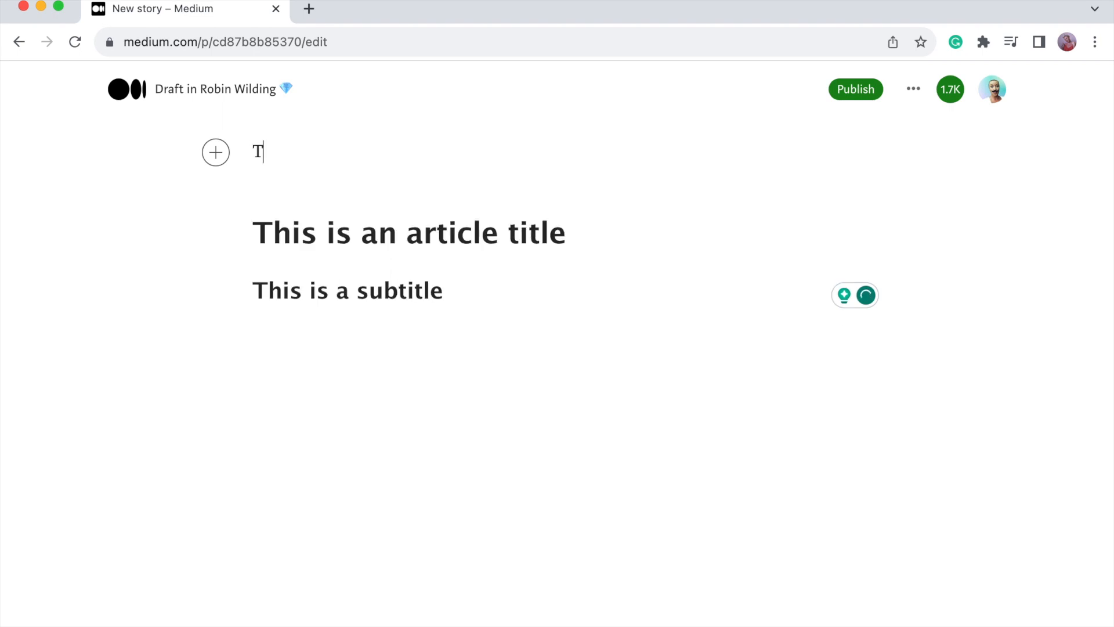
text(his is a kicked)
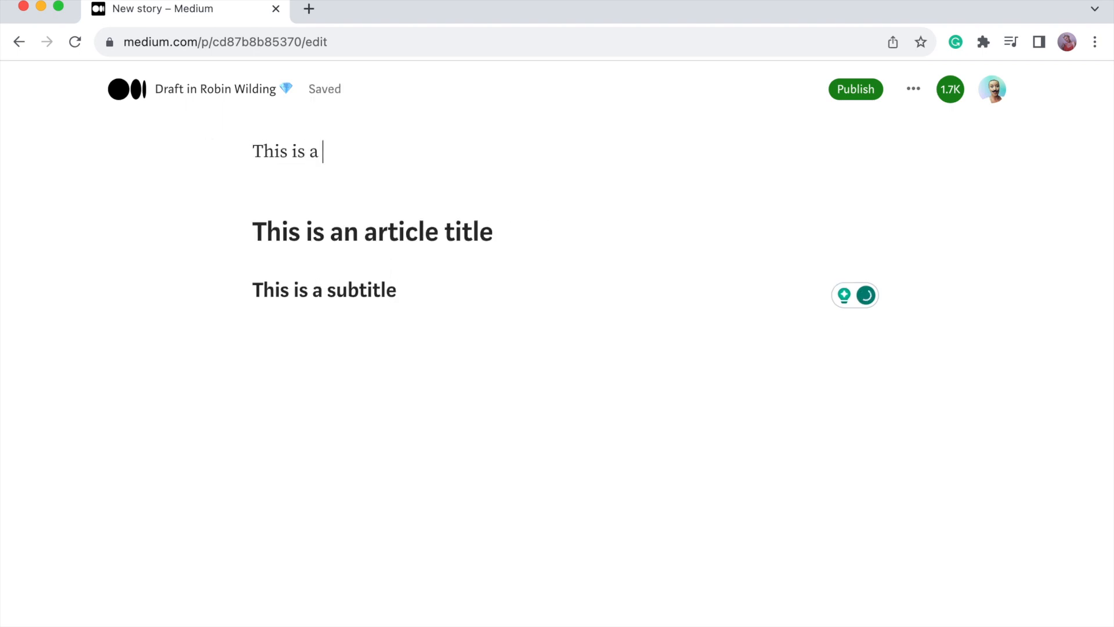
key(BackSpace)
text(r)
double_click(337, 150)
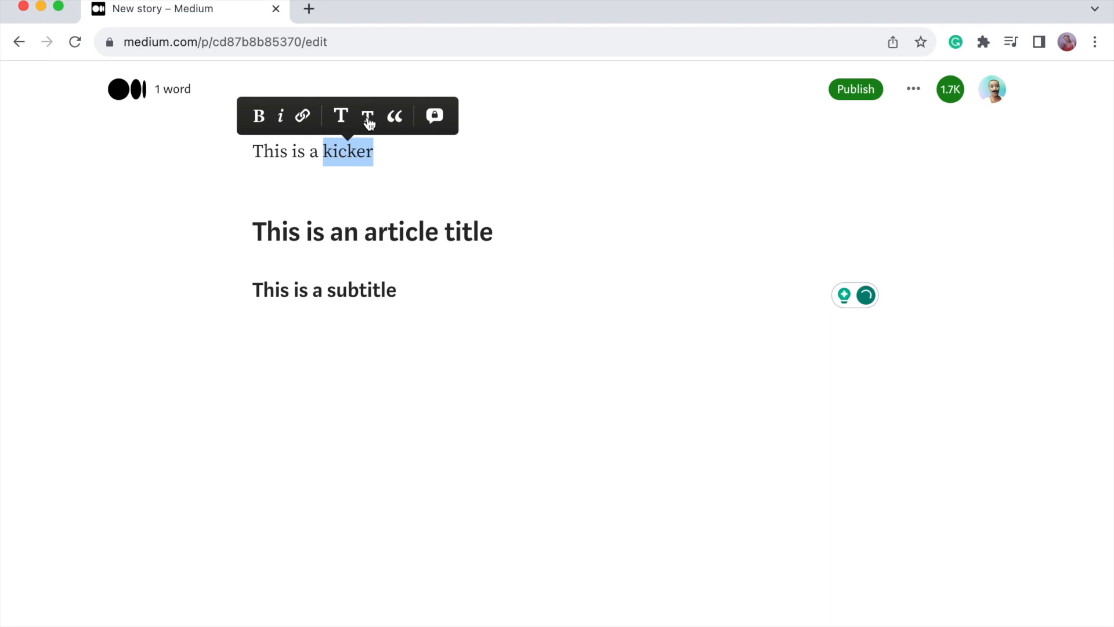
click(356, 113)
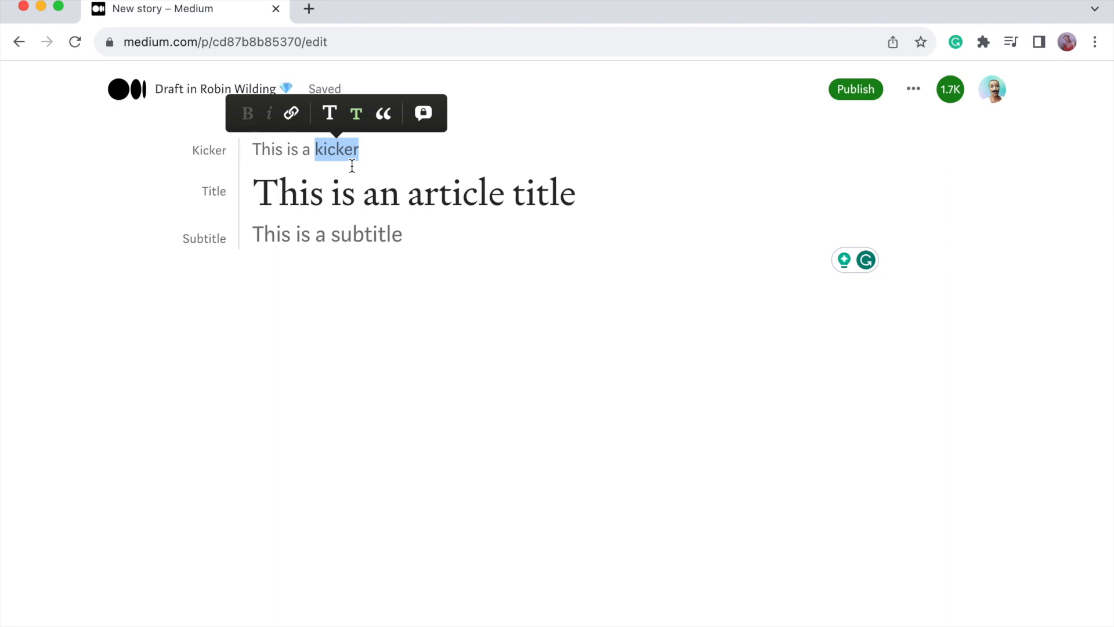
click(460, 236)
key(Return)
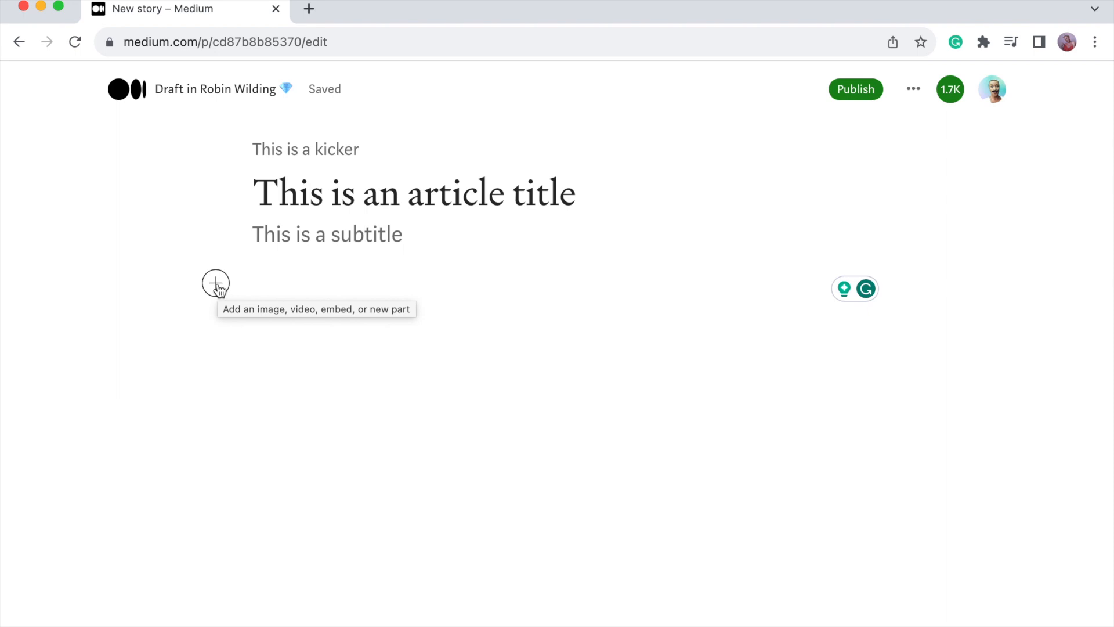
Insert new bookshelf4.jpg from Downloads below the subtitle, then delete it again.
click(216, 284)
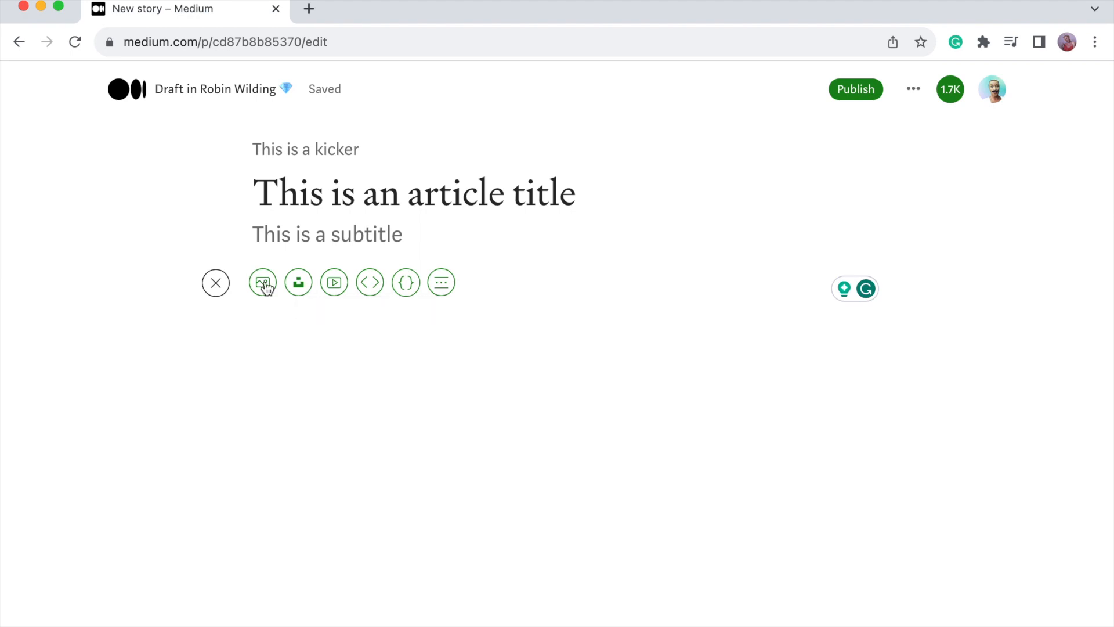
click(264, 284)
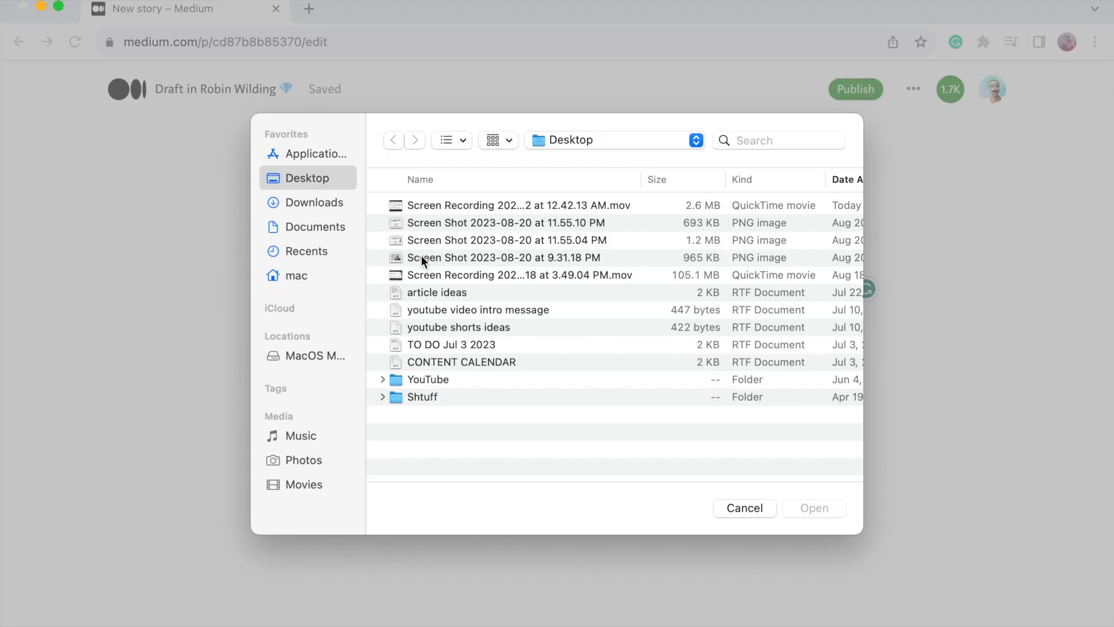
click(307, 200)
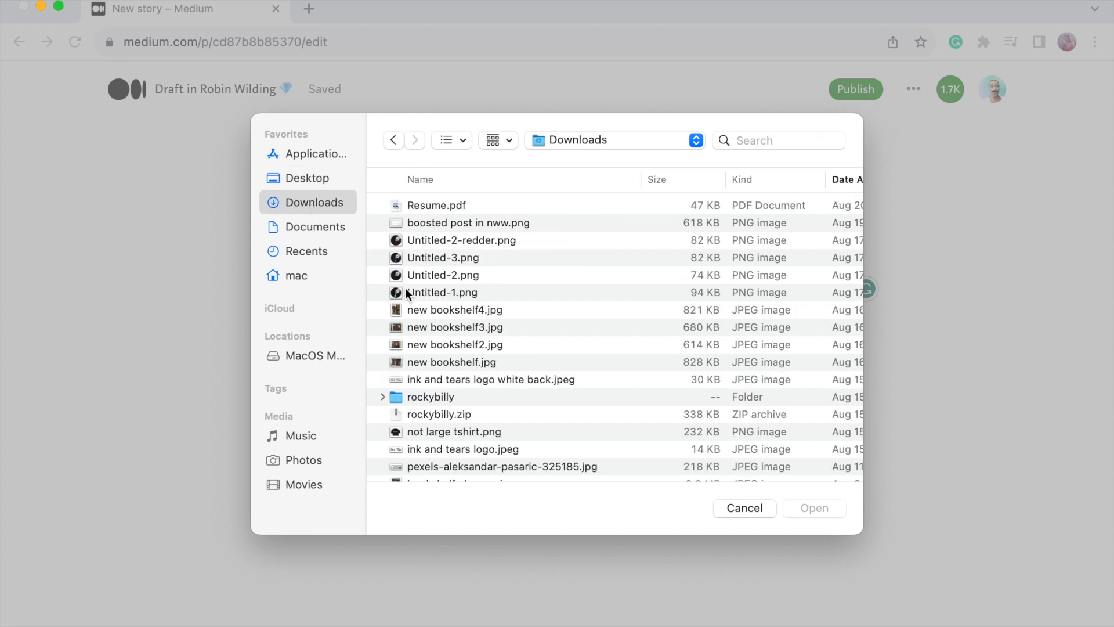
double_click(456, 312)
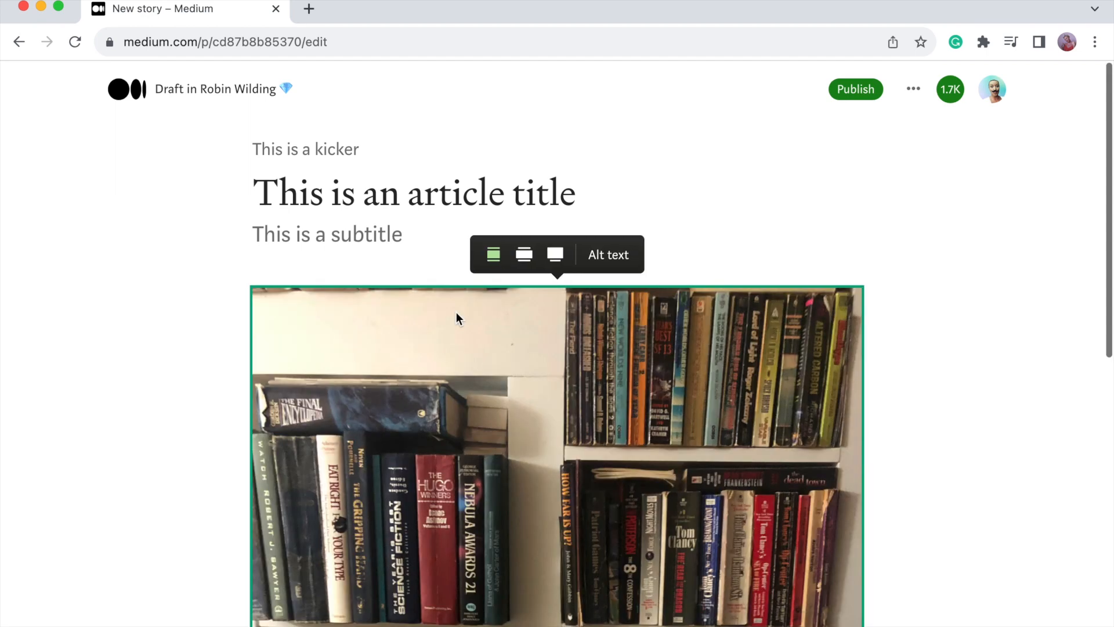
scroll(456, 318, down, 7)
scroll(456, 311, down, 3)
scroll(456, 311, up, 10)
key(BackSpace)
click(216, 282)
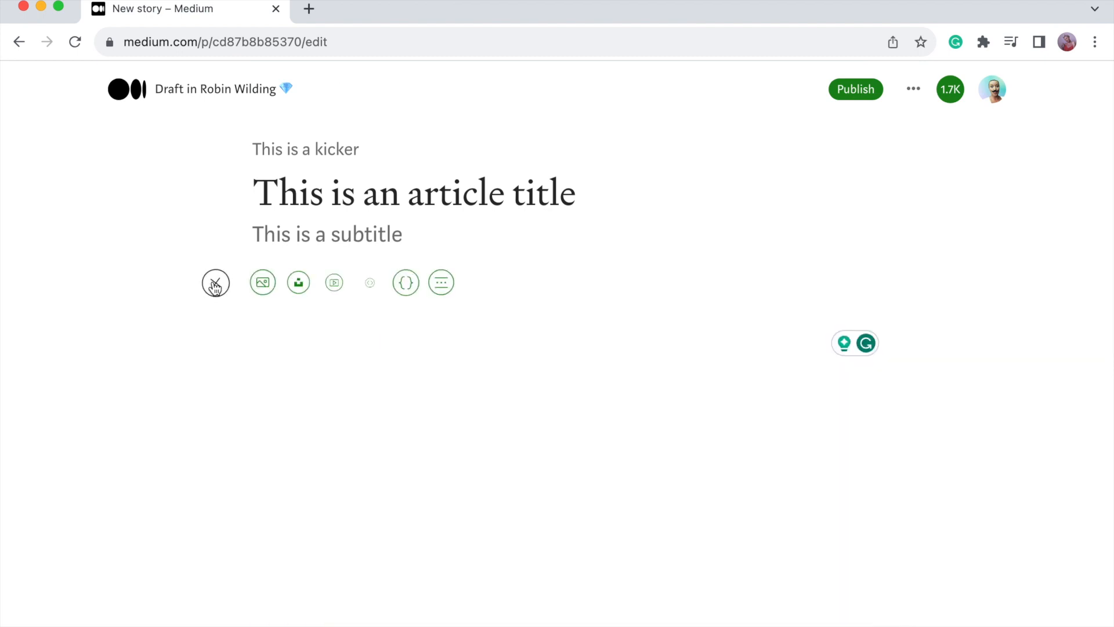
Search Unsplash photos for 'pineapples'.
click(300, 285)
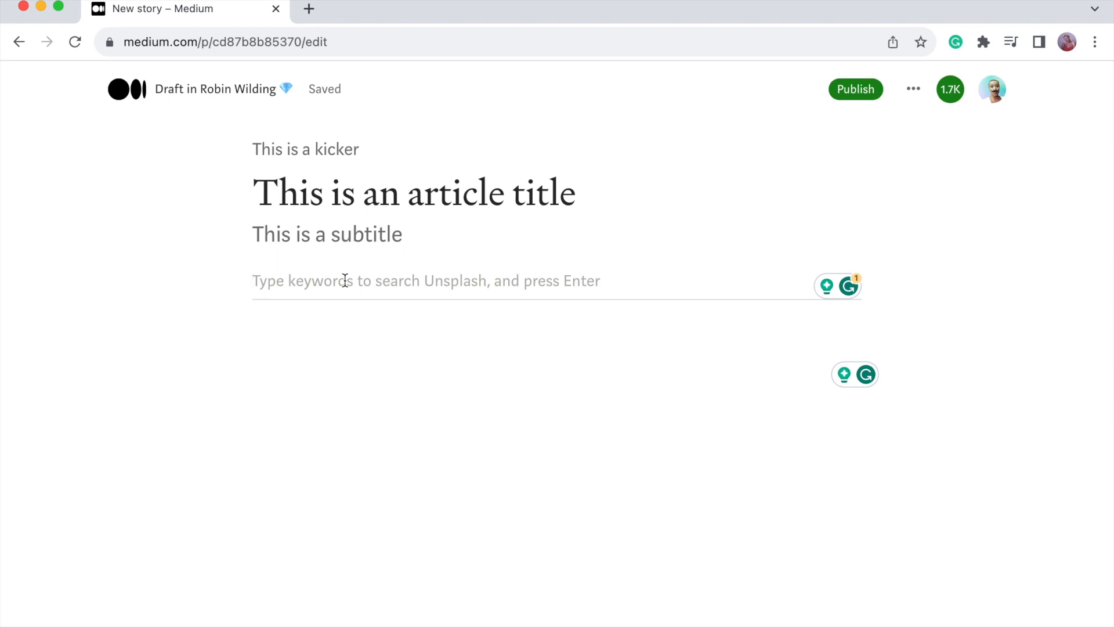
text(pinea)
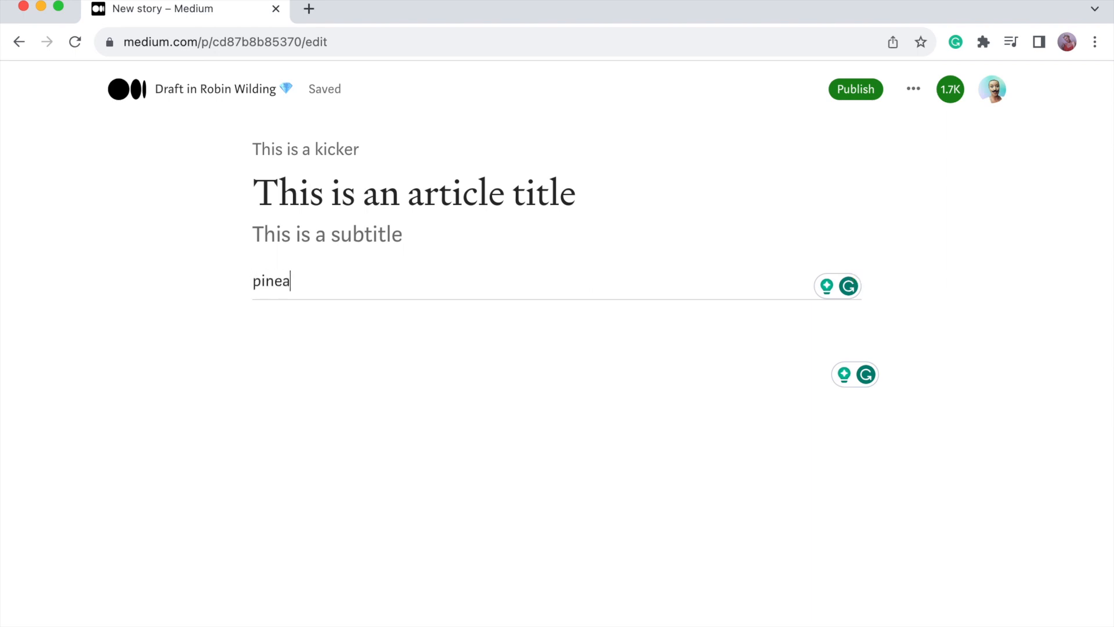
text(pples)
key(Return)
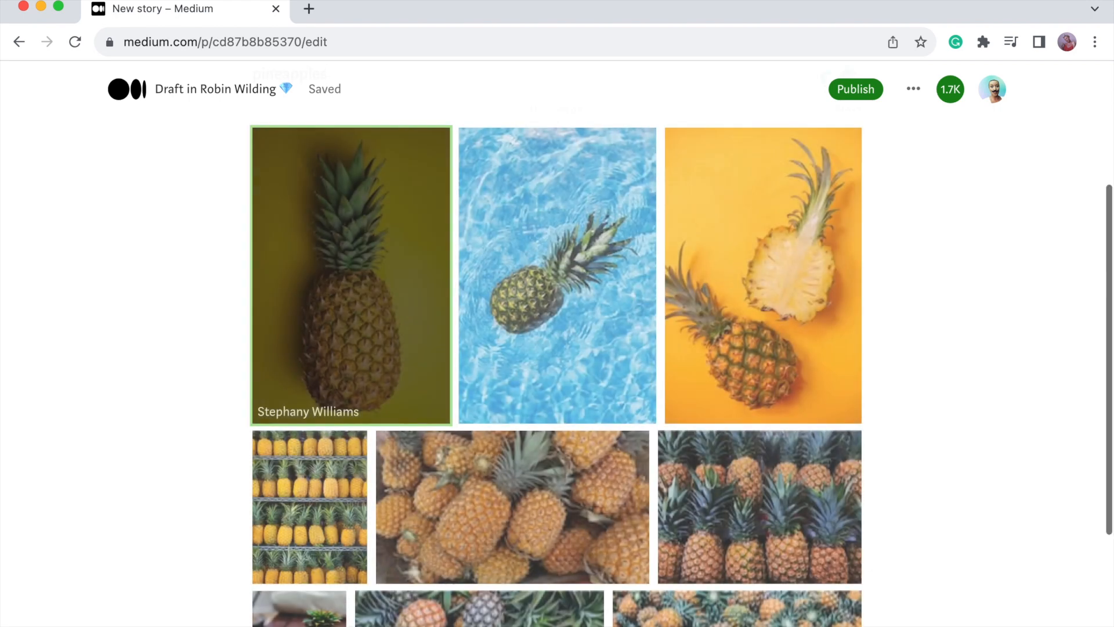
scroll(354, 216, up, 3)
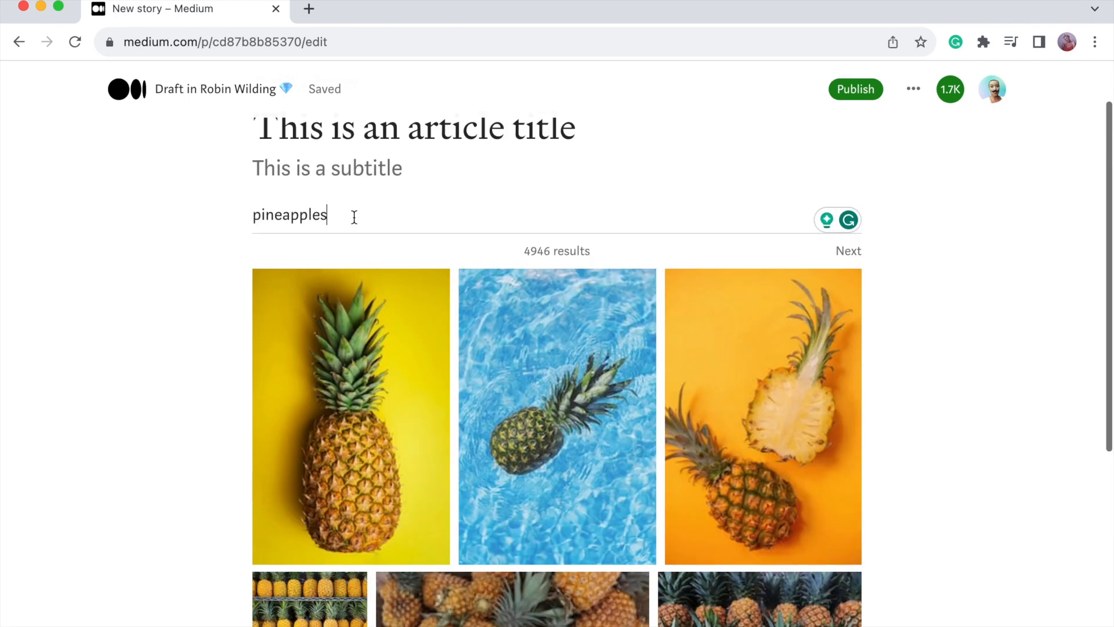
scroll(354, 217, down, 7)
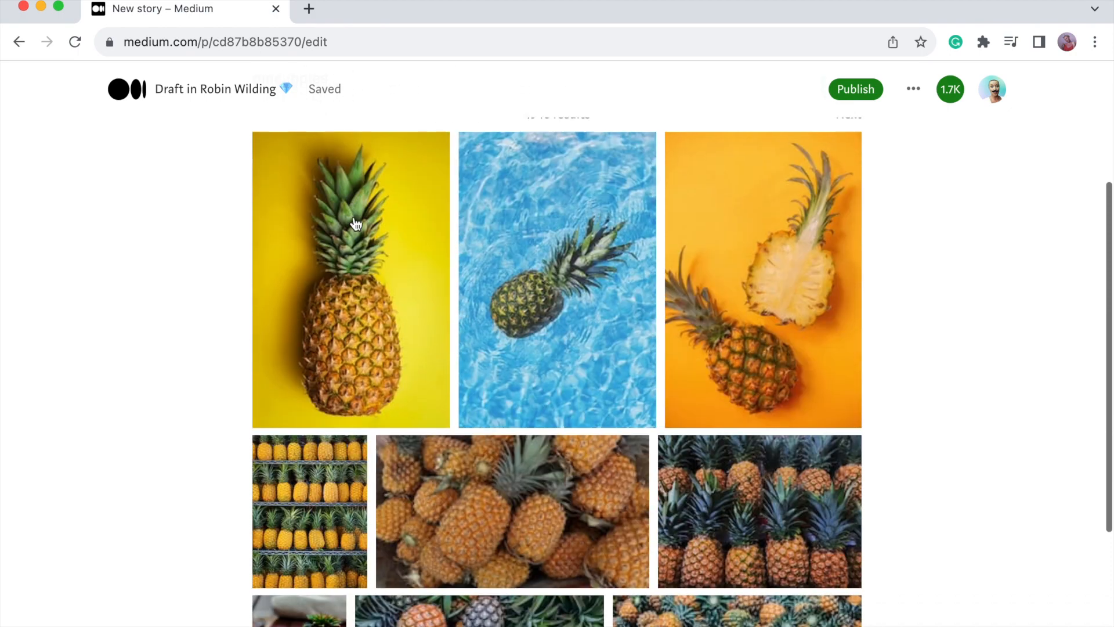
scroll(355, 223, up, 4)
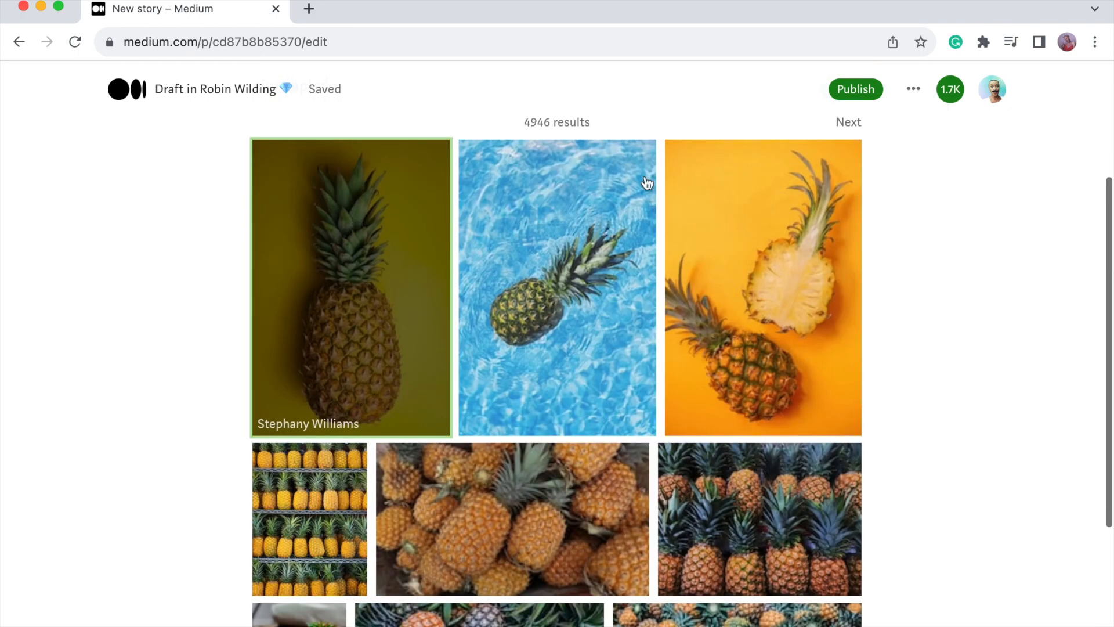
Page through the results and insert the party-pineapples-with-sunglasses photo into the story.
click(857, 123)
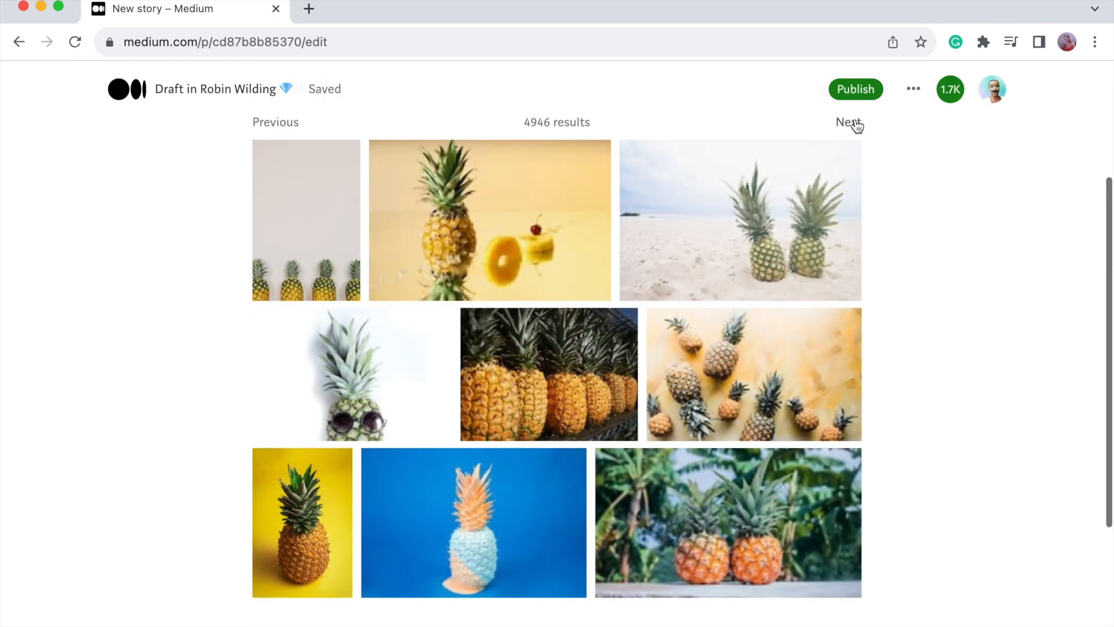
click(856, 124)
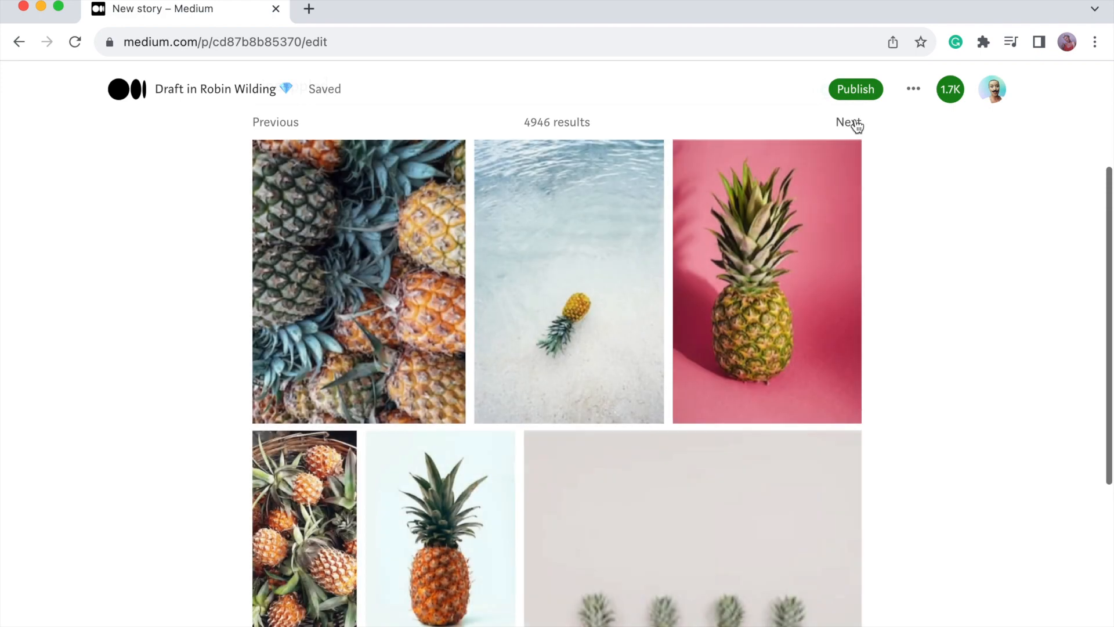
click(857, 123)
scroll(856, 126, down, 3)
click(702, 345)
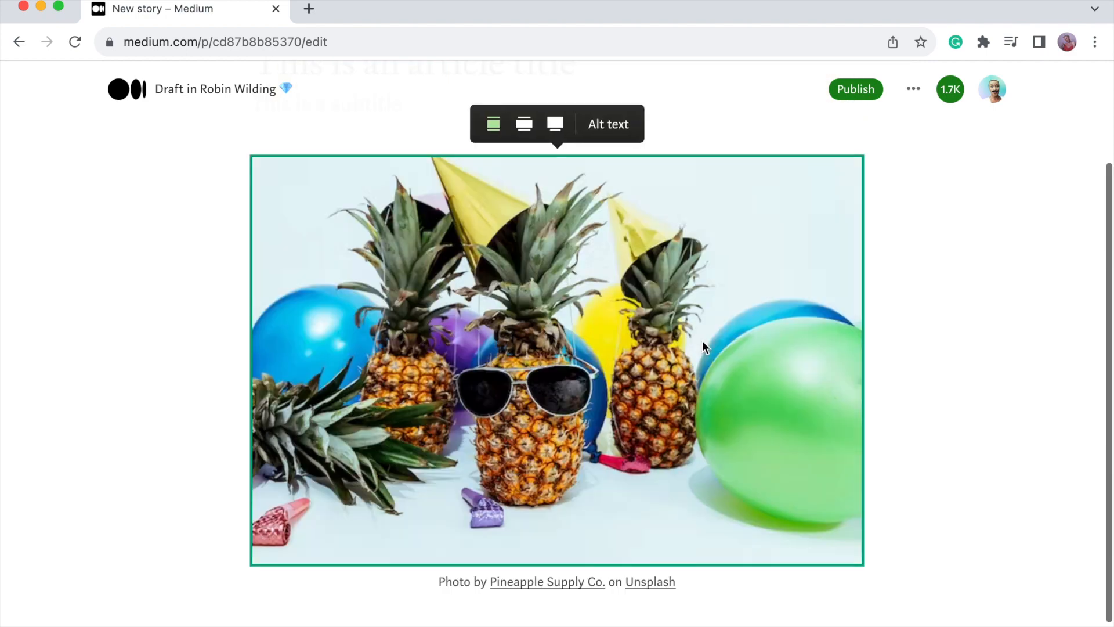
scroll(523, 261, up, 3)
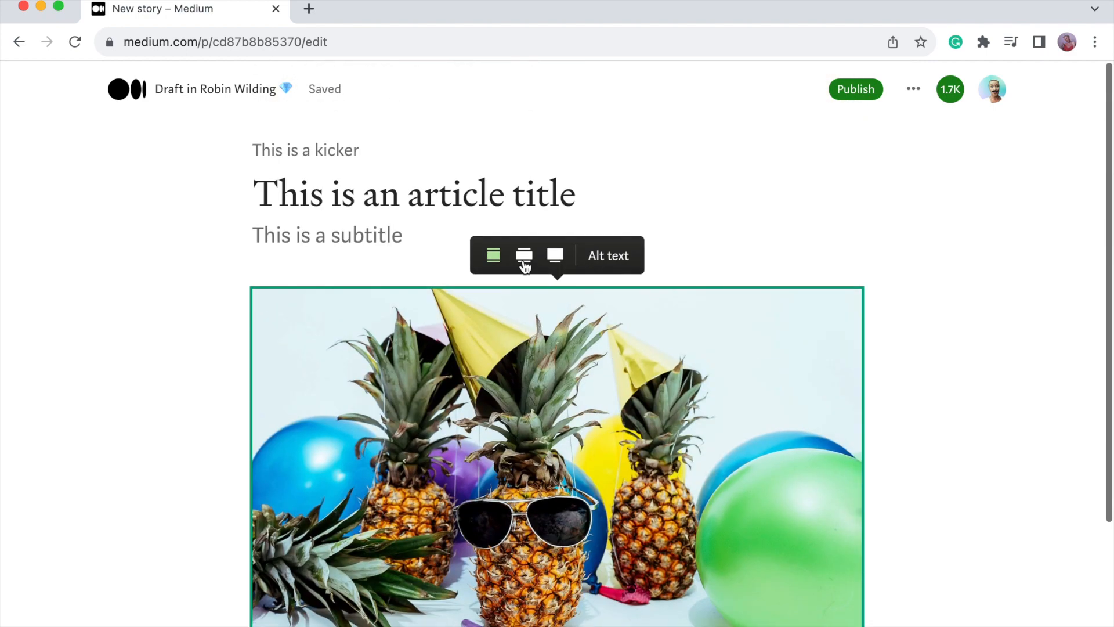
scroll(524, 264, down, 3)
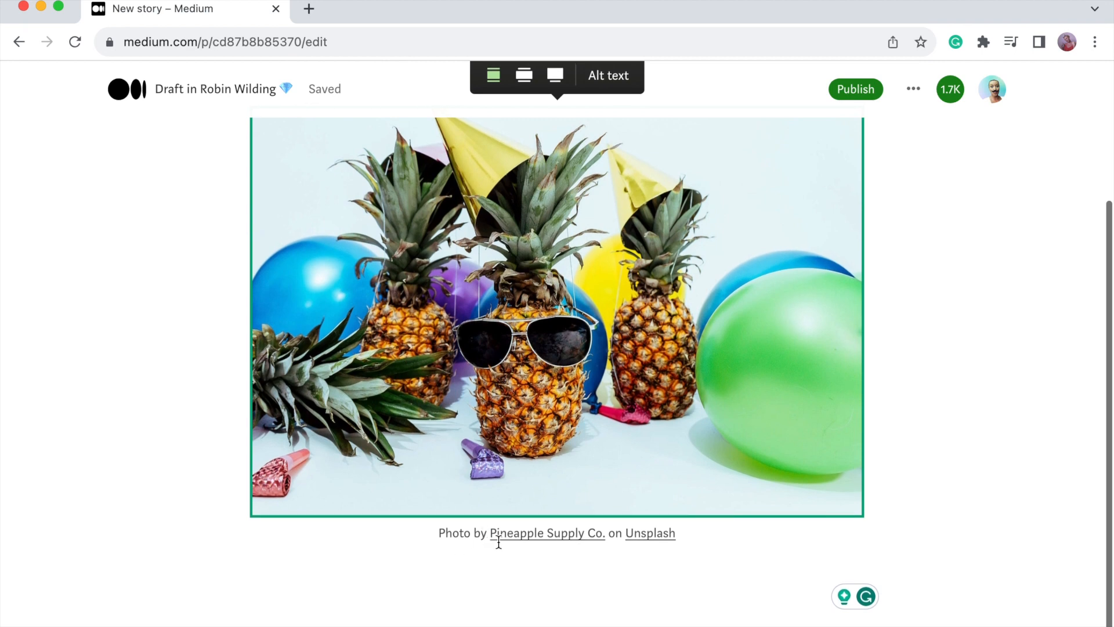
mouse_move(653, 533)
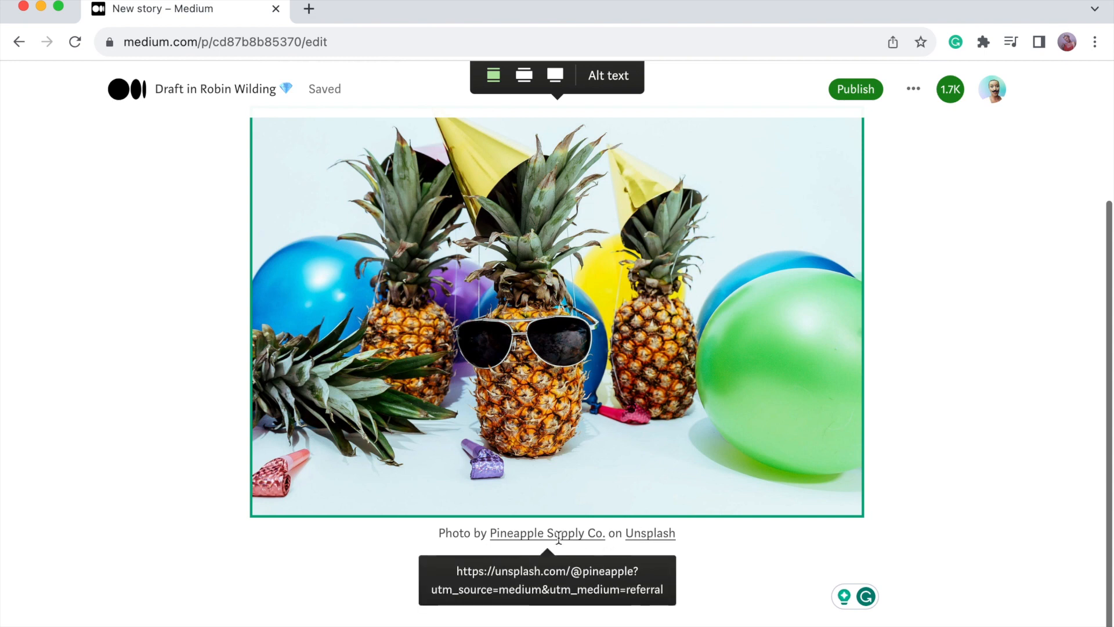
mouse_move(553, 531)
click(363, 592)
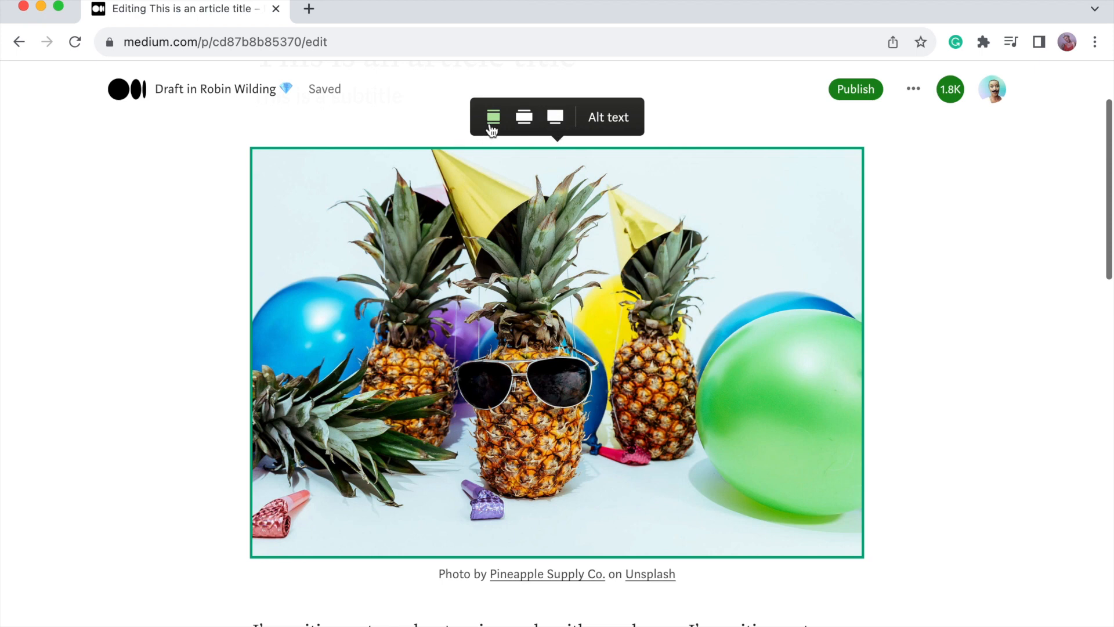
Switch the pineapple photo to outset, then full-width layout, and check the result.
click(524, 120)
scroll(543, 254, down, 2)
scroll(543, 254, up, 4)
click(555, 198)
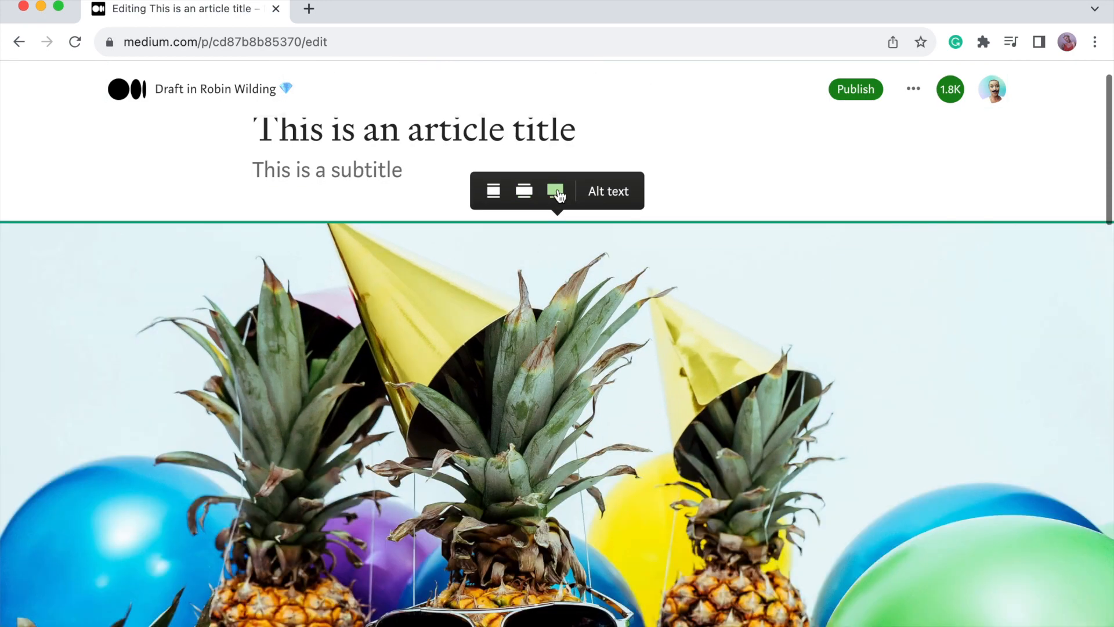
scroll(567, 323, down, 2)
scroll(566, 322, down, 3)
scroll(566, 323, up, 3)
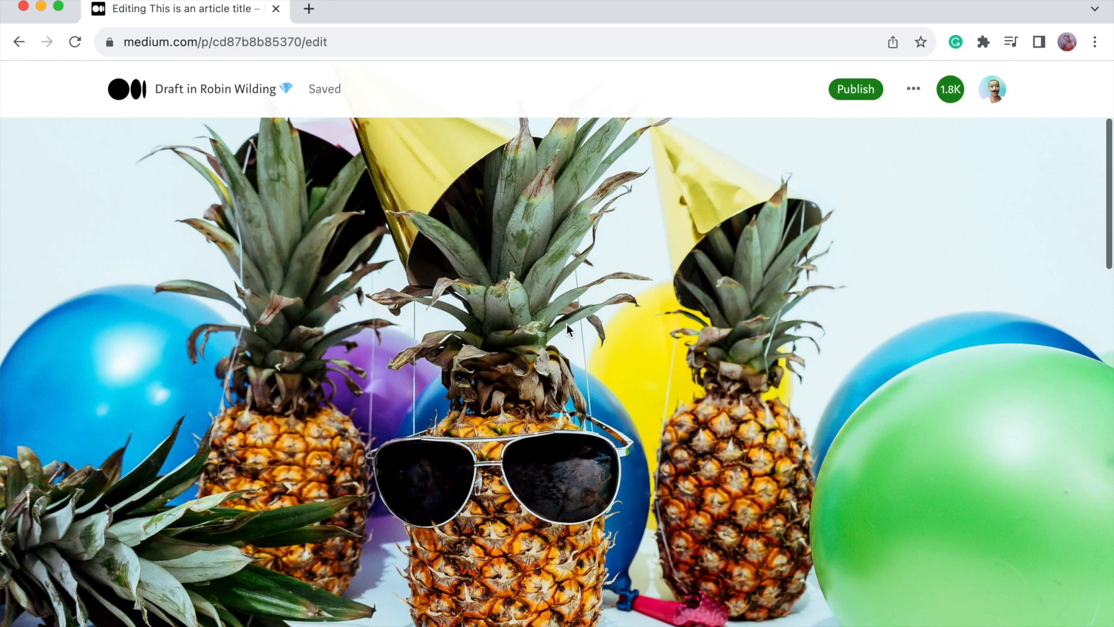
click(566, 323)
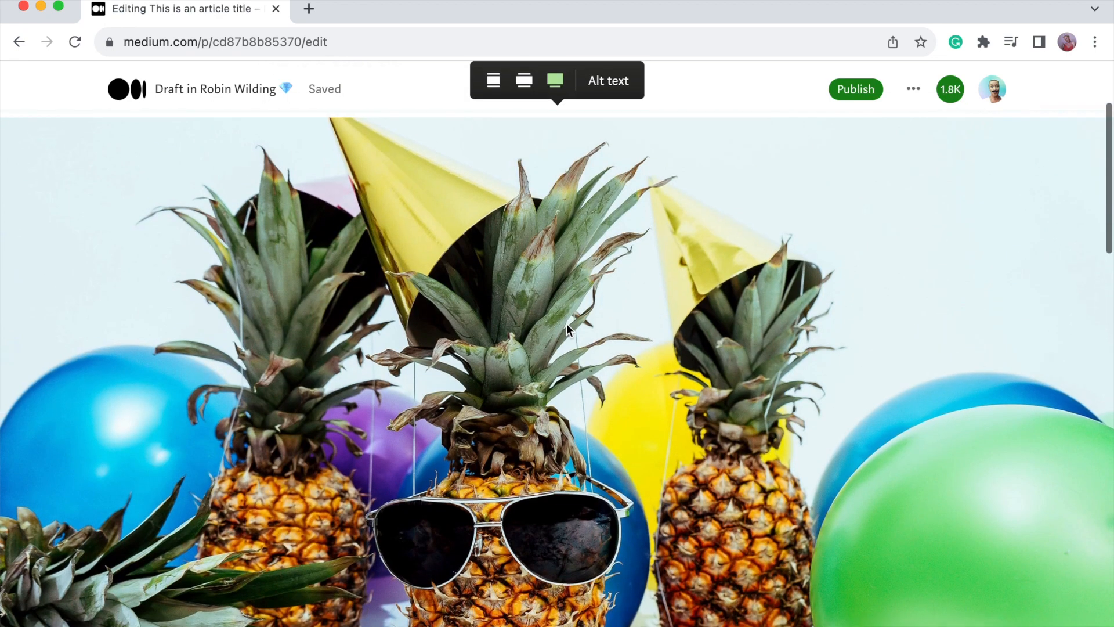
scroll(566, 323, down, 3)
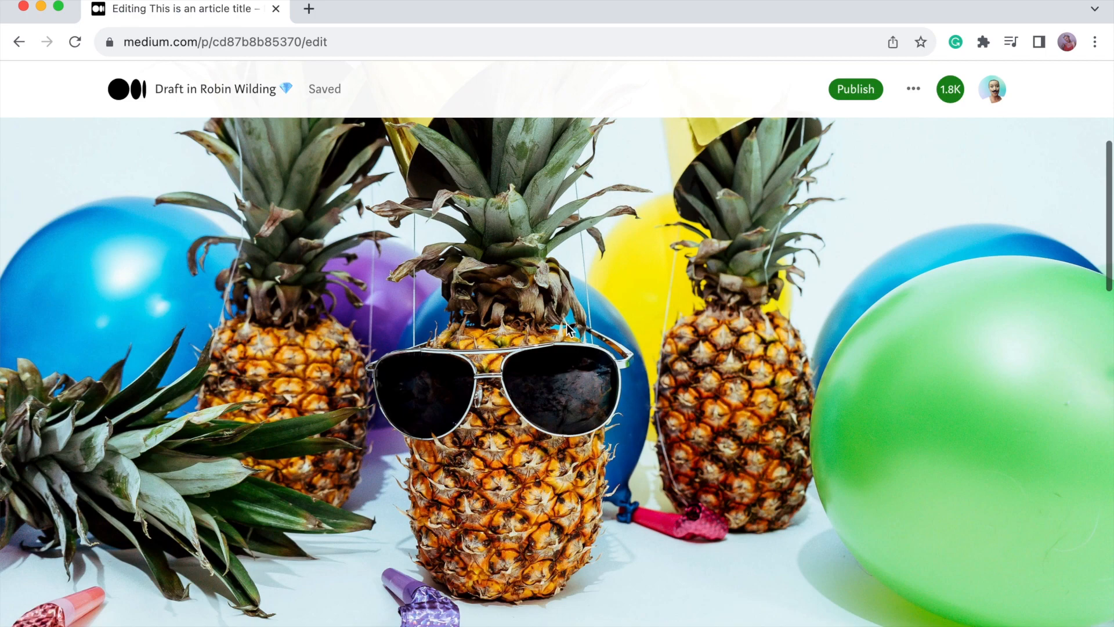
scroll(566, 323, up, 3)
scroll(566, 323, down, 6)
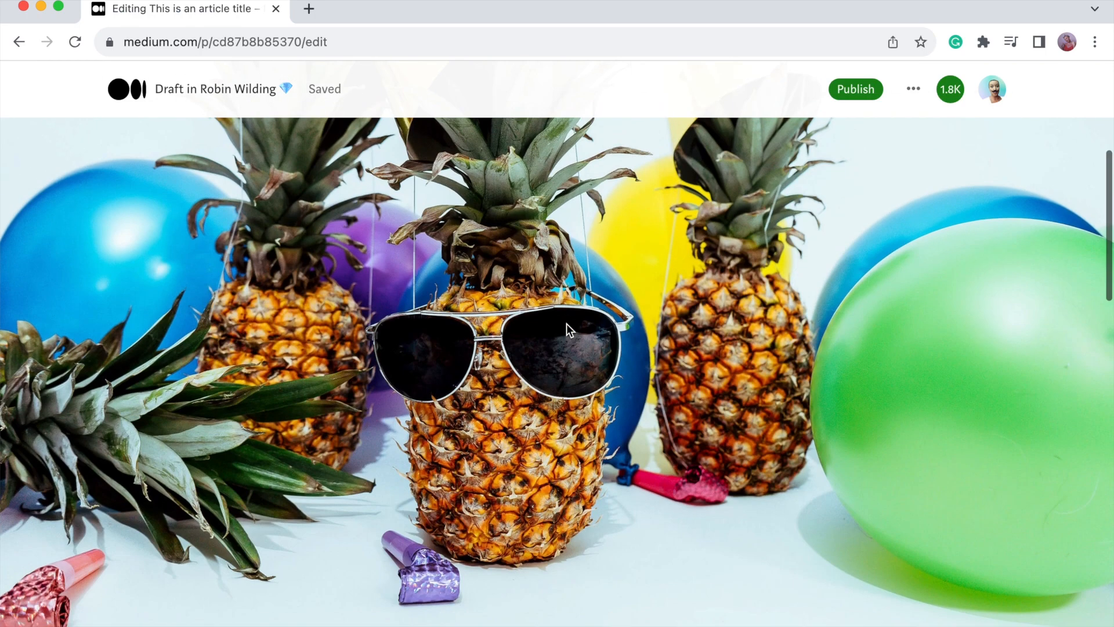
scroll(566, 323, up, 6)
scroll(566, 323, down, 5)
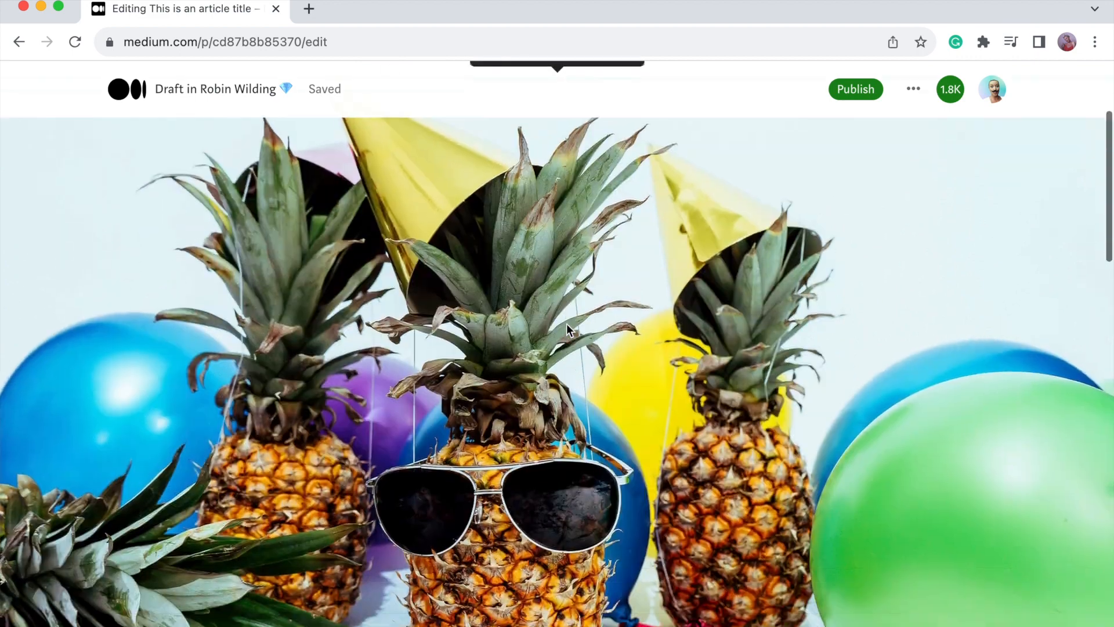
scroll(566, 328, down, 1)
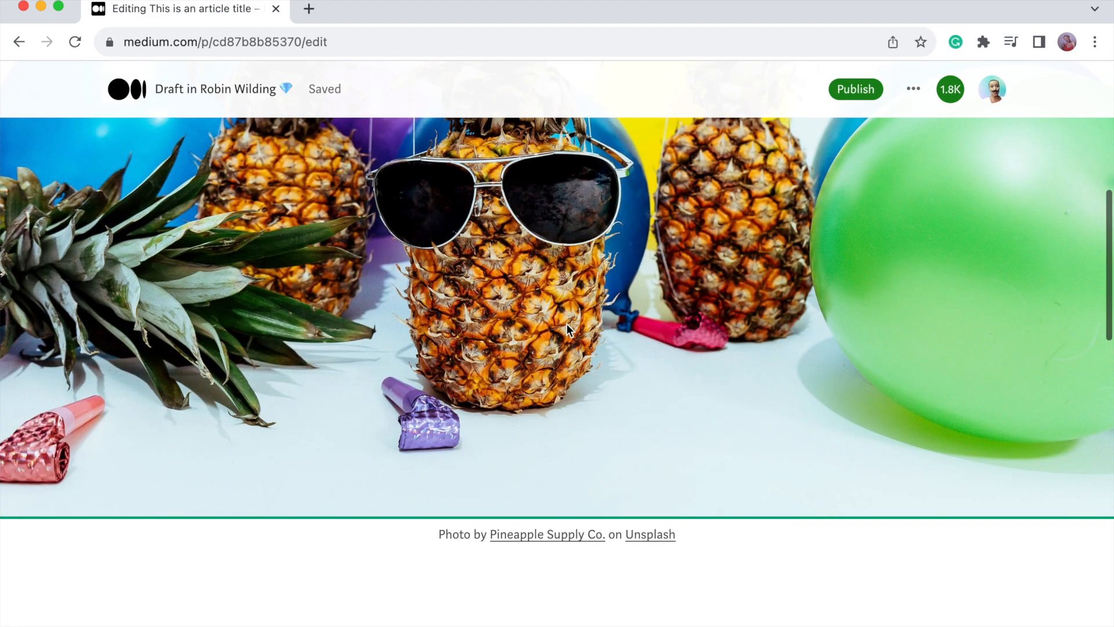
scroll(555, 506, up, 2)
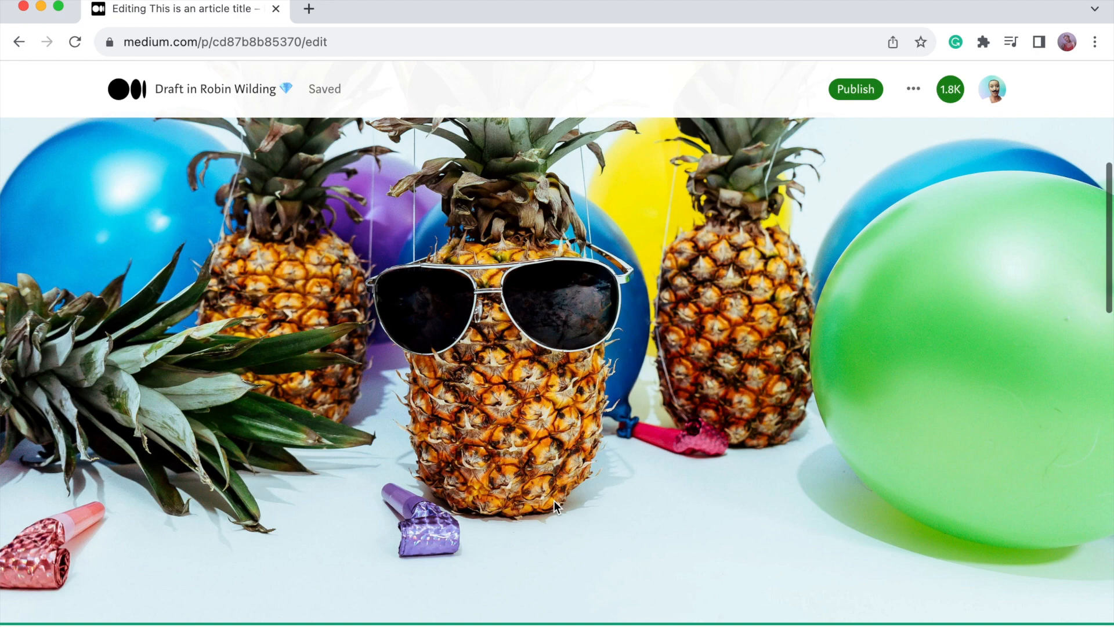
scroll(553, 506, up, 1)
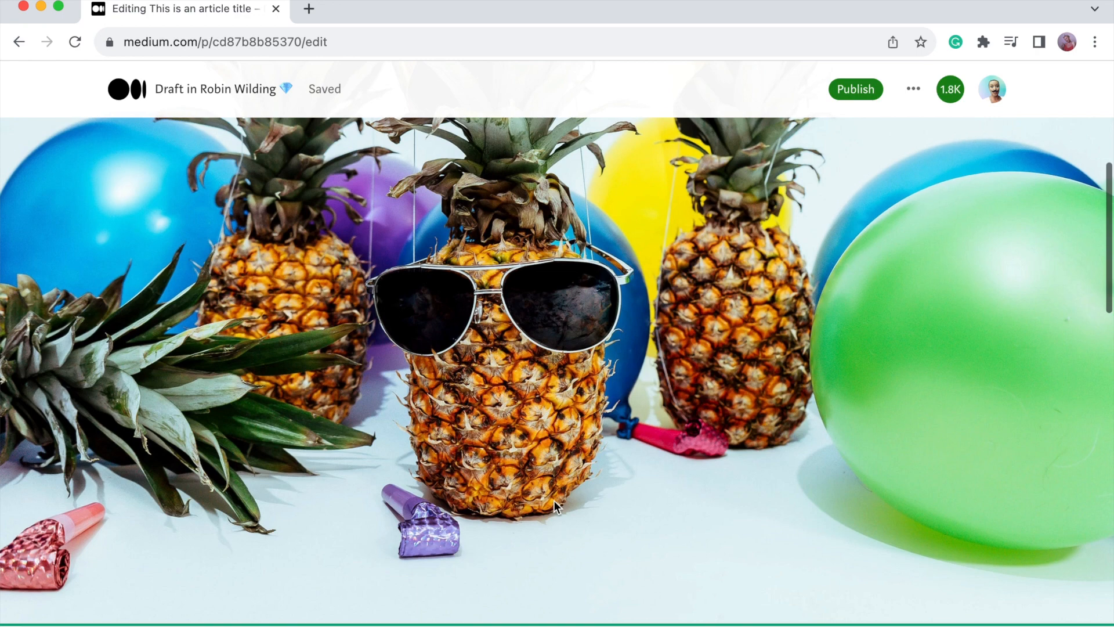
In a new tab, find the author's profile and open 'Humor Writing — It's Not a Niche, It's a Lifestyle'.
key(super+t)
text(robinwilding.ca)
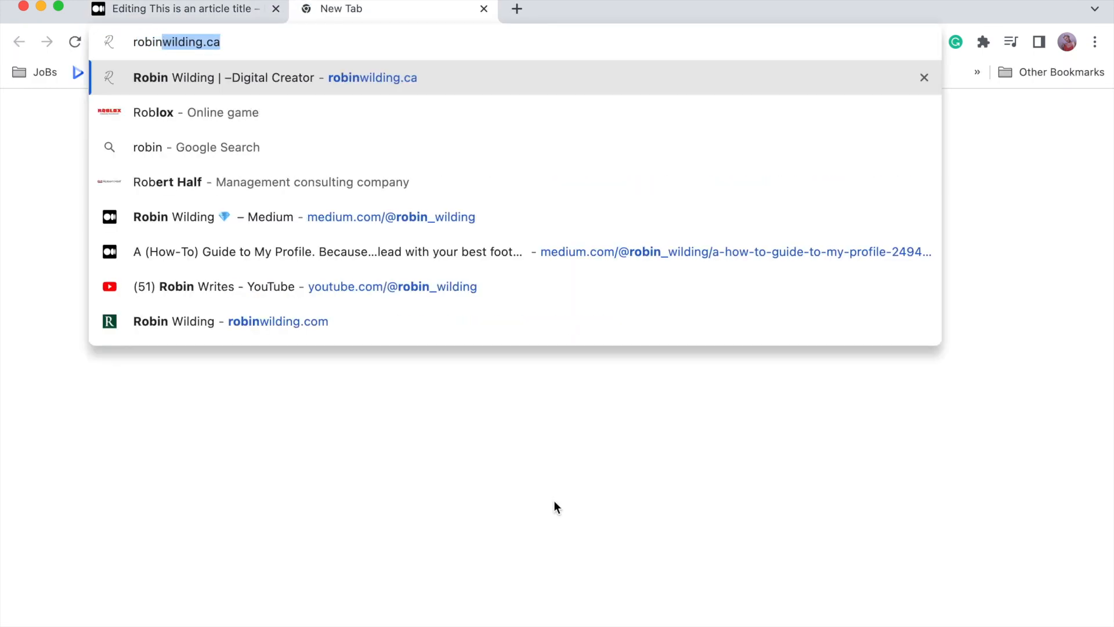
click(243, 225)
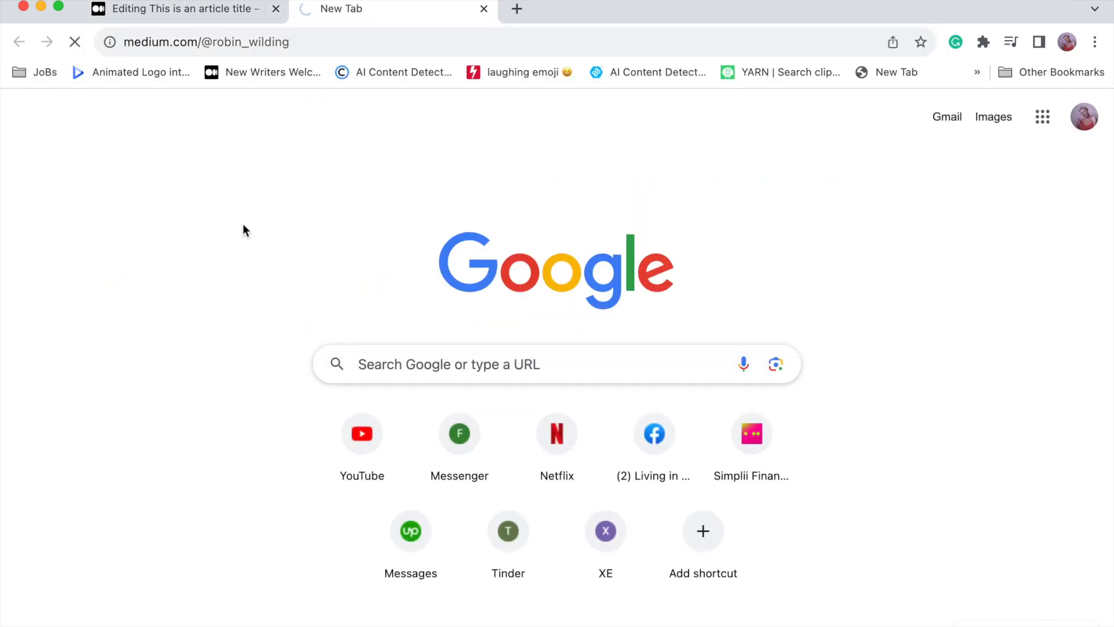
scroll(3, 268, down, 7)
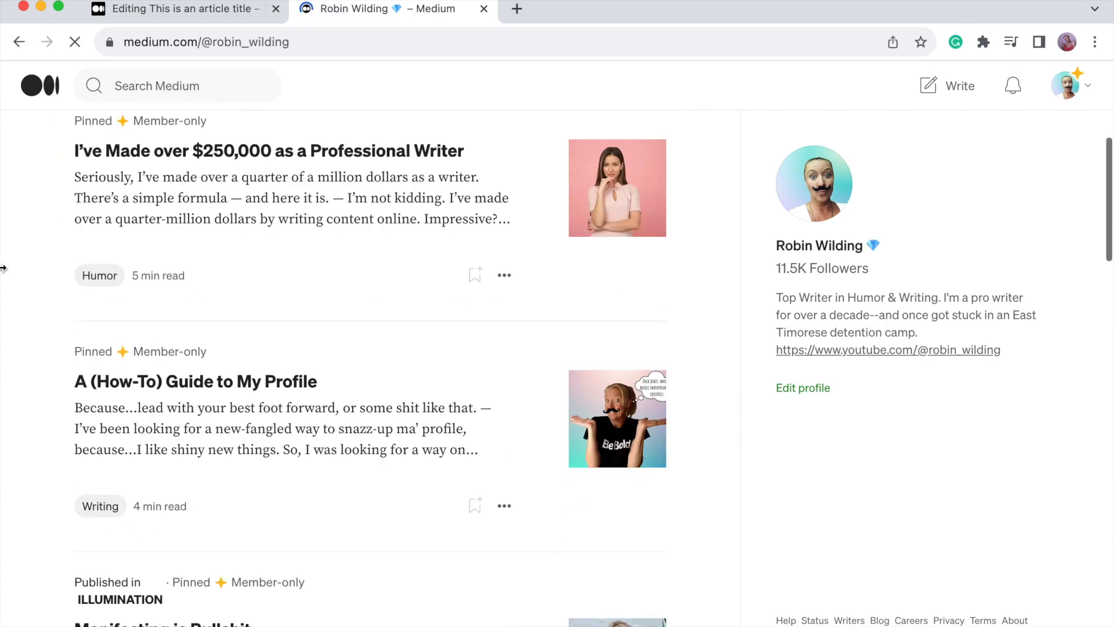
scroll(13, 389, down, 10)
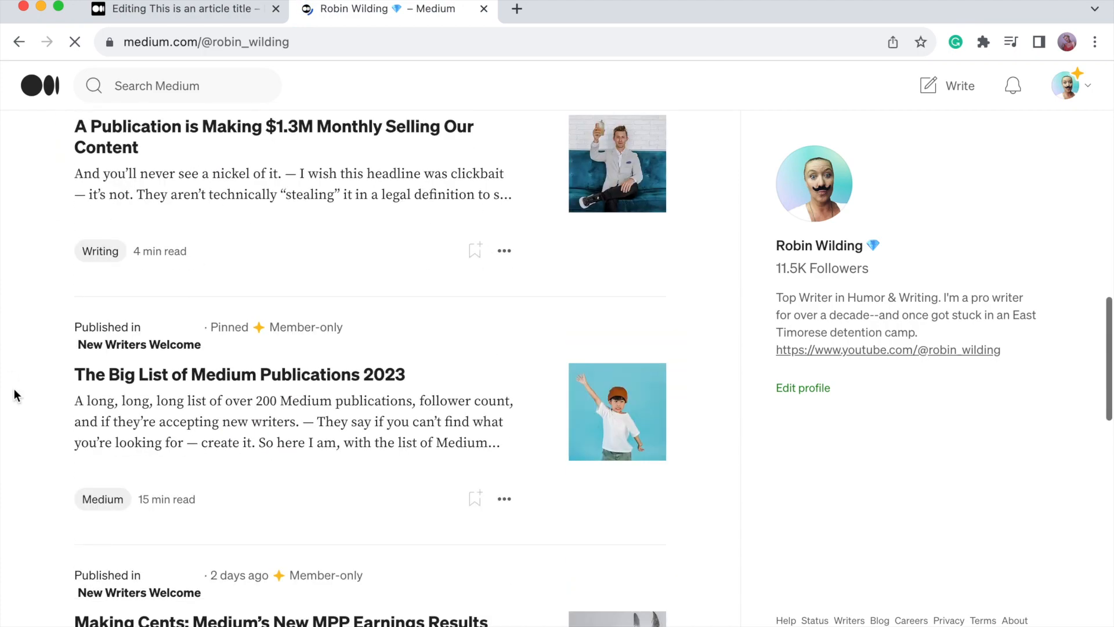
scroll(14, 389, down, 10)
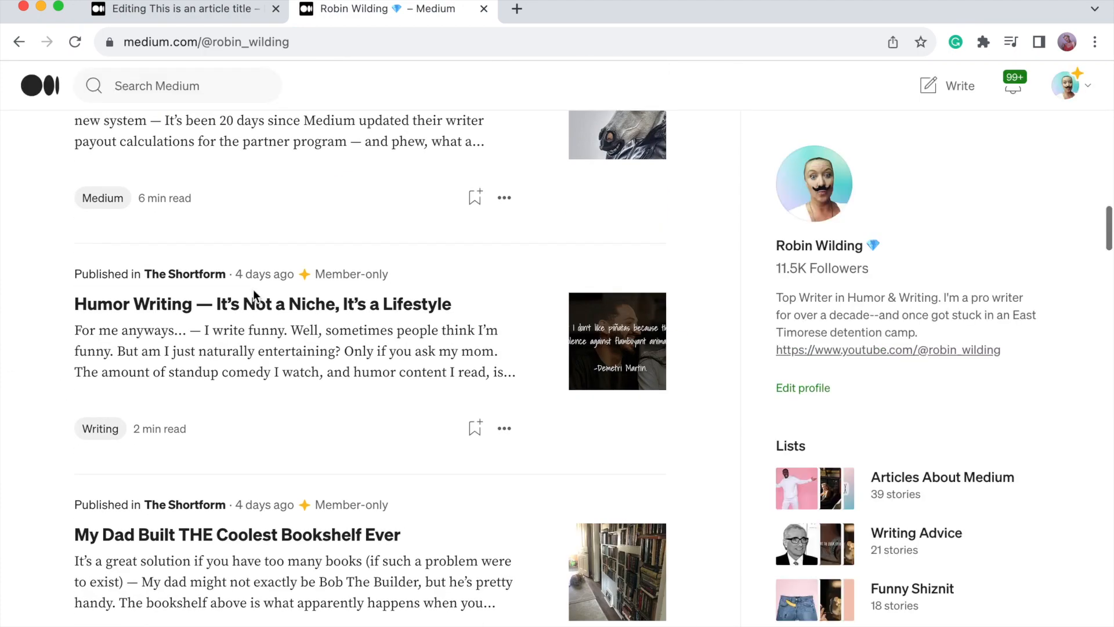
click(241, 303)
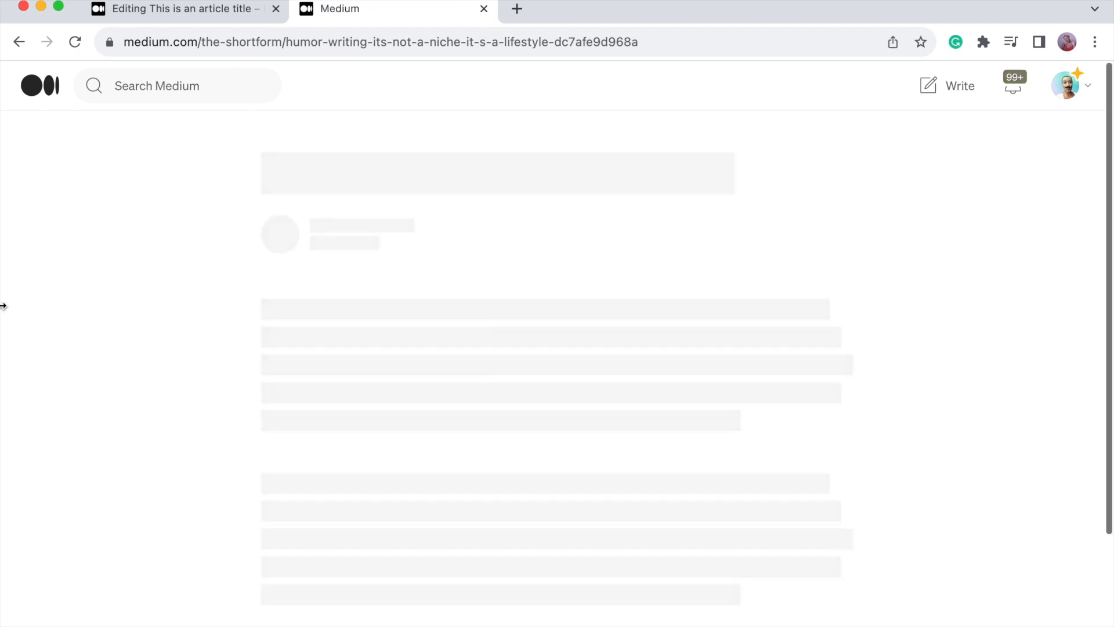
Scroll through the article to study its quote-image pull quotes.
scroll(118, 278, down, 5)
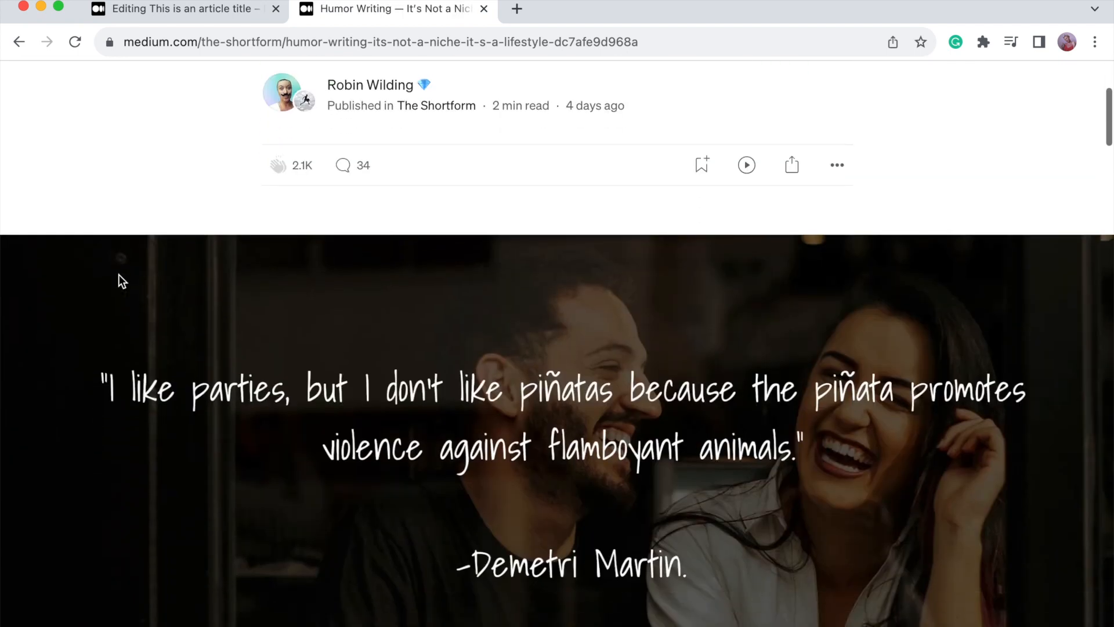
scroll(119, 274, down, 3)
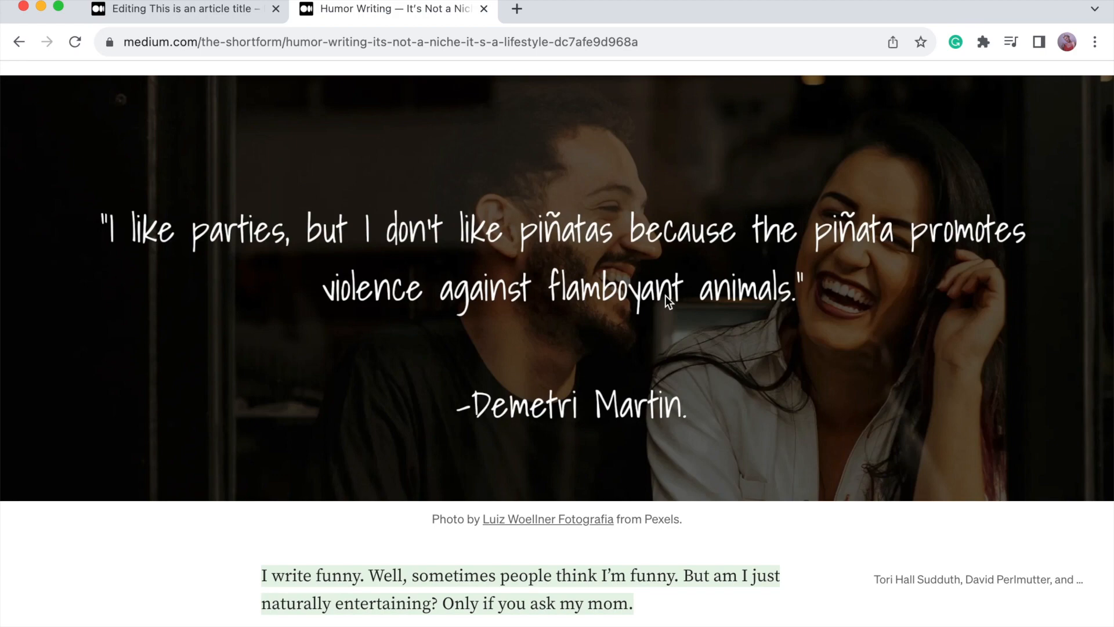
scroll(665, 295, down, 3)
scroll(399, 332, up, 5)
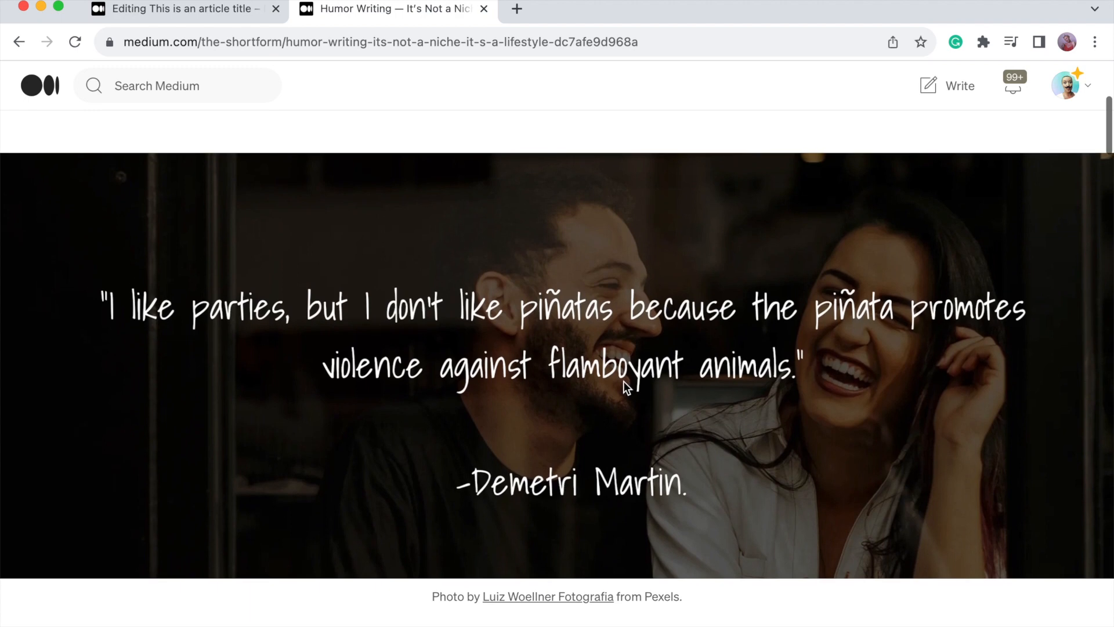
scroll(623, 381, down, 2)
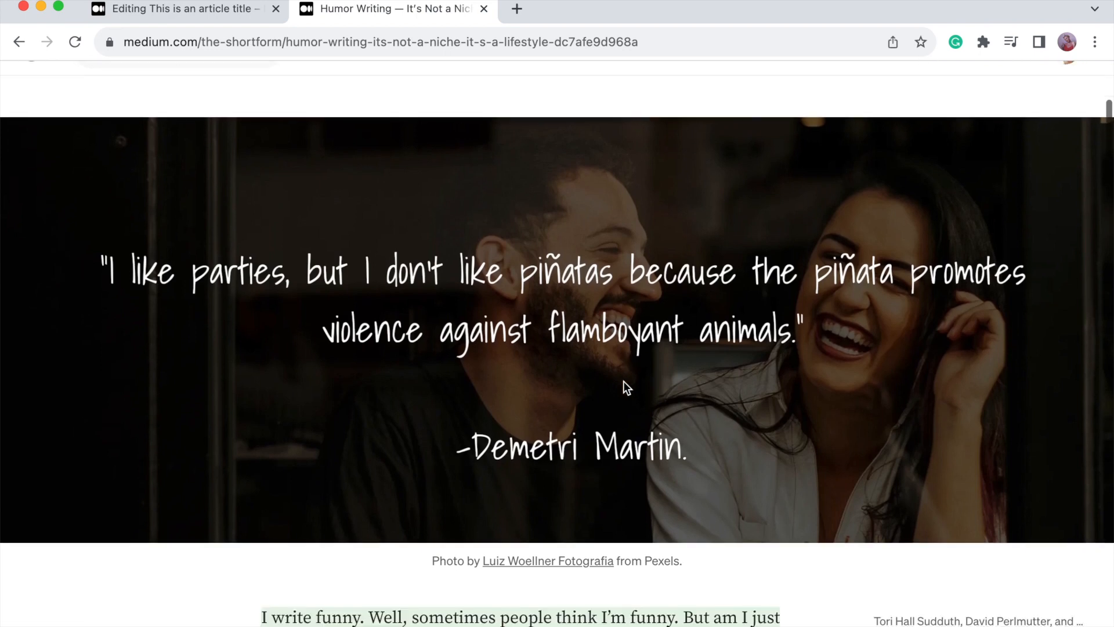
scroll(623, 381, up, 1)
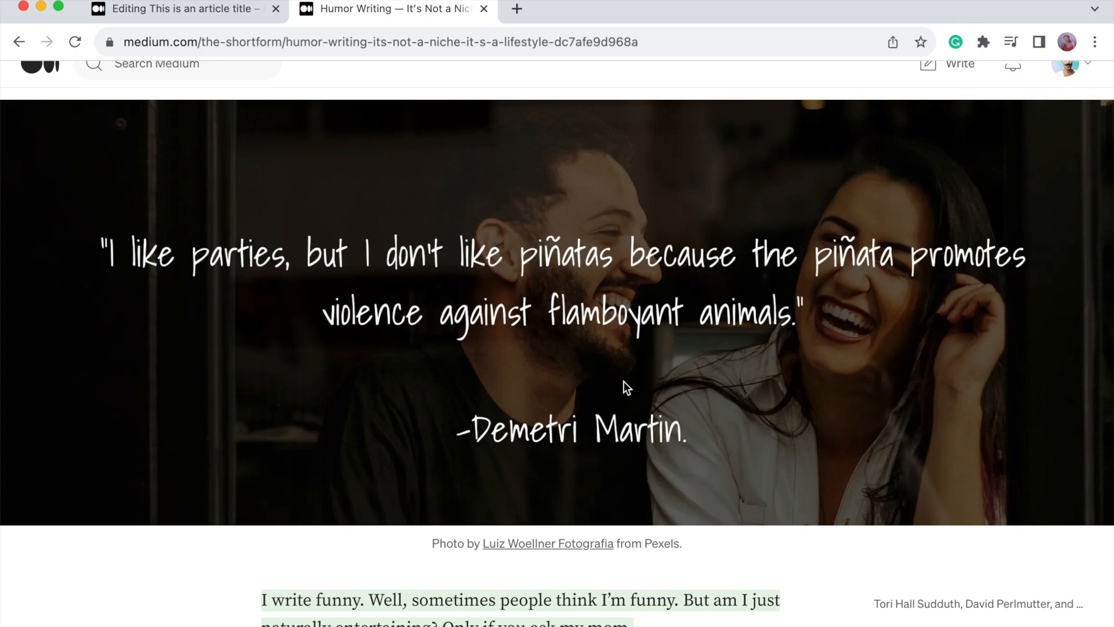
scroll(623, 380, down, 12)
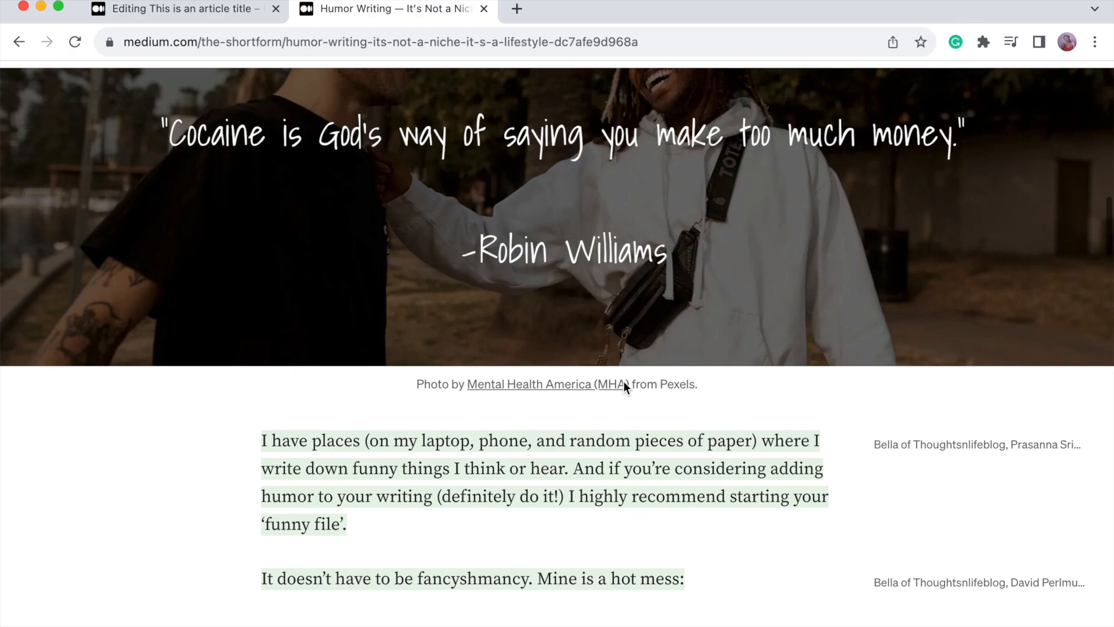
scroll(623, 380, up, 5)
scroll(623, 381, up, 3)
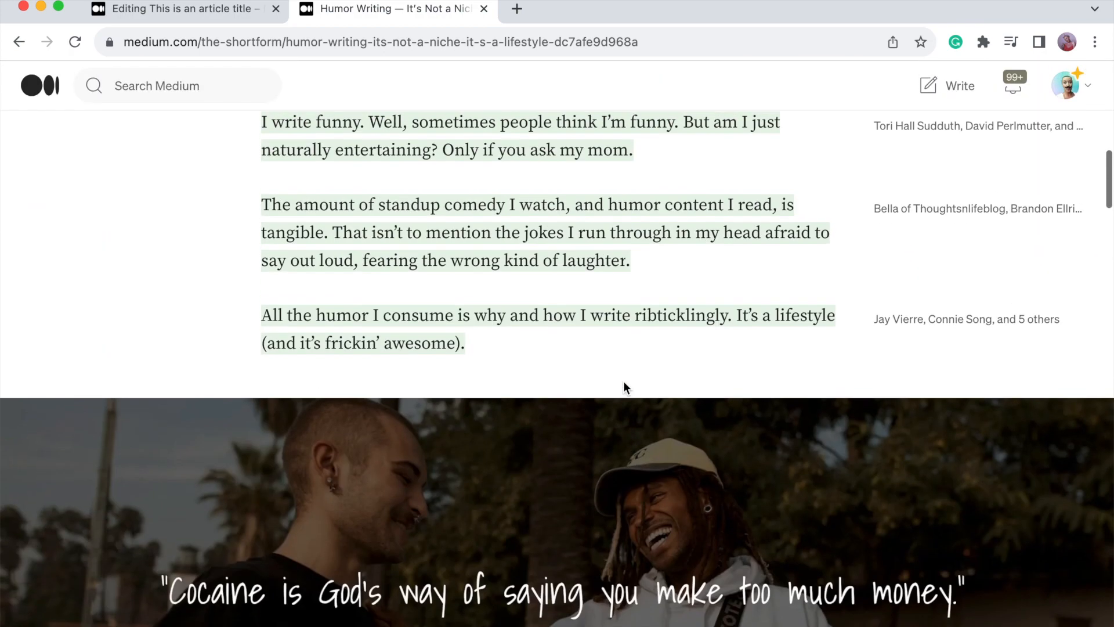
scroll(623, 380, down, 4)
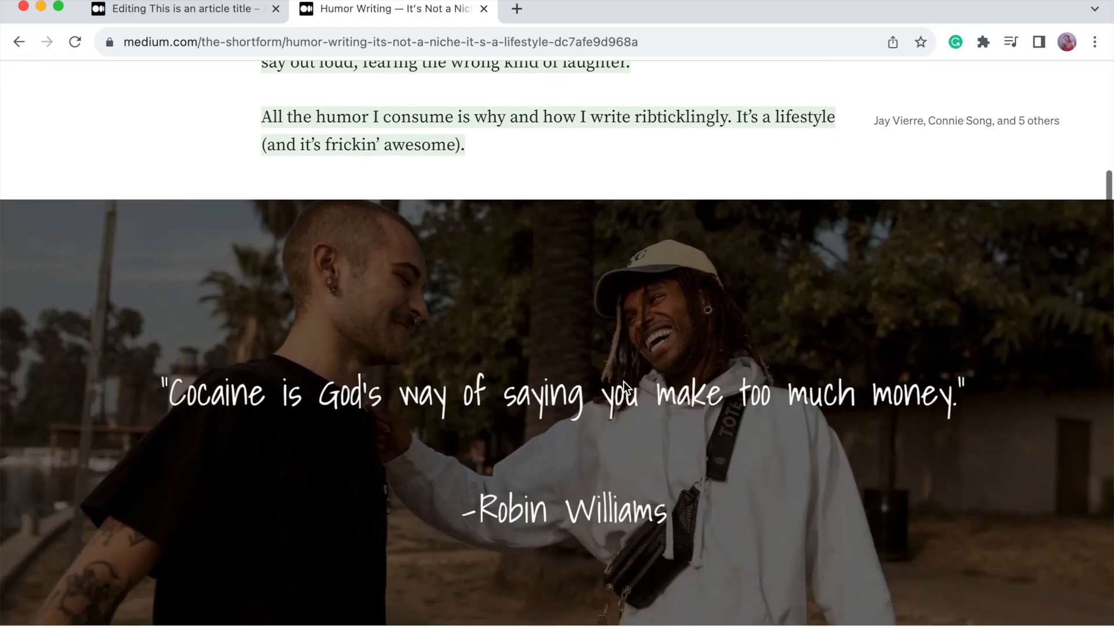
scroll(624, 385, down, 1)
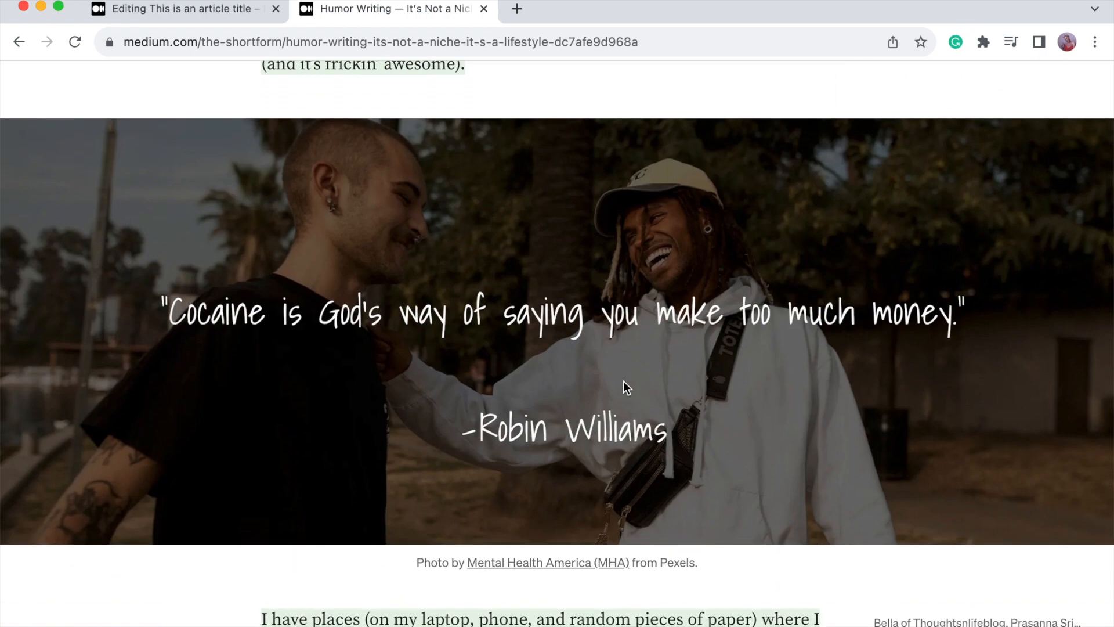
scroll(623, 381, down, 3)
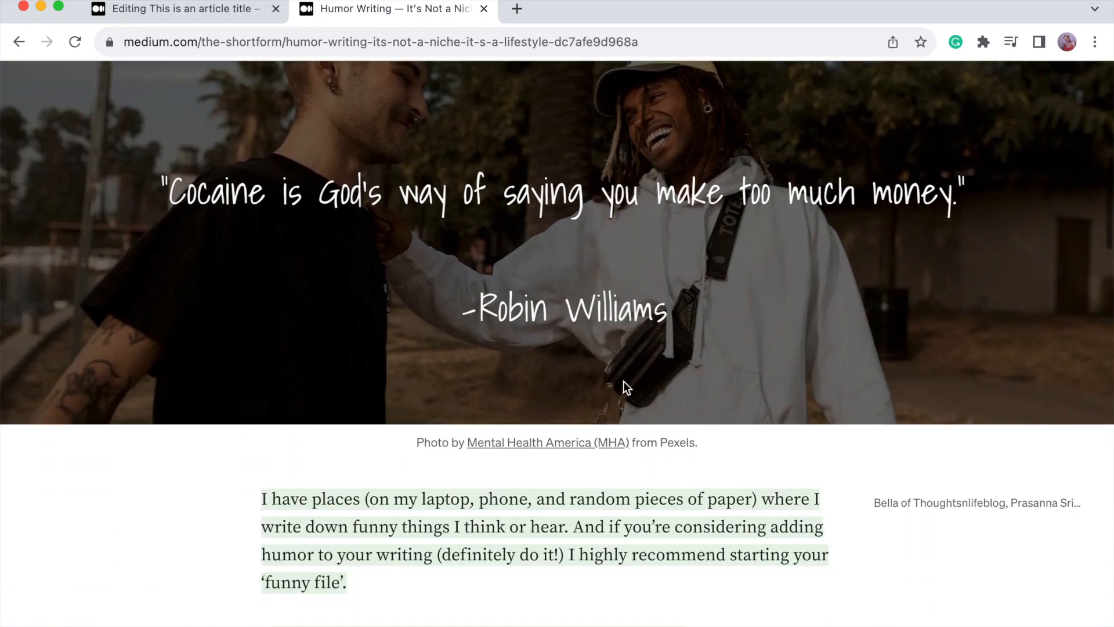
scroll(623, 381, down, 12)
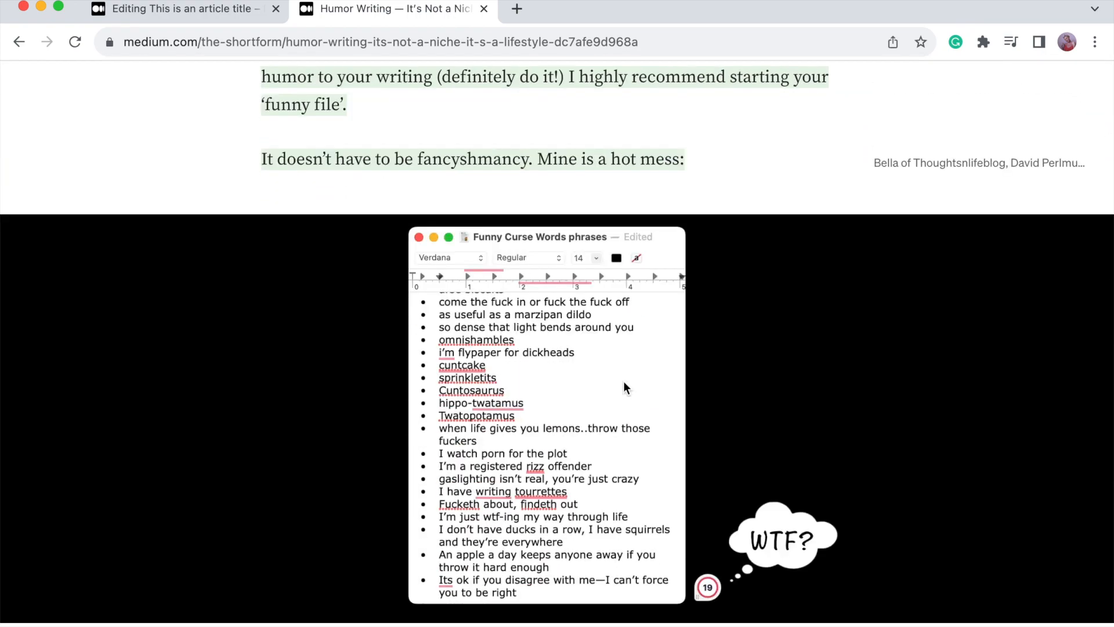
scroll(623, 380, down, 4)
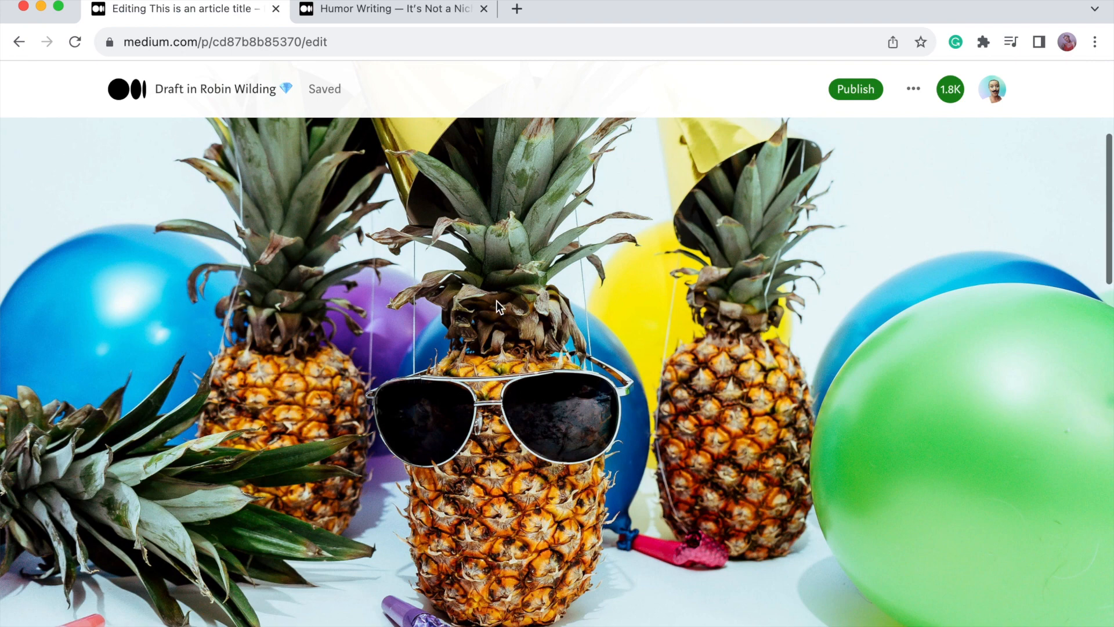
Capture a region screenshot of the full-width pineapple photo.
key(super+shift+4)
drag(2, 205, 1107, 626)
scroll(624, 265, up, 5)
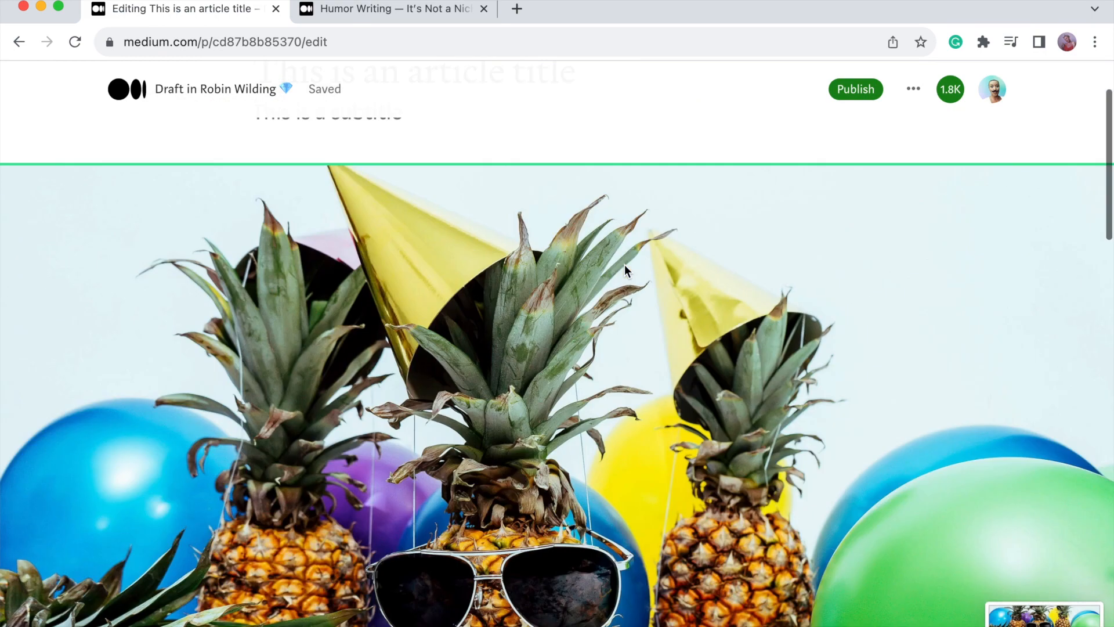
Add an empty paragraph below the subtitle and insert the newest Desktop screenshot as an image.
click(430, 195)
key(Return)
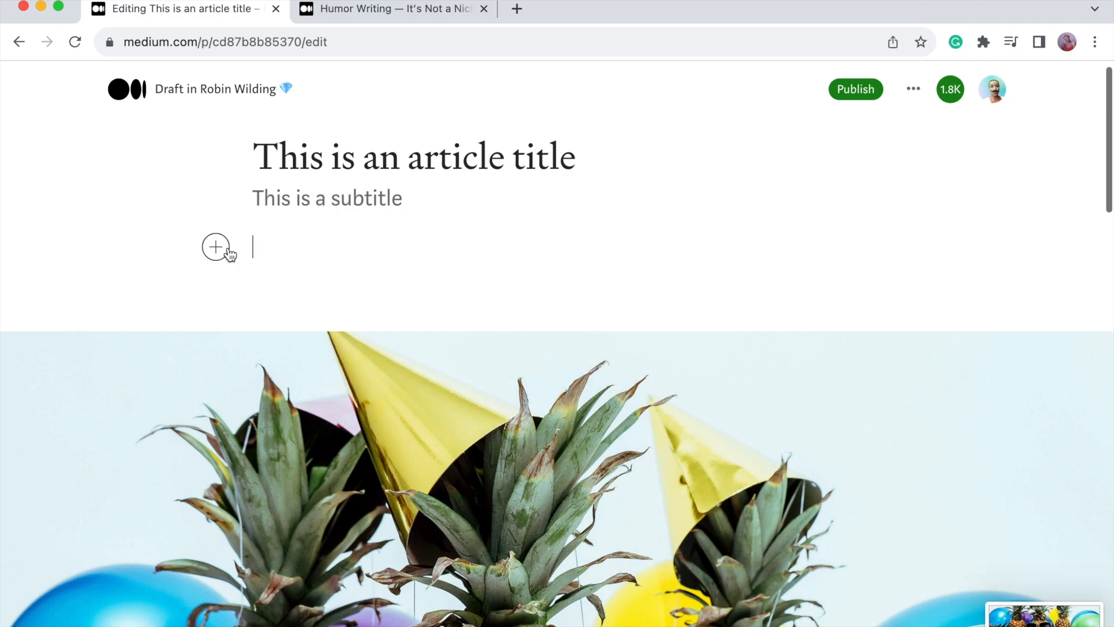
click(223, 249)
click(264, 249)
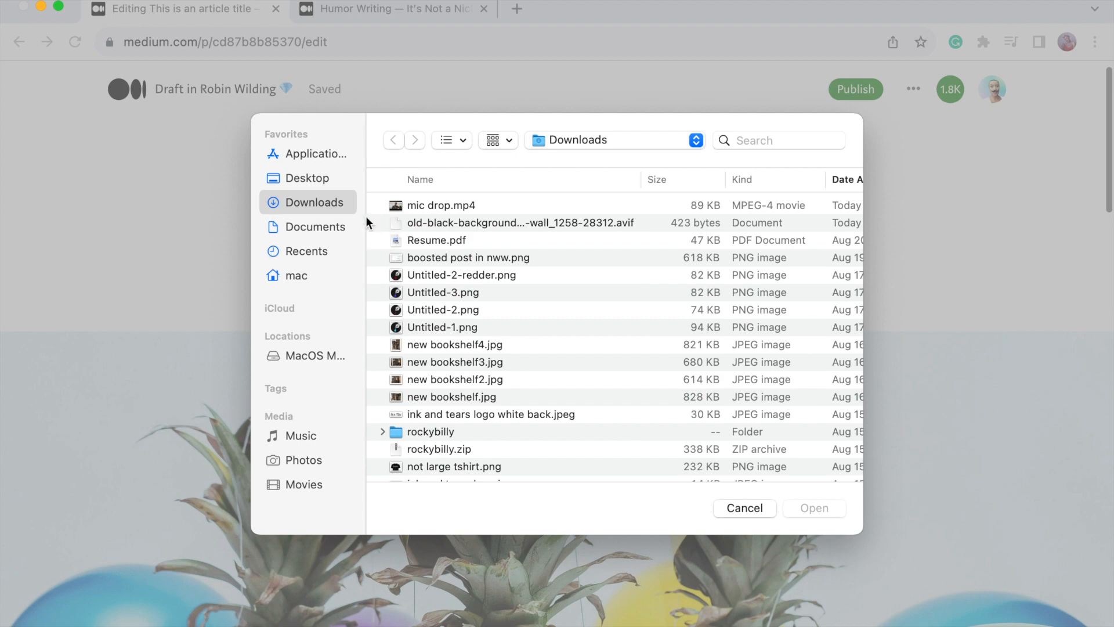
click(313, 185)
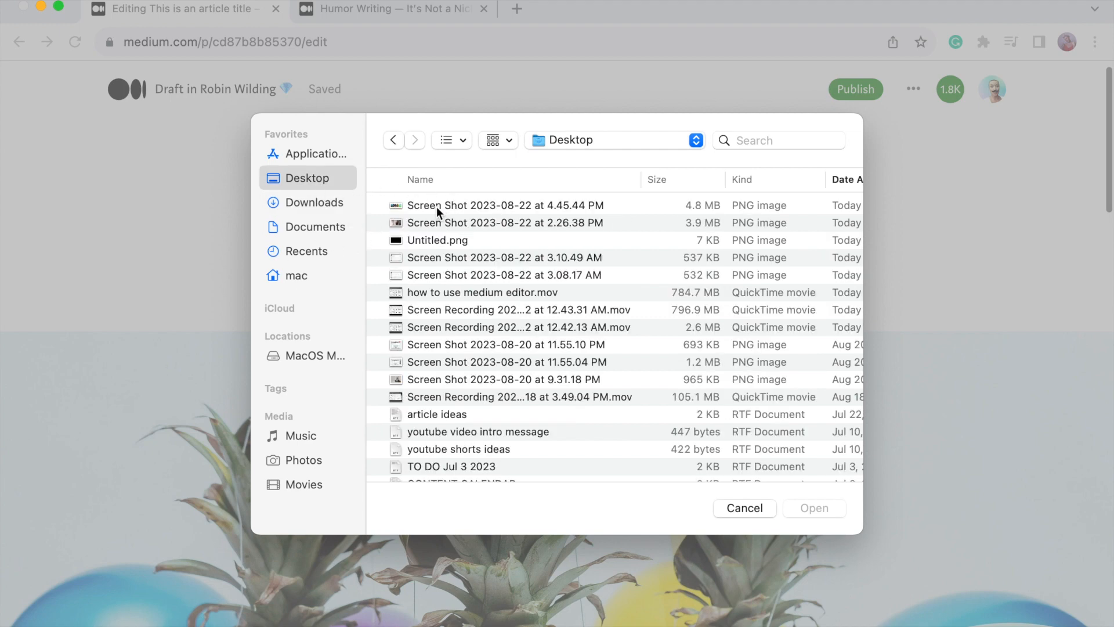
double_click(436, 207)
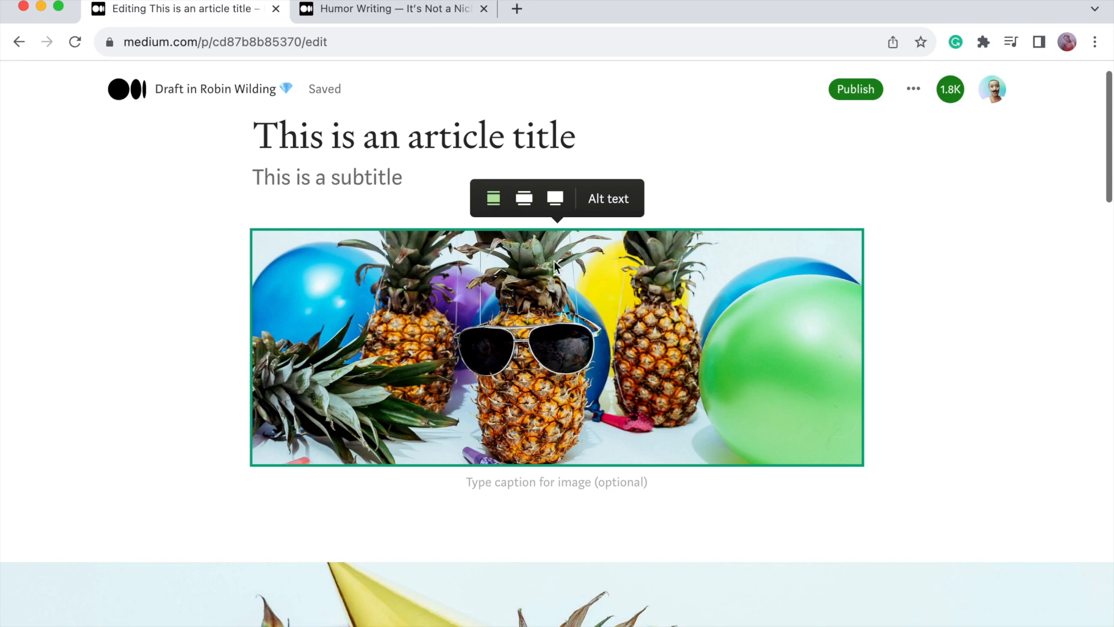
Make the pineapple image full width and paste the Pineapple Supply Co. Unsplash credit into its caption.
click(556, 203)
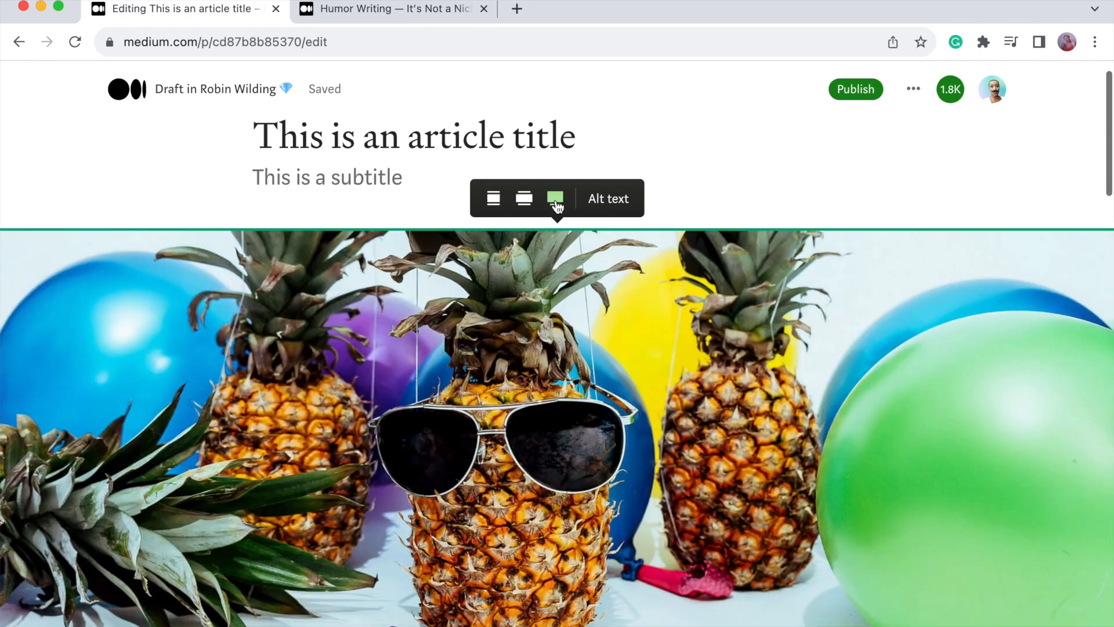
scroll(557, 374, down, 4)
click(492, 475)
scroll(491, 476, up, 4)
scroll(491, 476, down, 3)
scroll(491, 474, down, 8)
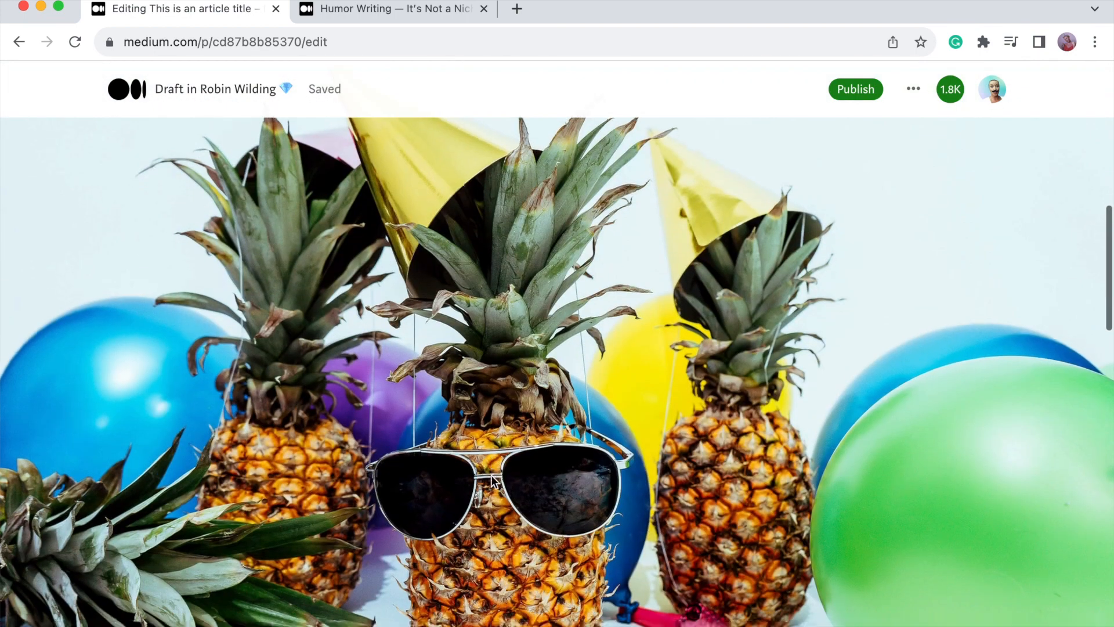
scroll(492, 477, down, 6)
triple_click(465, 484)
key(super+c)
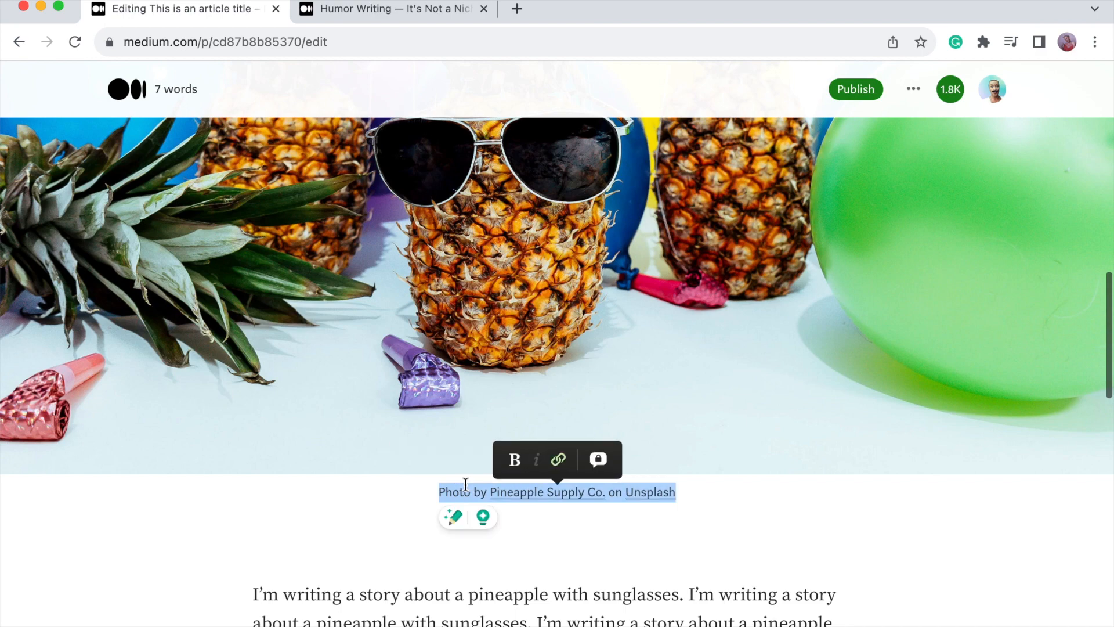
scroll(465, 483, up, 8)
click(514, 195)
scroll(516, 200, up, 1)
key(super+v)
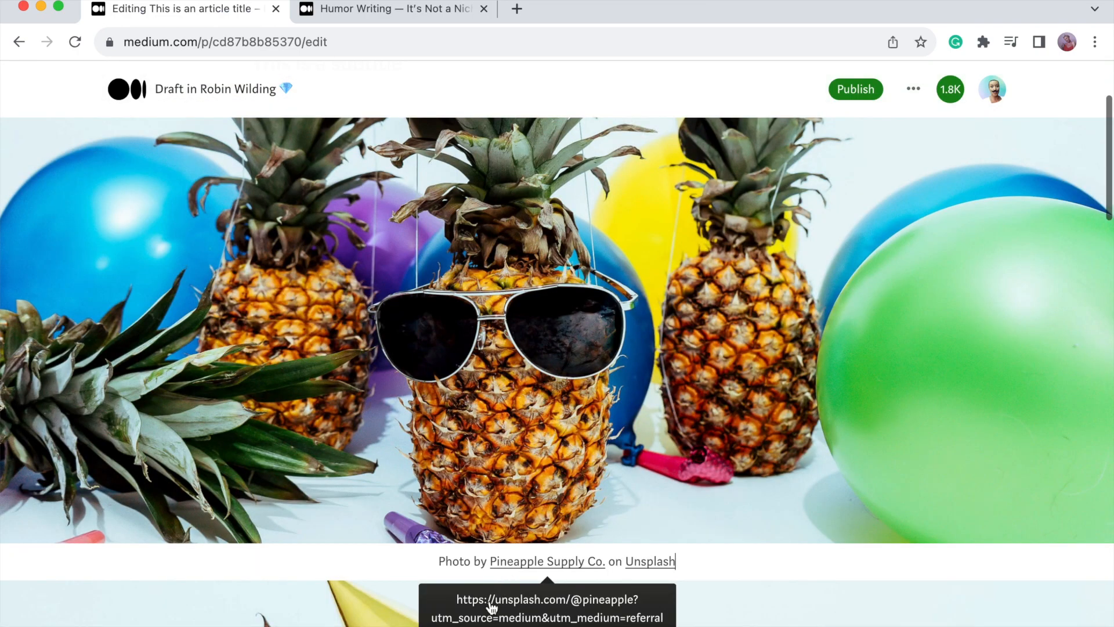
Delete the duplicate party-pineapples image from the draft.
click(359, 617)
key(BackSpace)
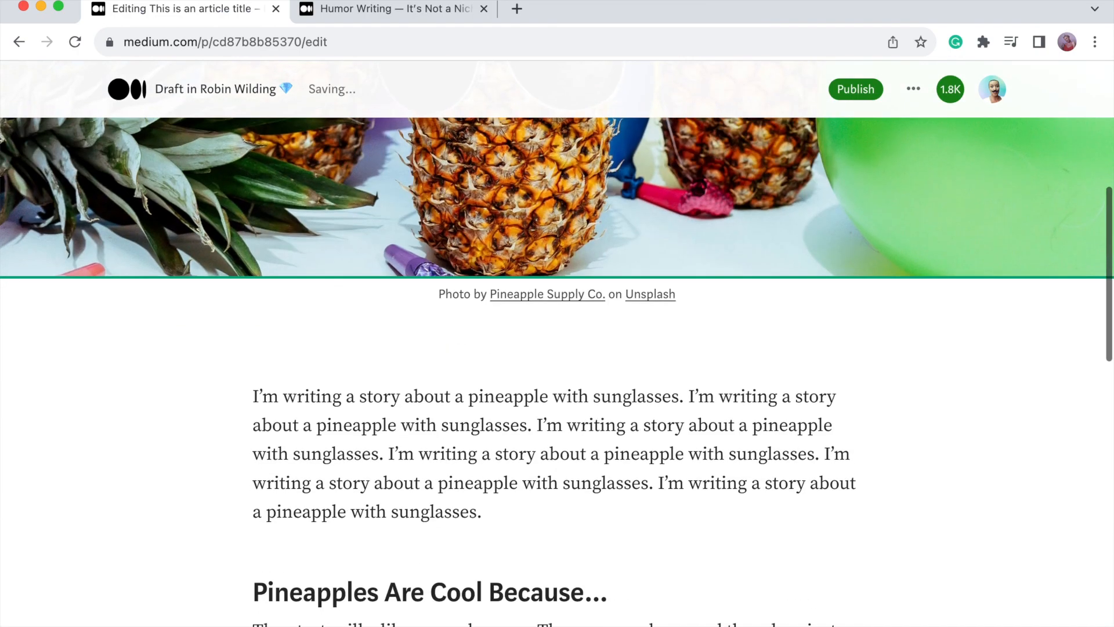
scroll(359, 617, up, 8)
scroll(557, 348, down, 10)
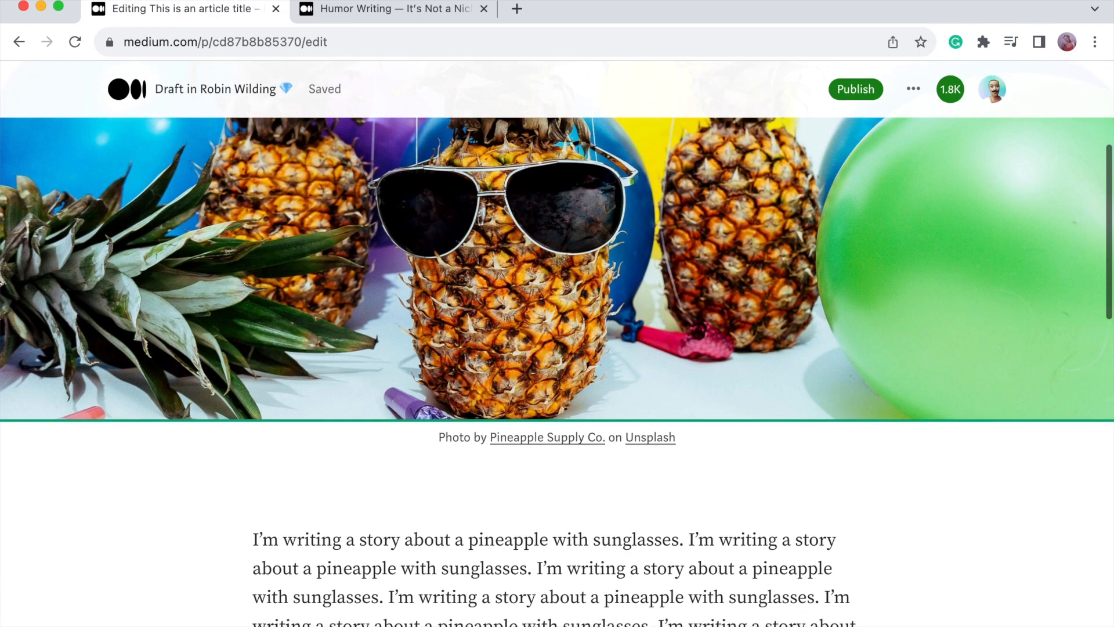
scroll(557, 348, down, 2)
scroll(557, 348, up, 10)
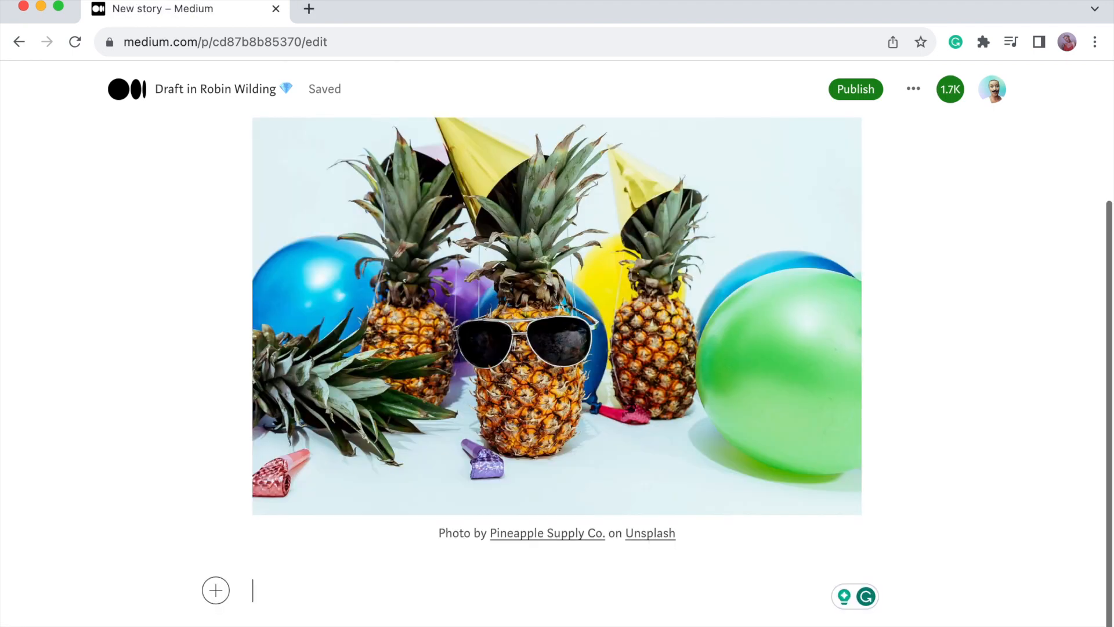
Type 'I'm writing a story about a pineapple with sunglasses.' and below it 'Pineapples Are Cool Because...'.
text(I'm )
text(writ)
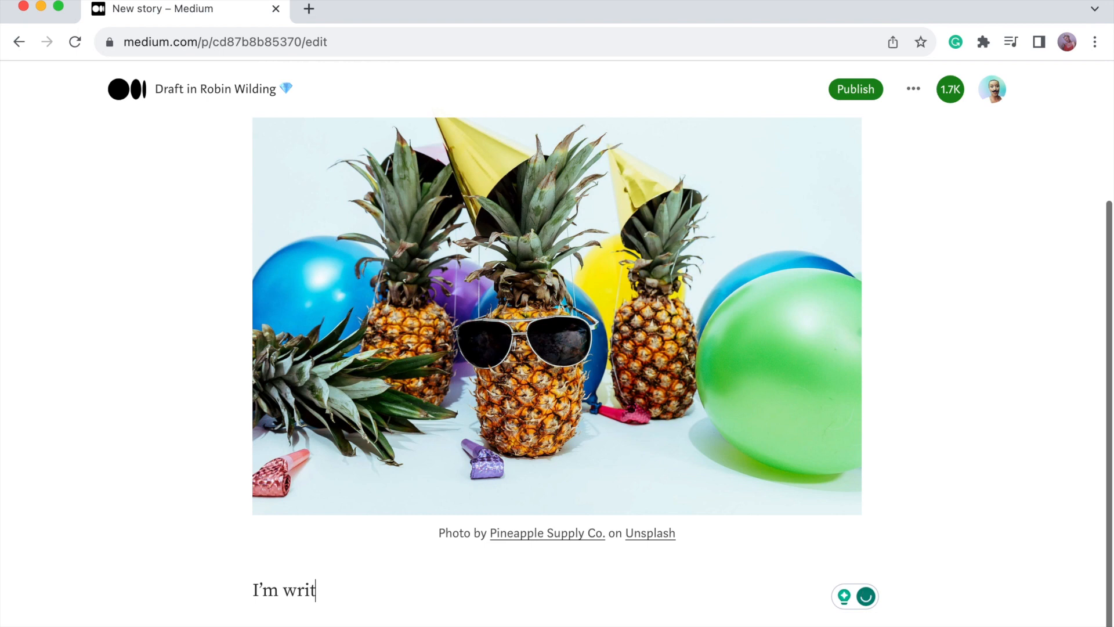
text(ing a story about a pineapple)
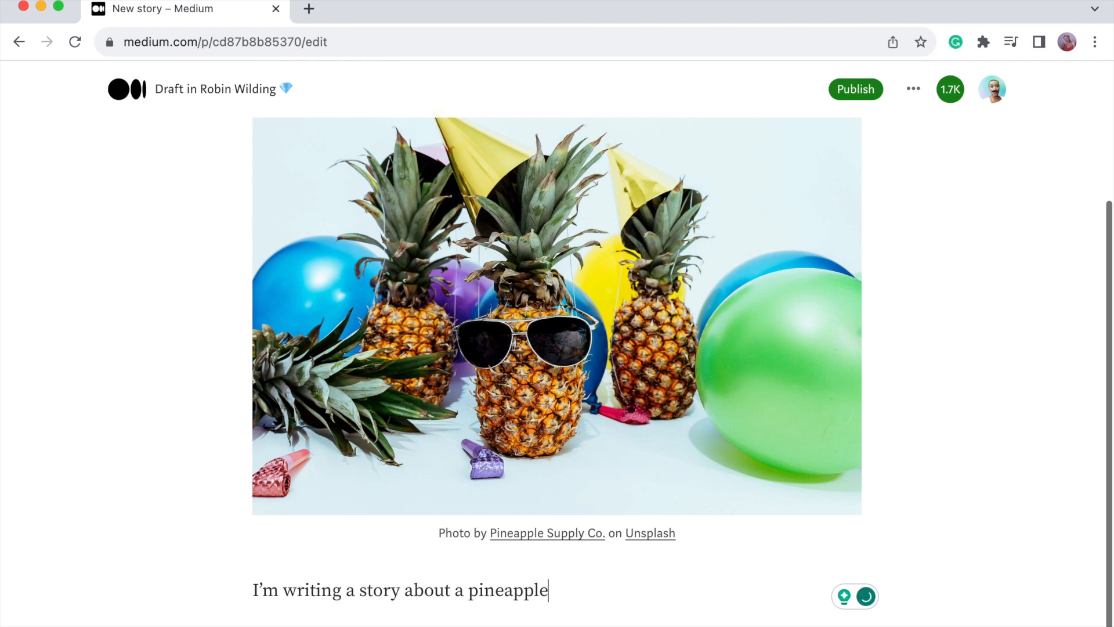
text( with sung)
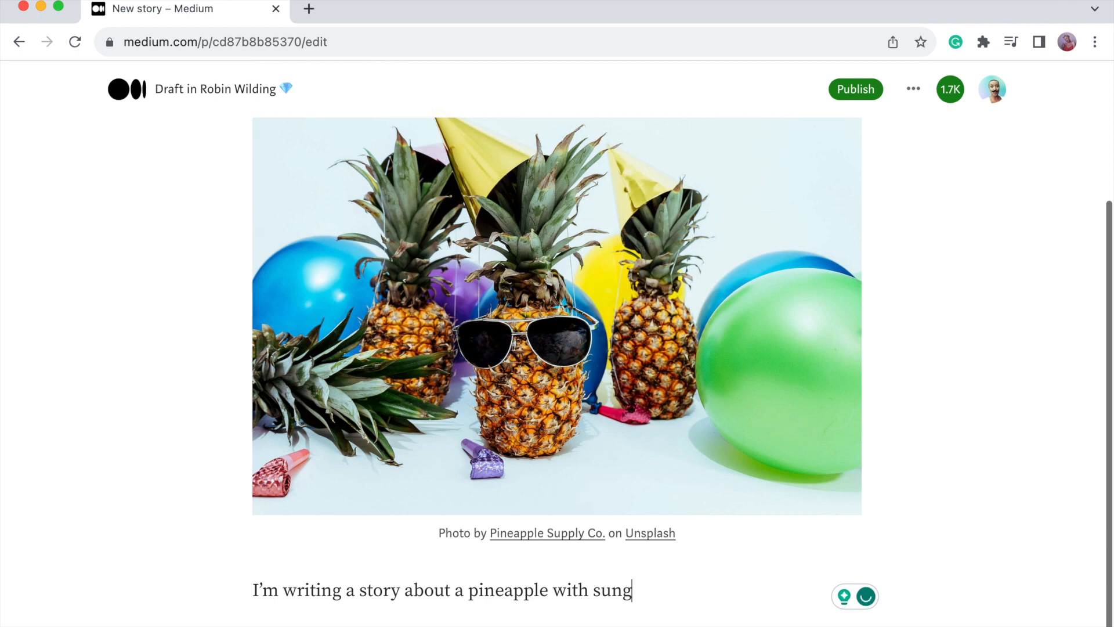
text(lasses.)
key(Return)
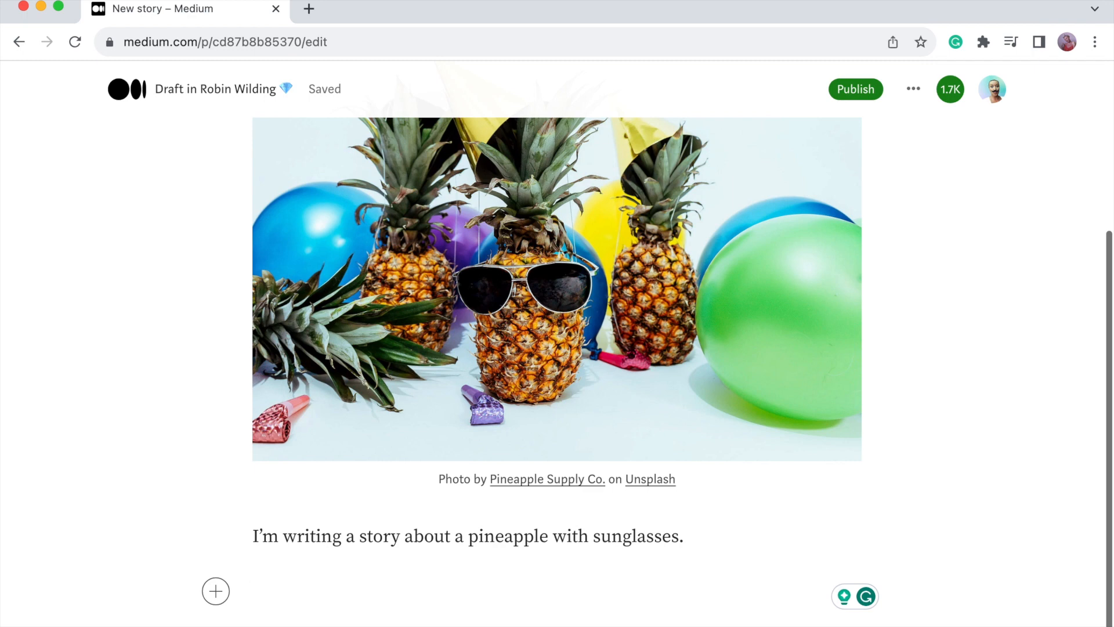
text(Pines)
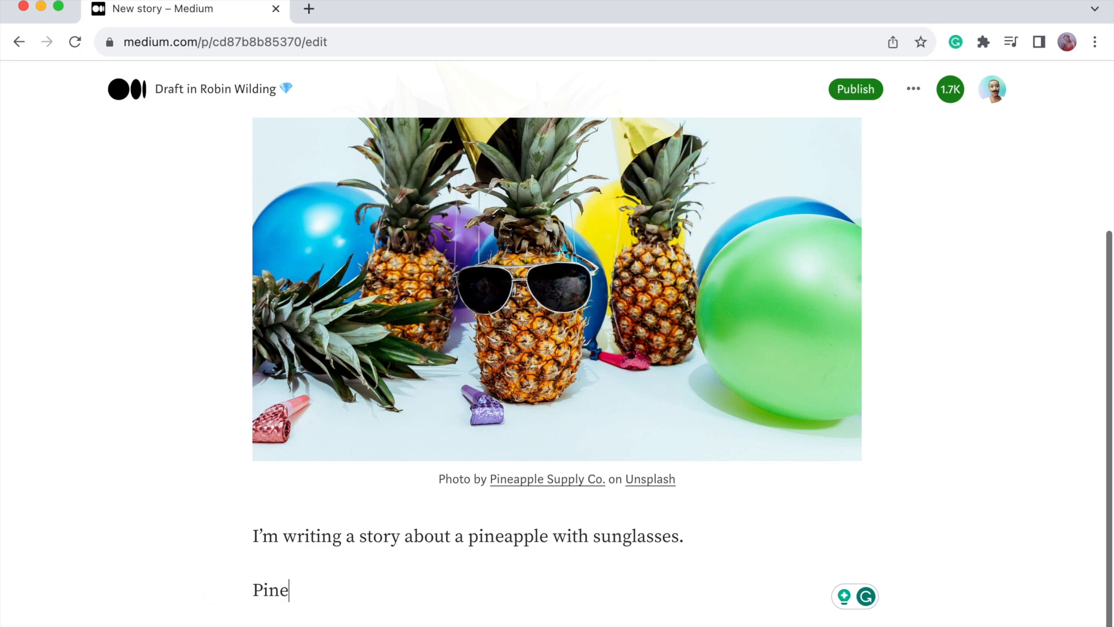
key(BackSpace)
text(apples Are c)
key(BackSpace)
text(Cool Because...)
Make 'Pineapples Are Cool Because...' a large heading and add the sour-banana, rough-edges paragraph below.
triple_click(346, 591)
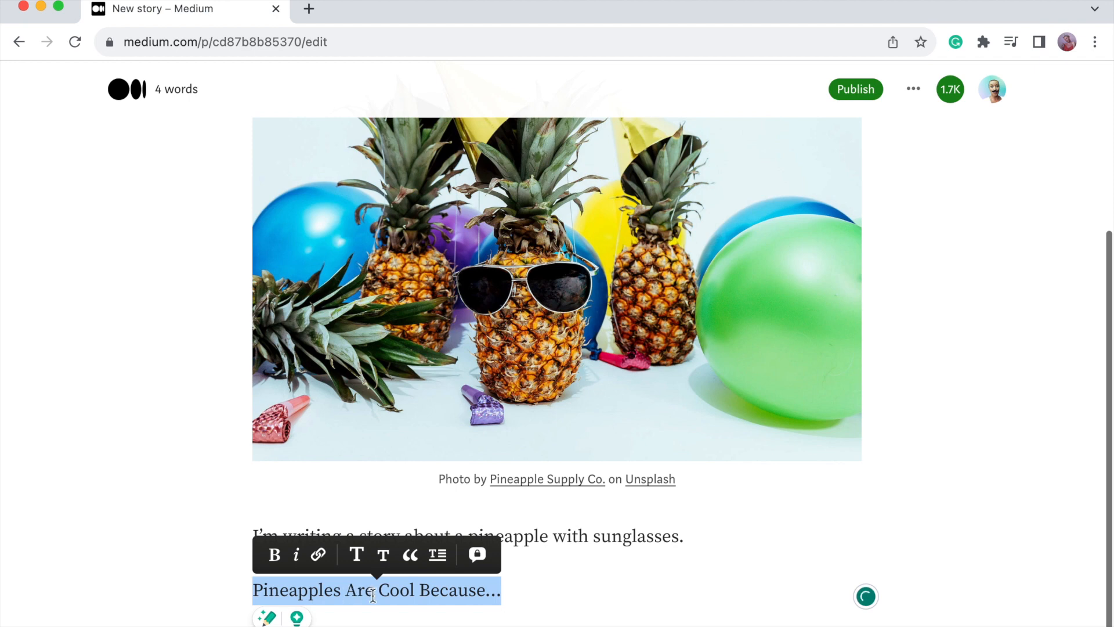
click(357, 554)
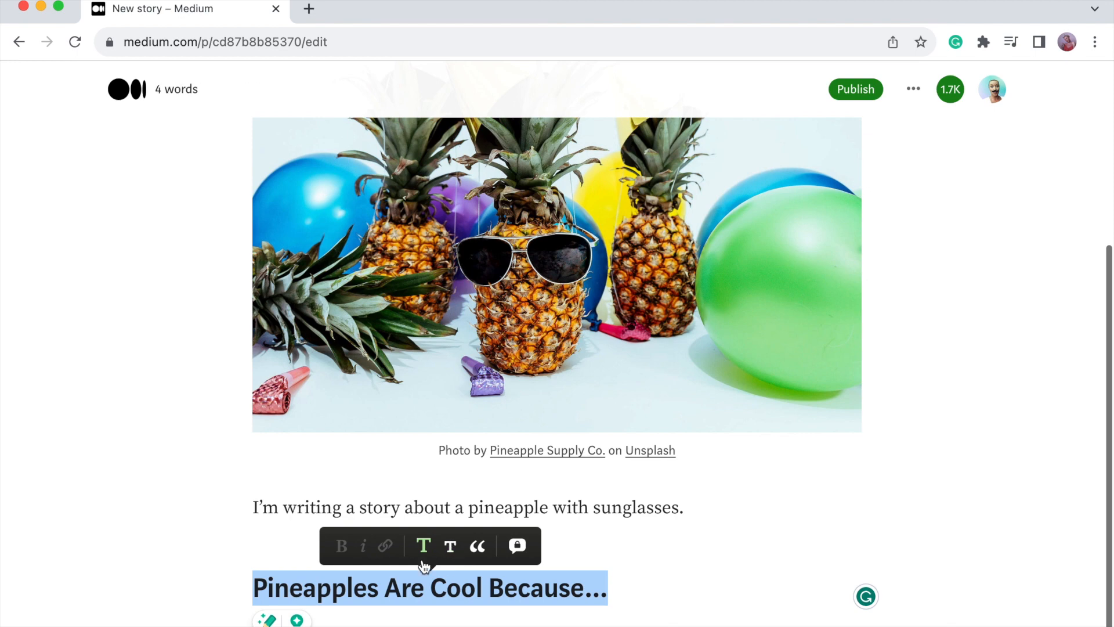
click(646, 590)
key(Return)
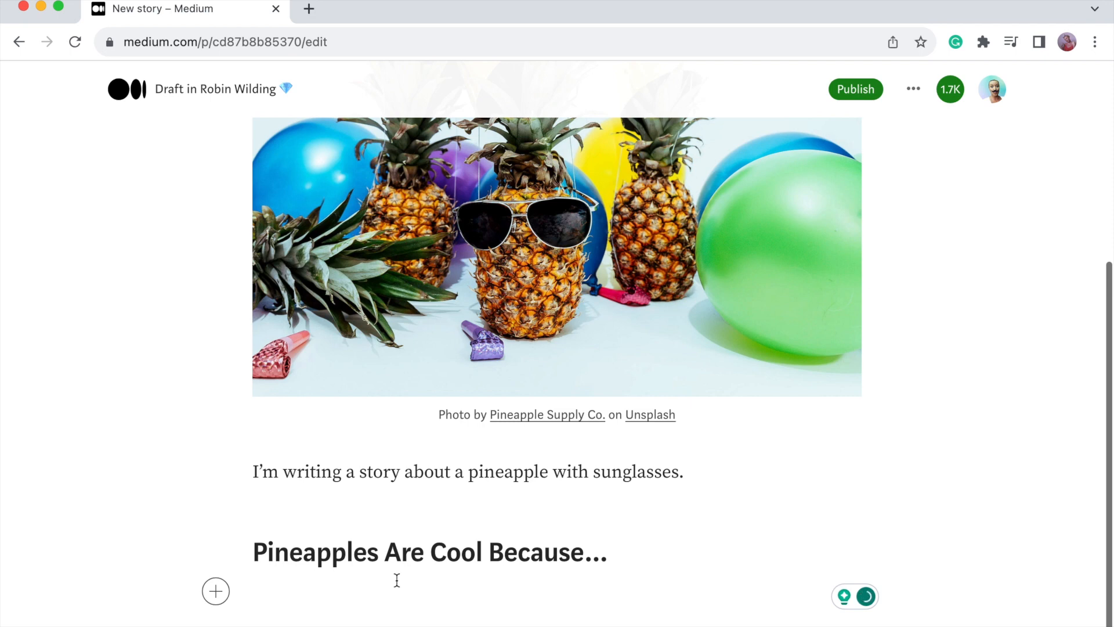
text(They taste silly, like a sour banana. They are rough around the edges just like me.)
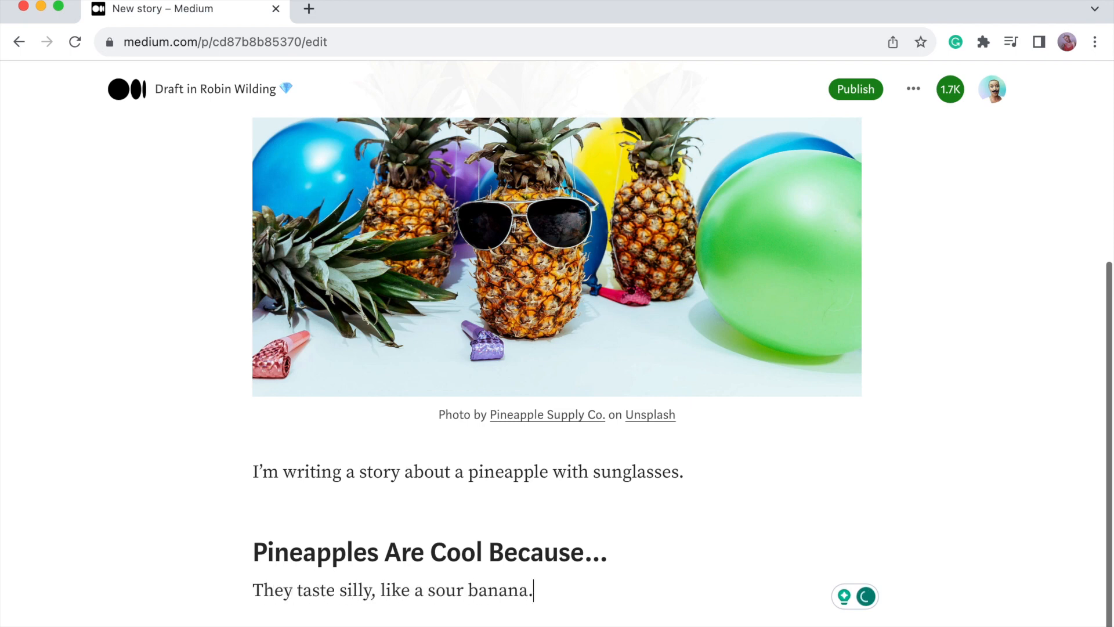
key(Return)
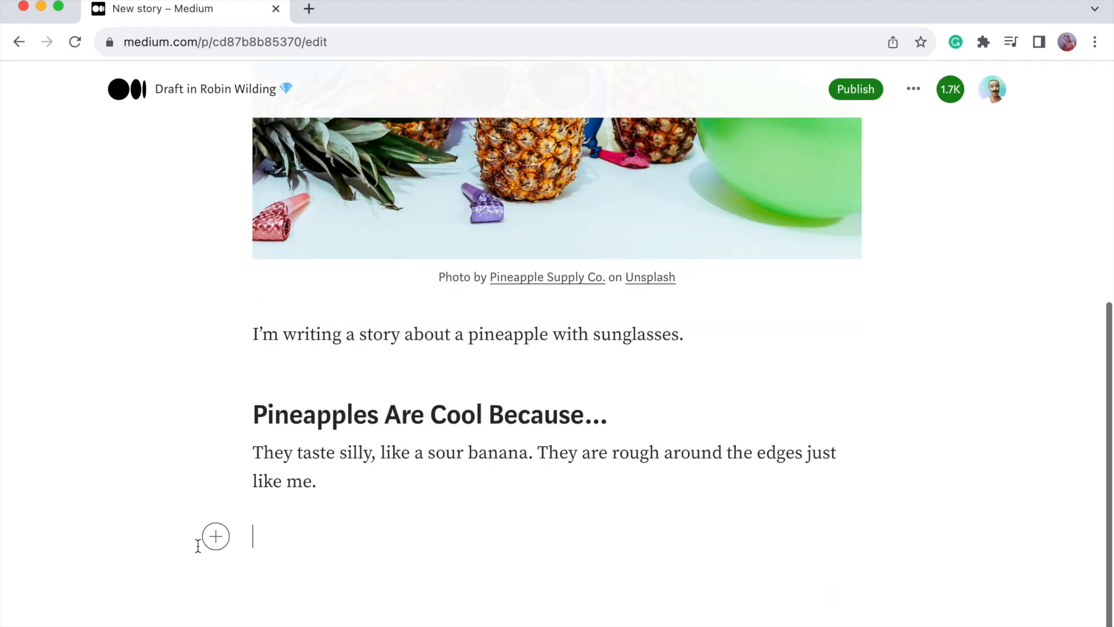
Embed the 'How To Become a Writer in 2023' YouTube video by pasting its URL.
click(216, 536)
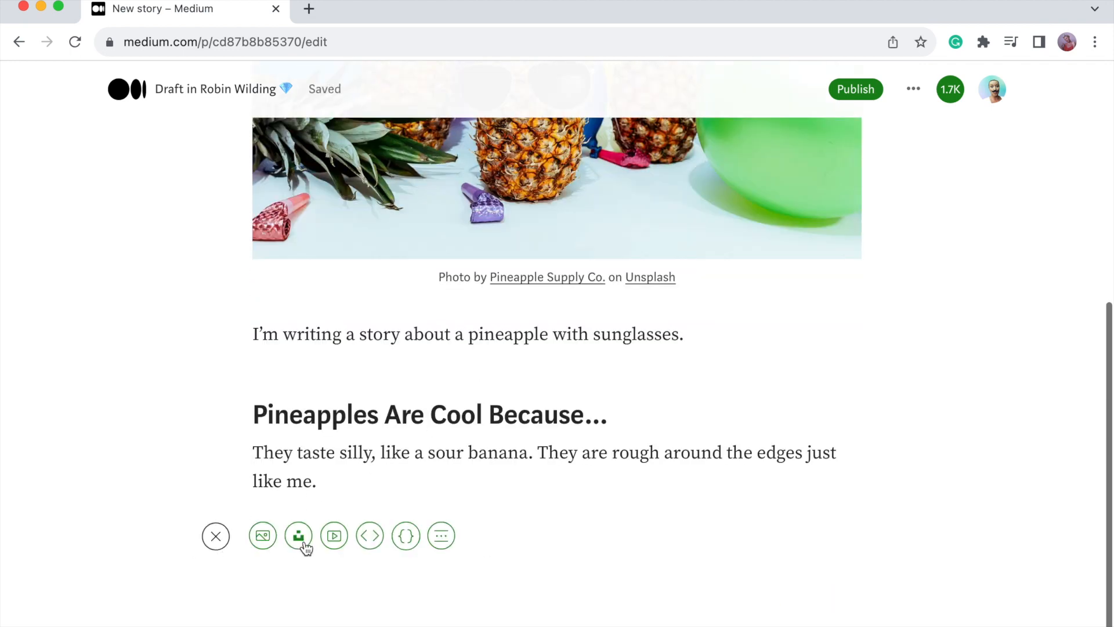
click(334, 536)
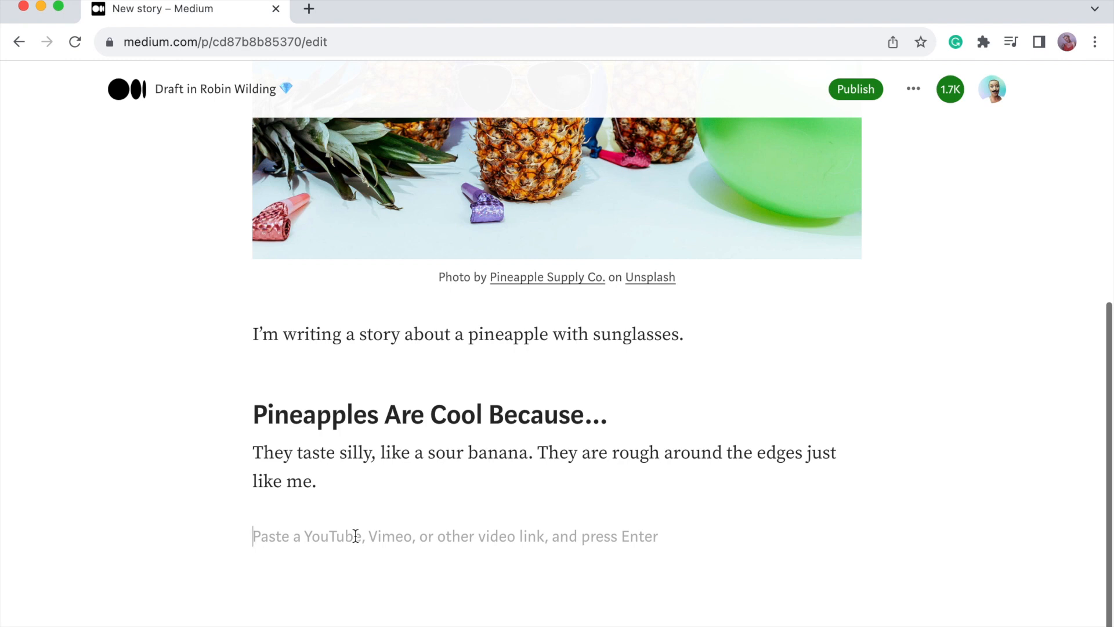
text(https://www.youtube.com/watch?v=W3r5Bj46Un0&t)
key(Return)
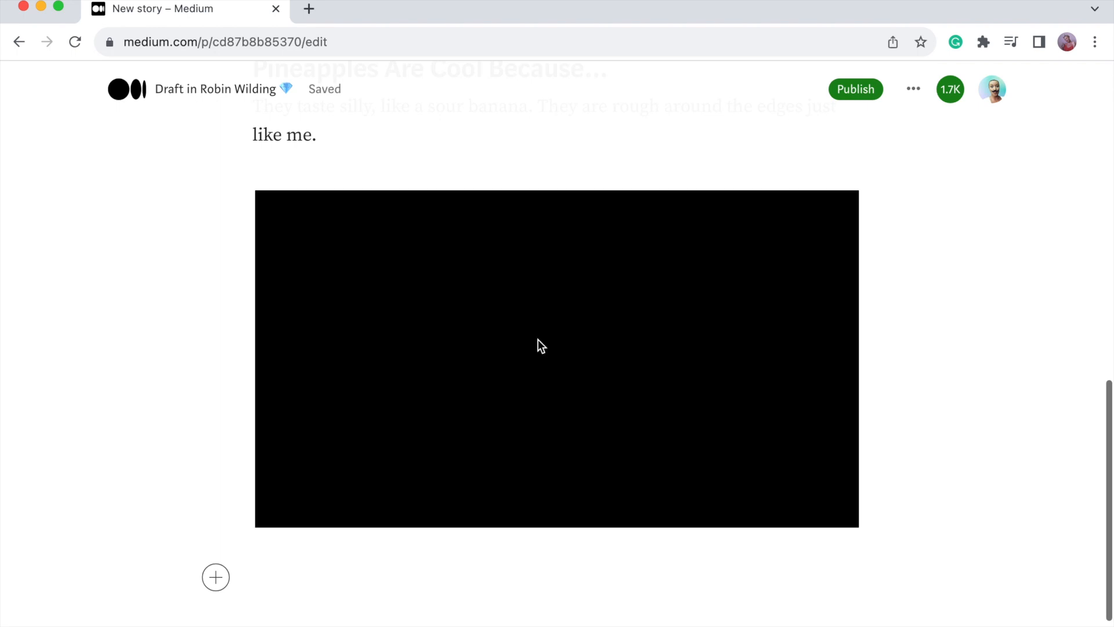
key(BackSpace)
key(BackSpace)
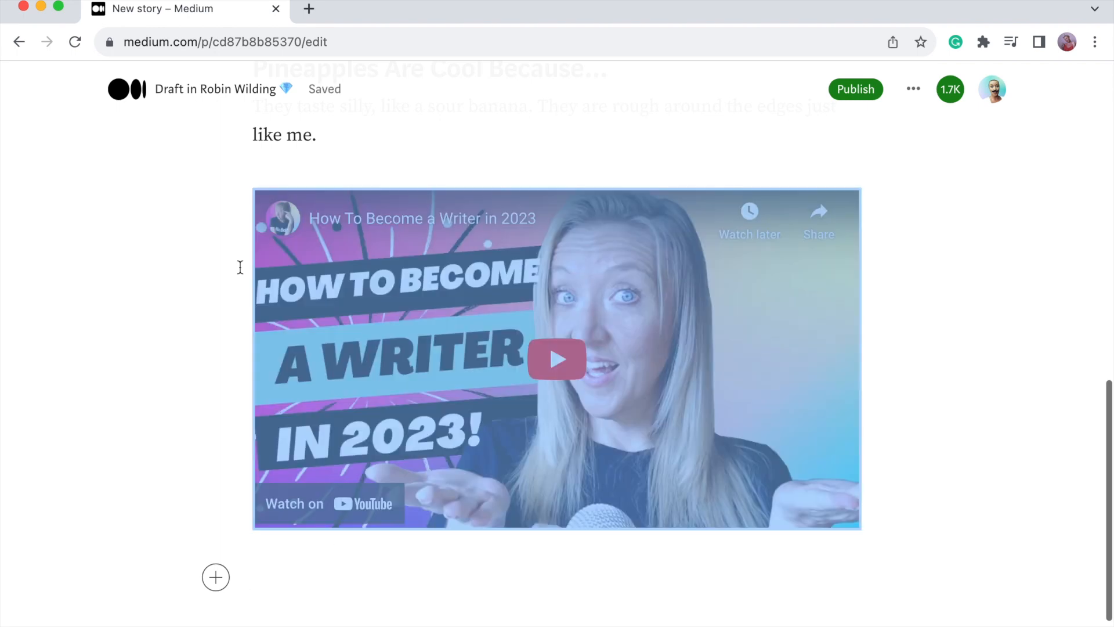
key(Return)
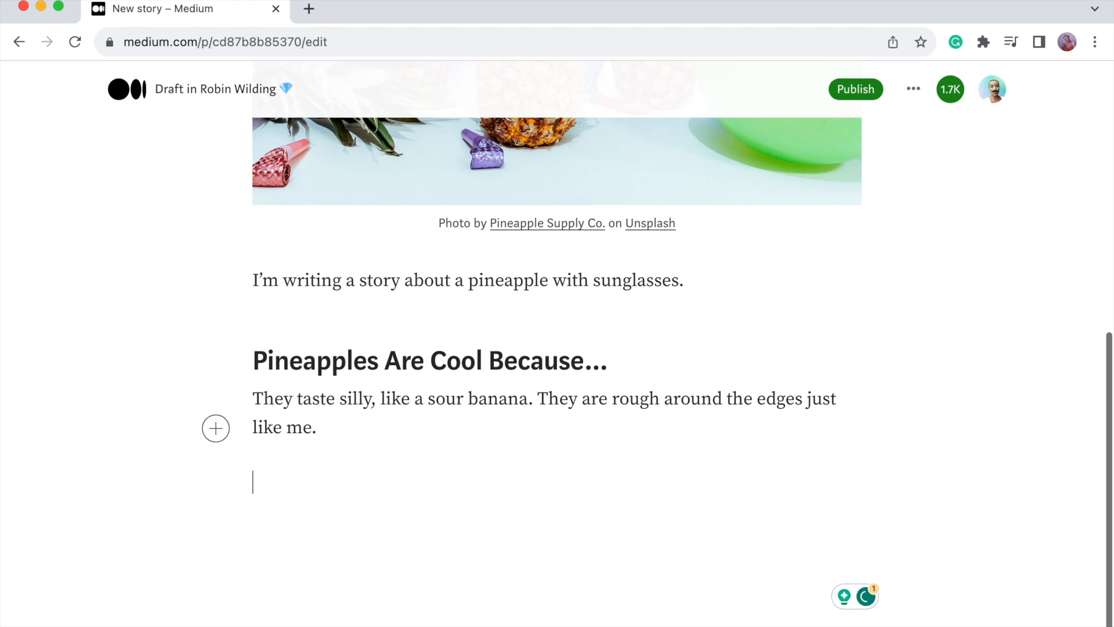
text(https://www.youtube.com/watch?v=W3r5Bj46Un0&t)
key(Return)
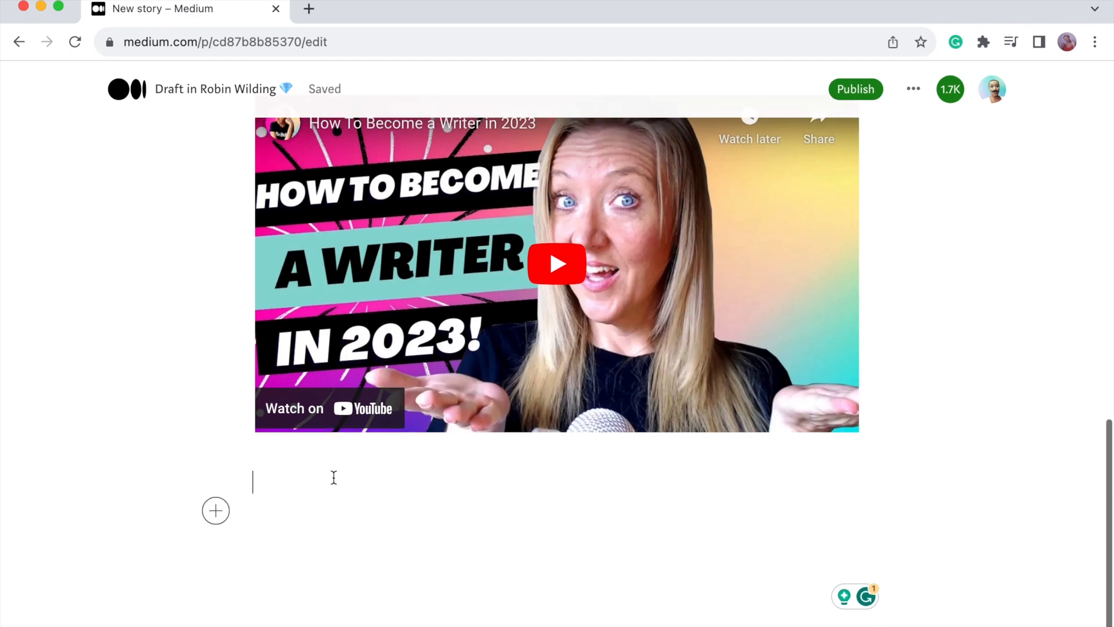
Add an empty paragraph after the pineapple paragraph text.
click(311, 487)
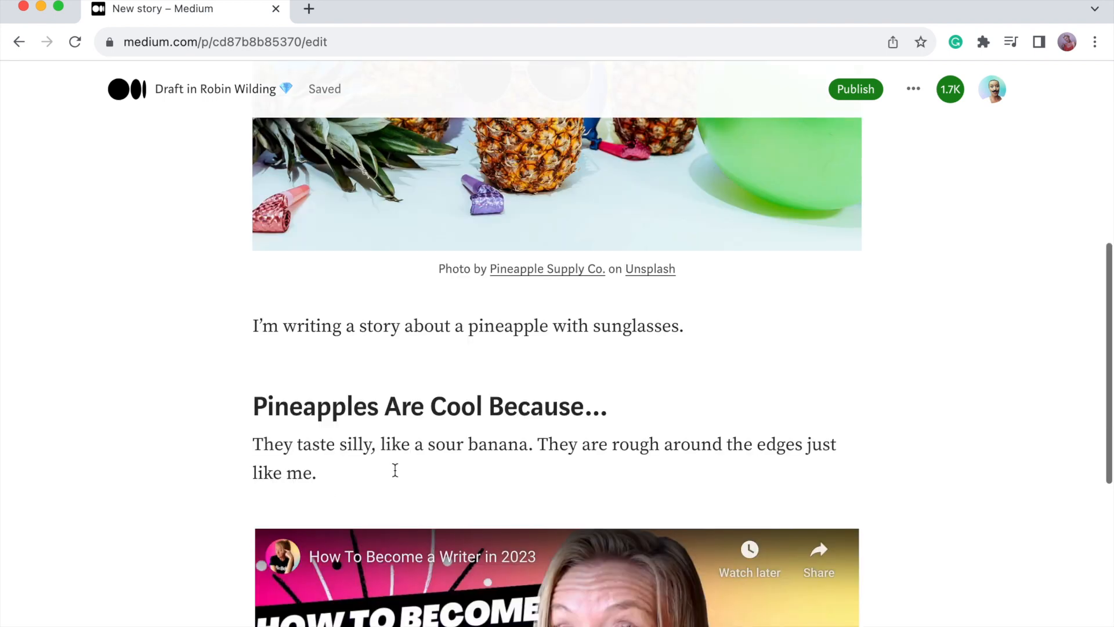
click(394, 470)
key(Return)
key(Return)
key(Return)
scroll(557, 342, up, 2)
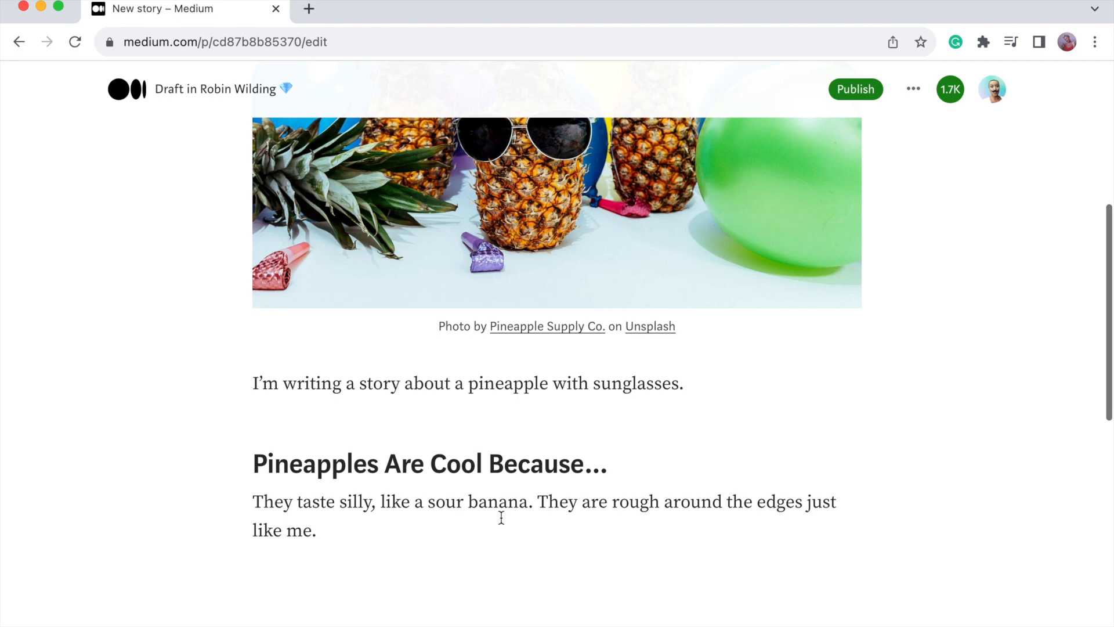
Select the word 'sour' and try bold on and off, leaving it unbolded.
double_click(441, 507)
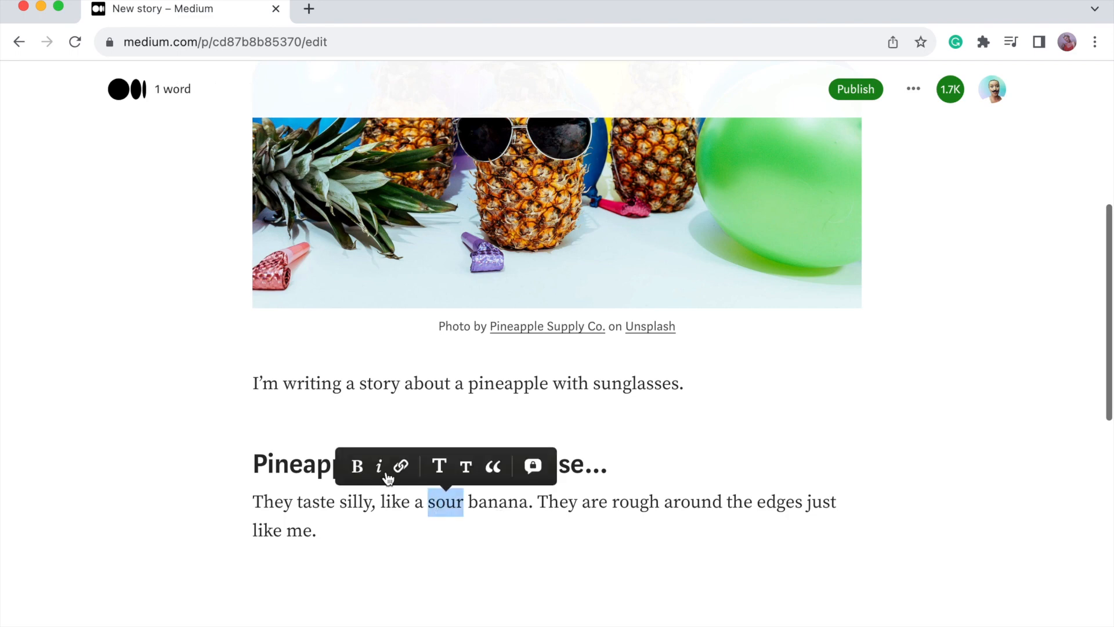
click(358, 469)
click(359, 469)
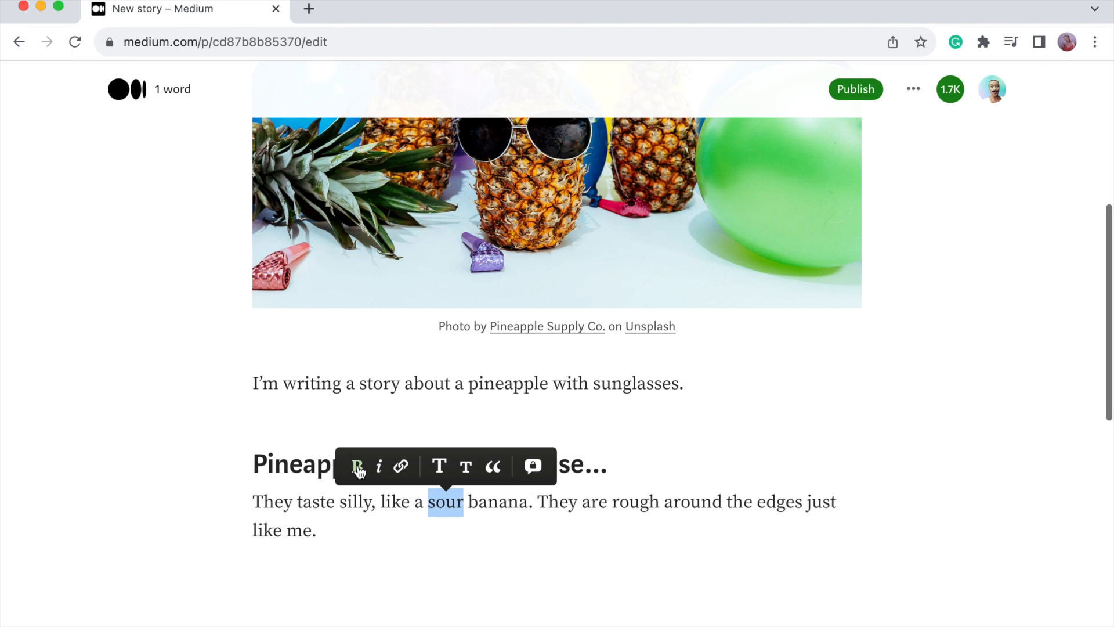
double_click(455, 505)
key(super+b)
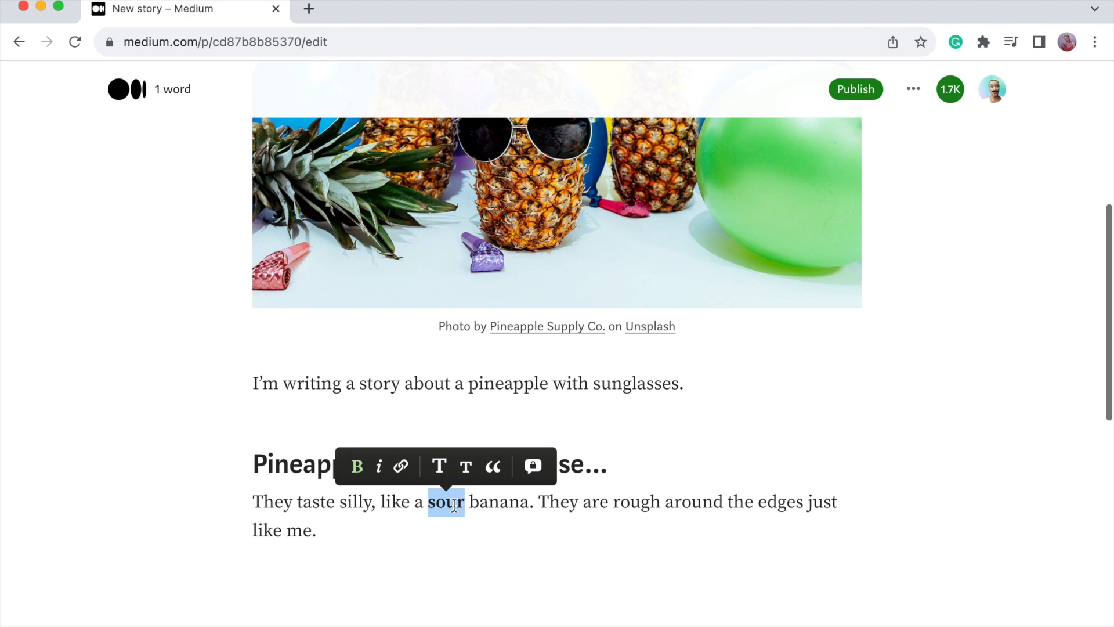
key(super+b)
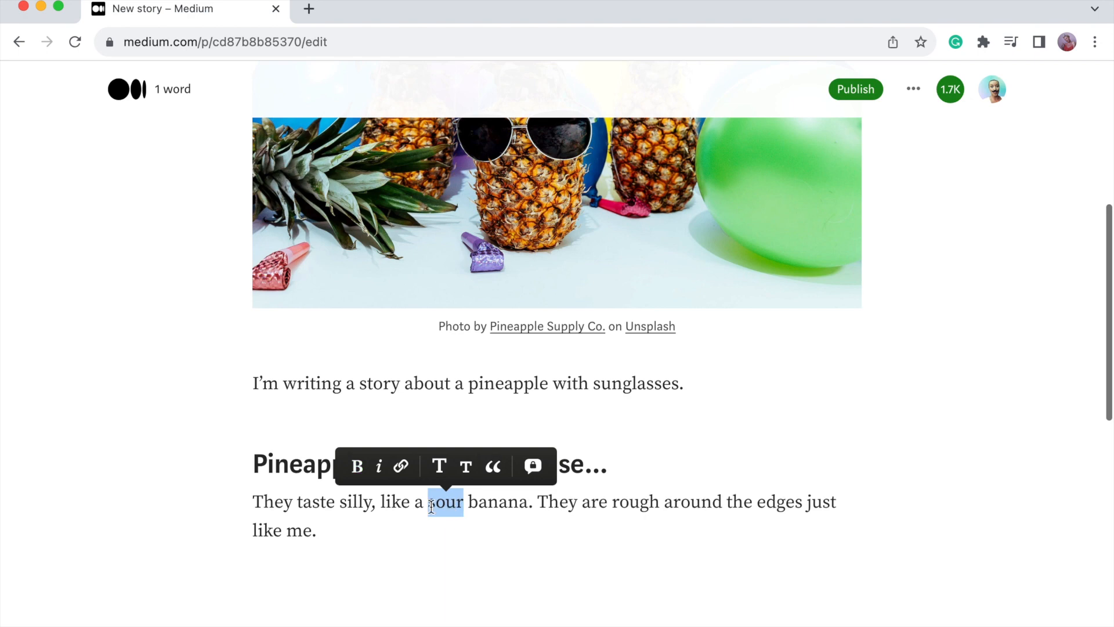
Link 'sour' to the YouTube video address and check the link.
click(401, 466)
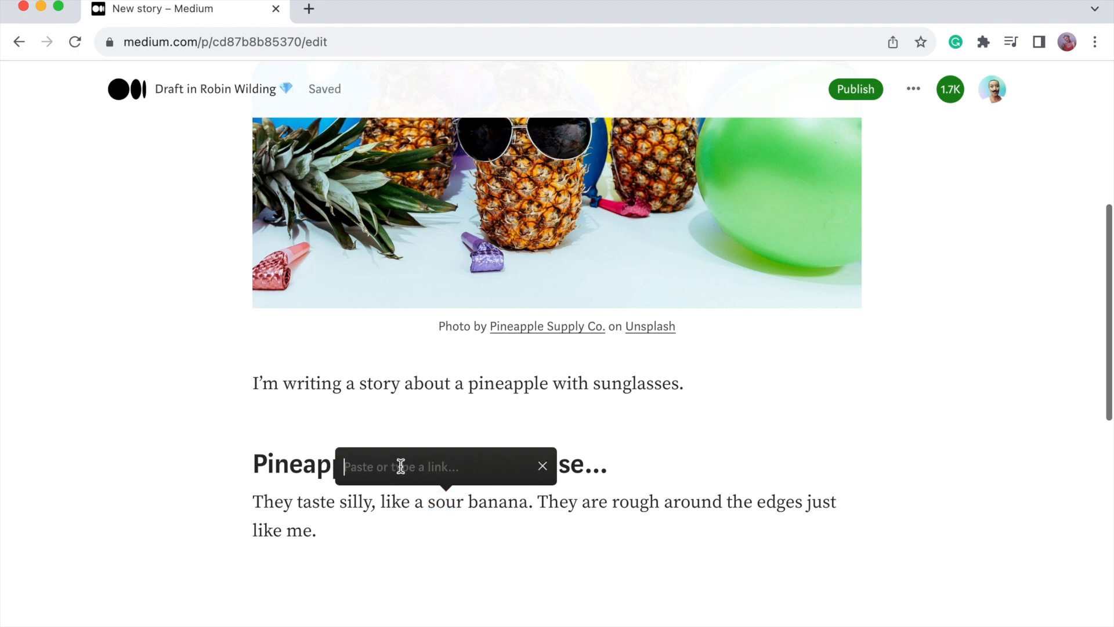
text(https://www.youtube.com/watch?v=W3r5Bj46Un0&t)
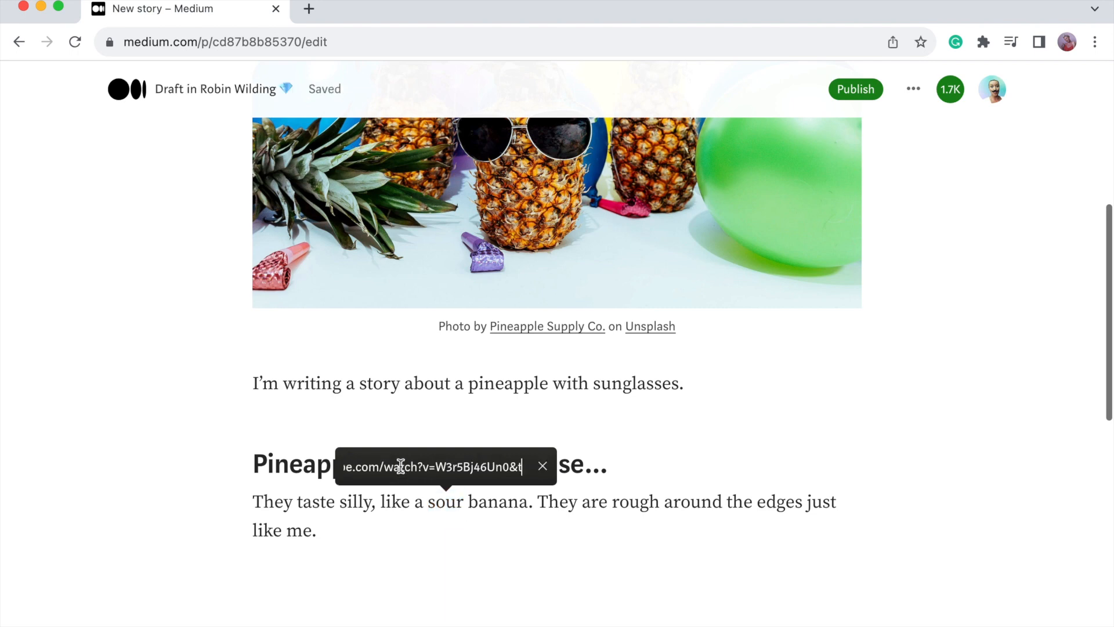
key(Return)
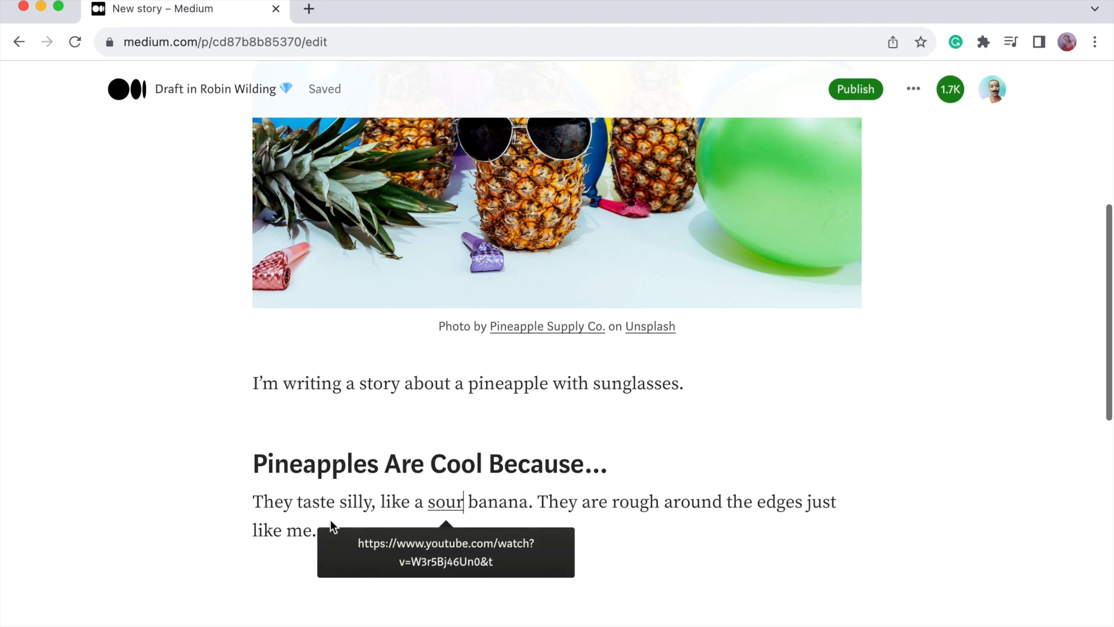
click(305, 525)
click(337, 527)
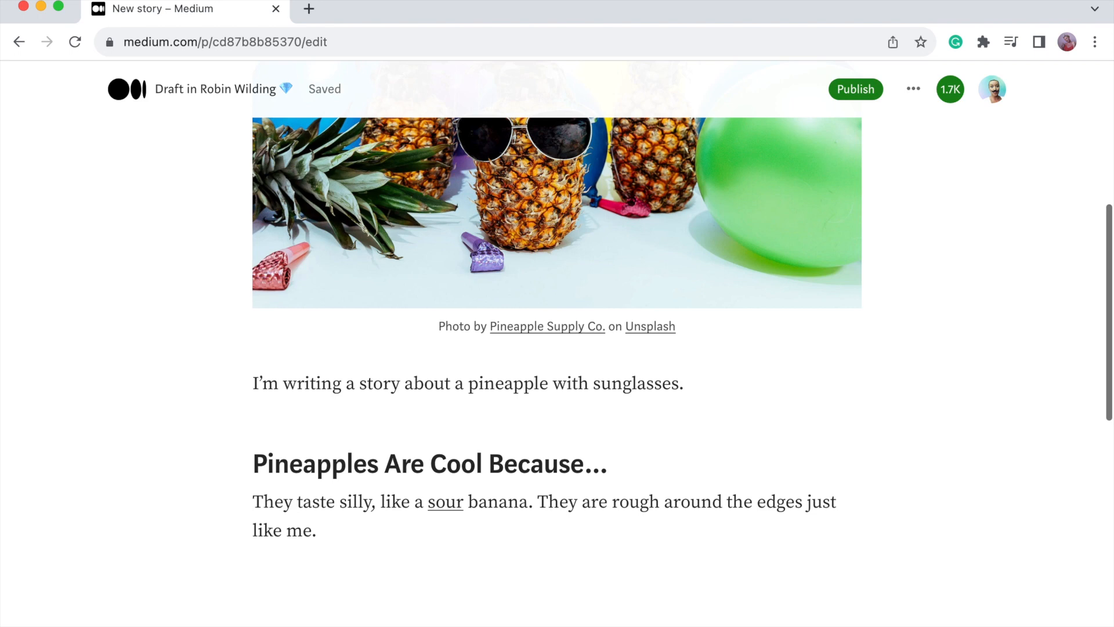
After 'like me.', mention the coach's profile and add 'always told me “Pineapples are my safe word”'.
text(@)
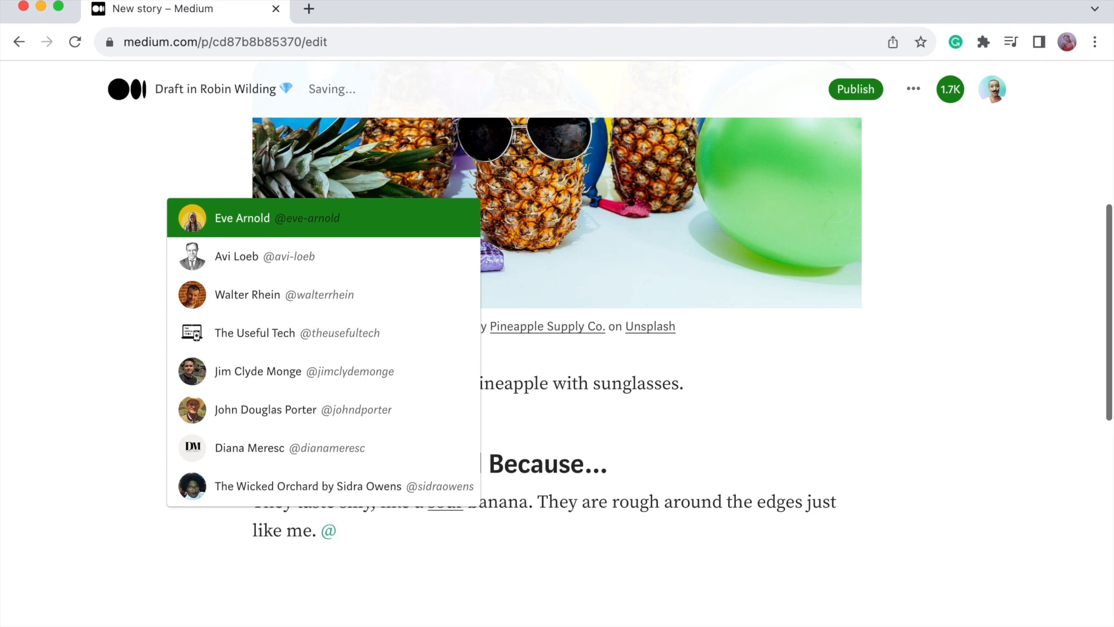
text(coach)
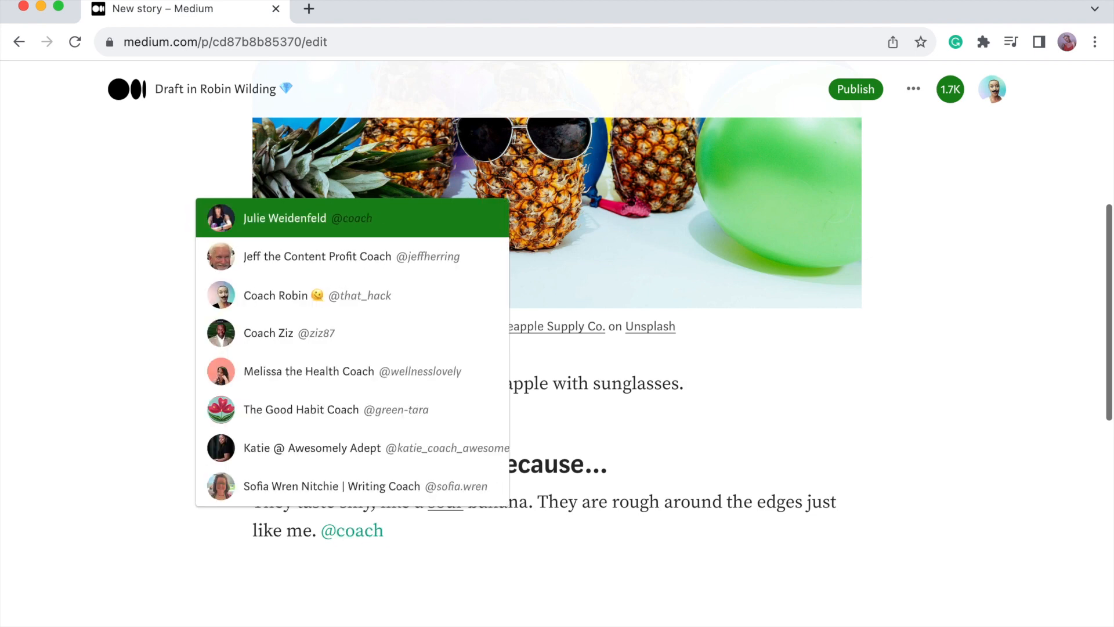
click(262, 308)
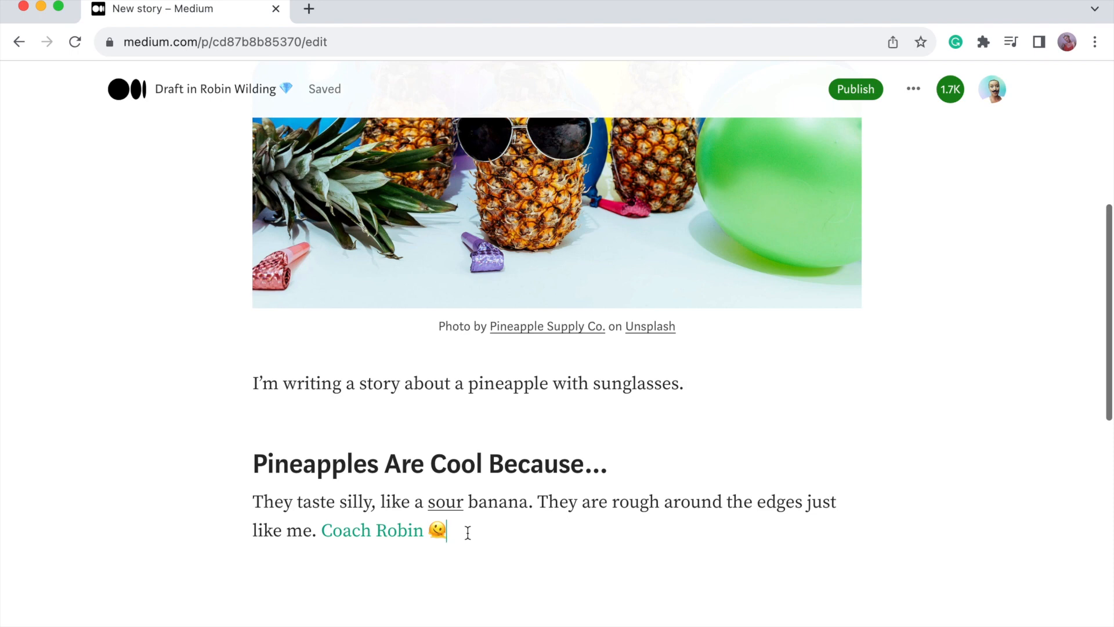
mouse_move(366, 531)
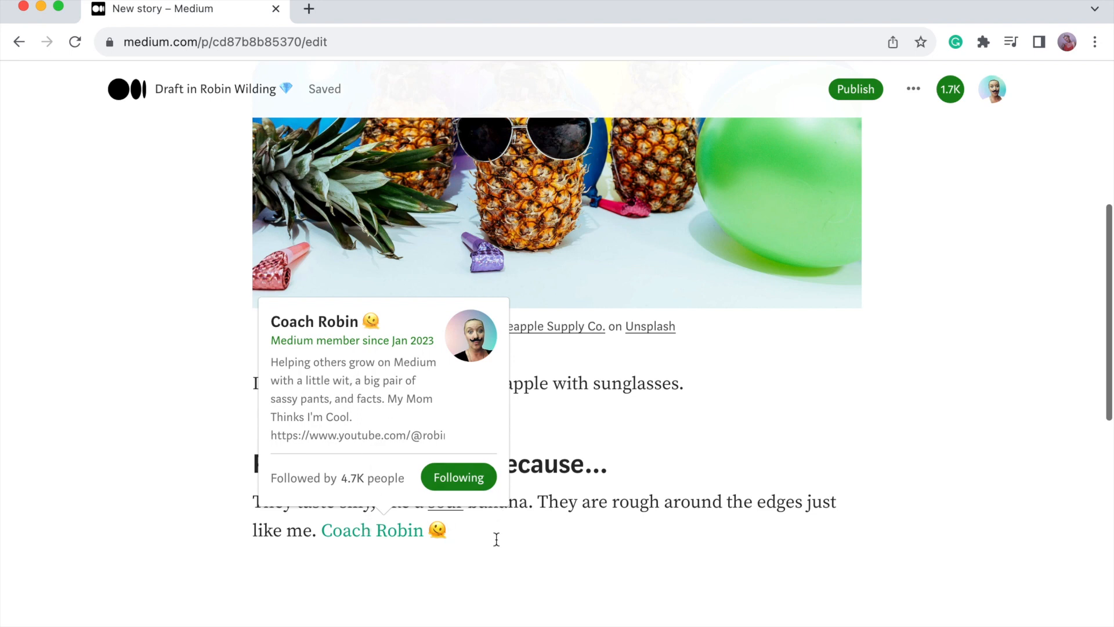
text(,)
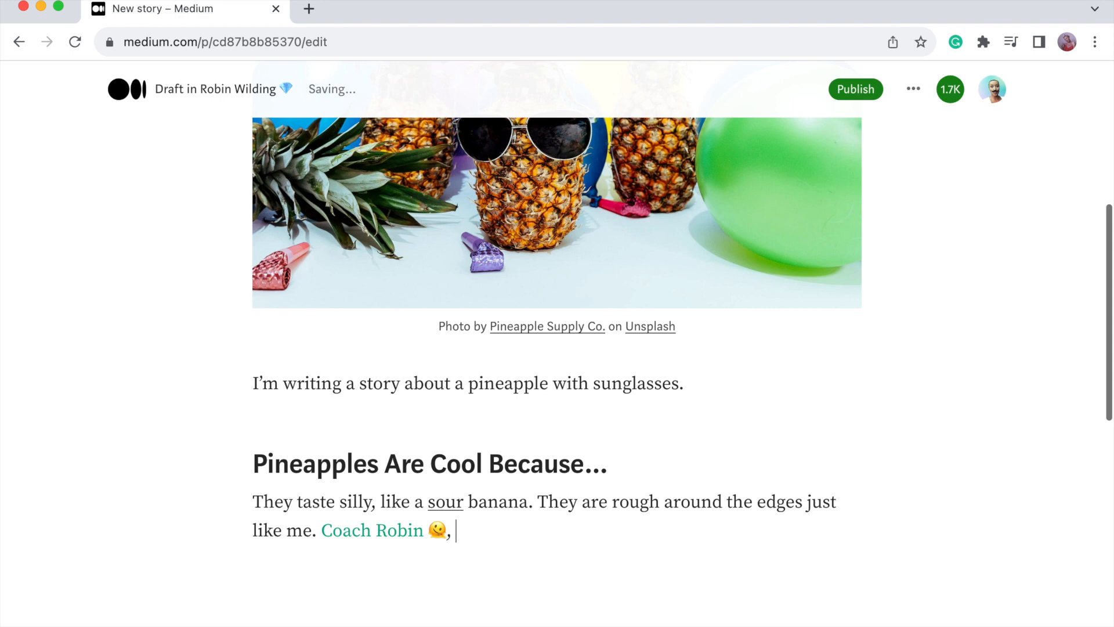
key(BackSpace)
text(l)
key(BackSpace)
text(always told me “Pineapples are my safe word”)
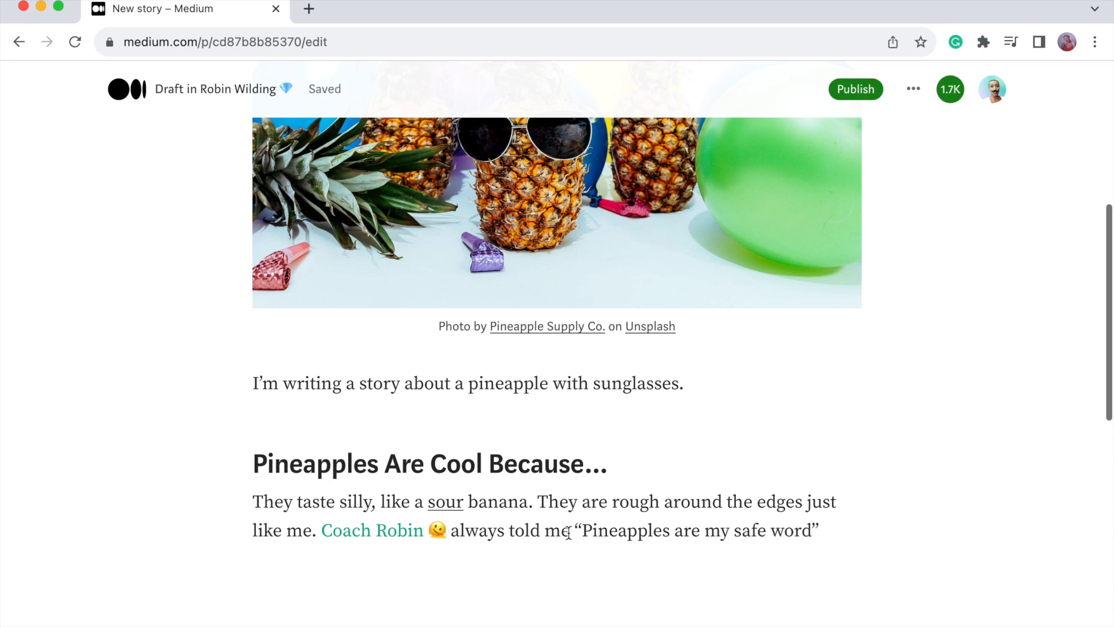
Put 'Pineapples are my safe word' on its own line after 'always told me:' as a blockquote.
click(569, 530)
text(:)
key(Return)
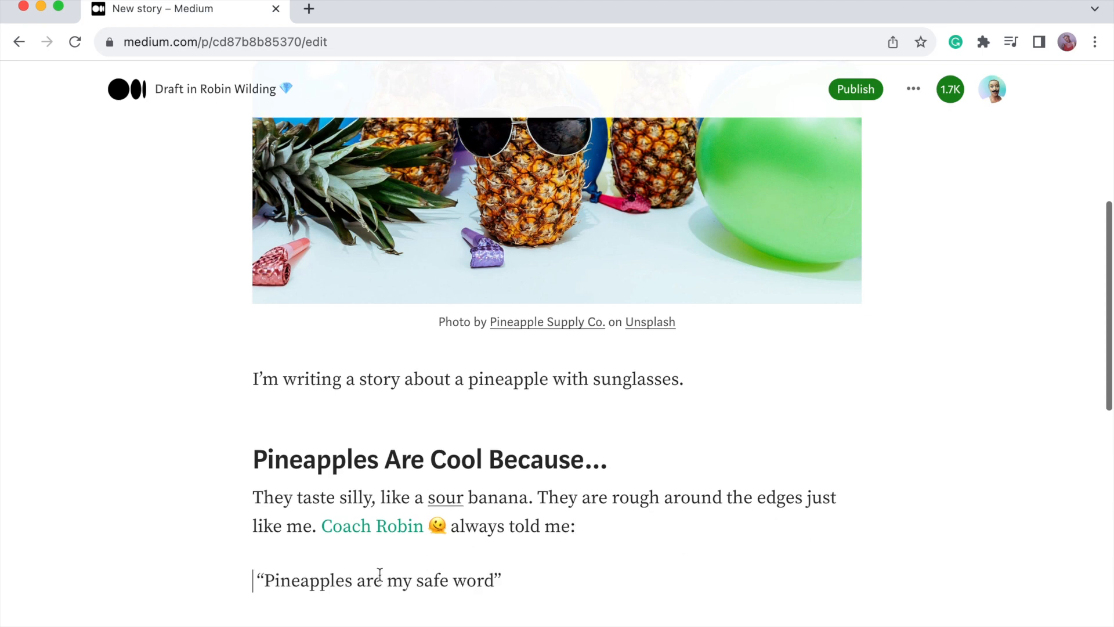
double_click(380, 581)
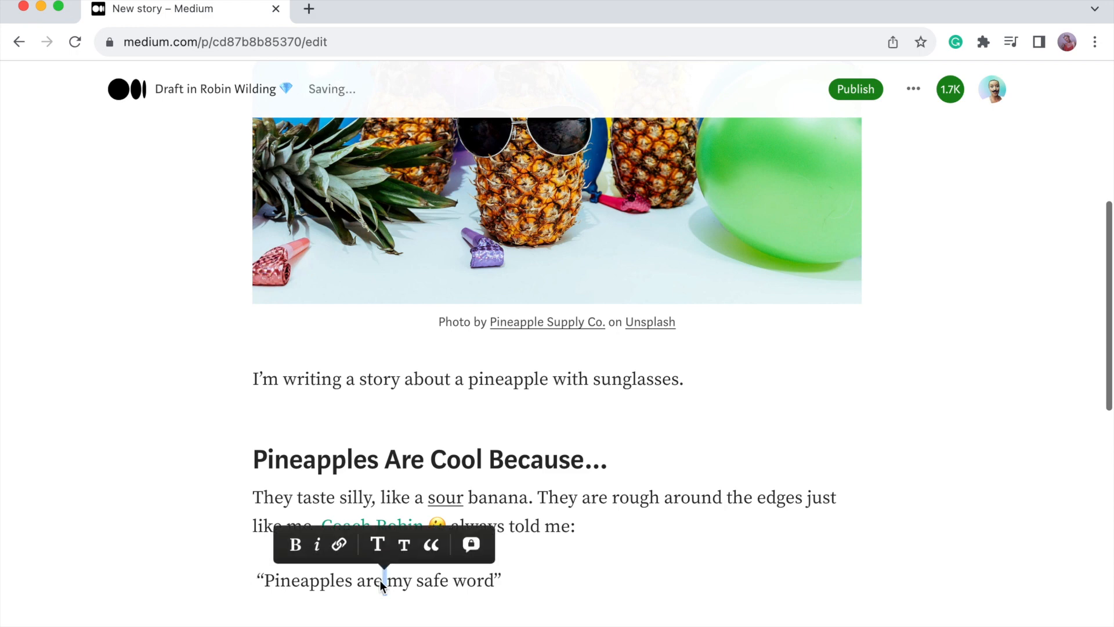
triple_click(396, 583)
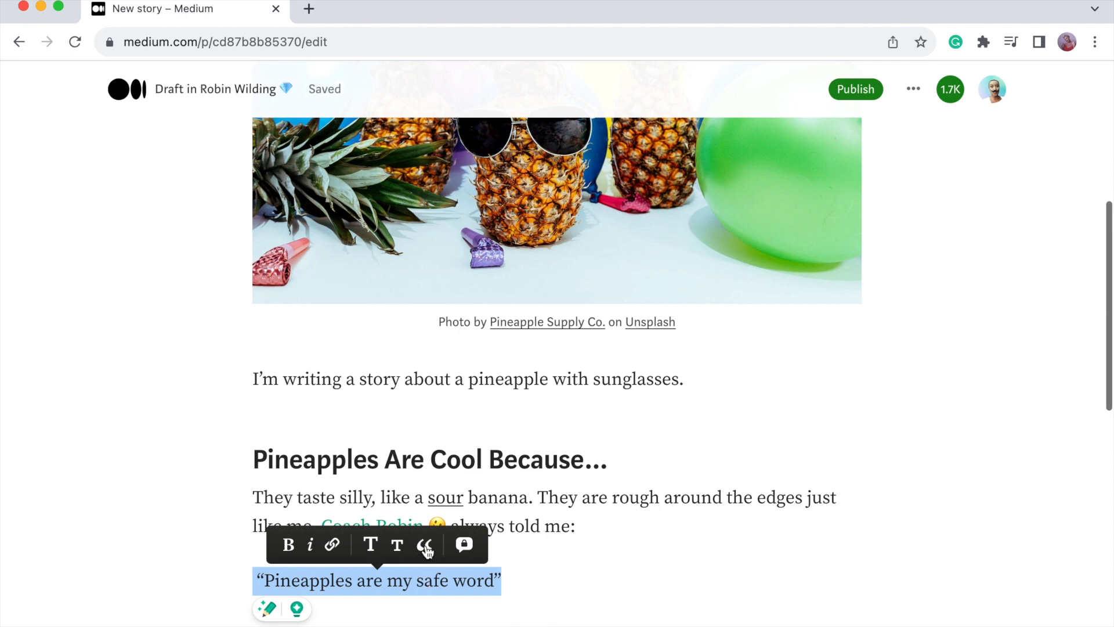
click(425, 546)
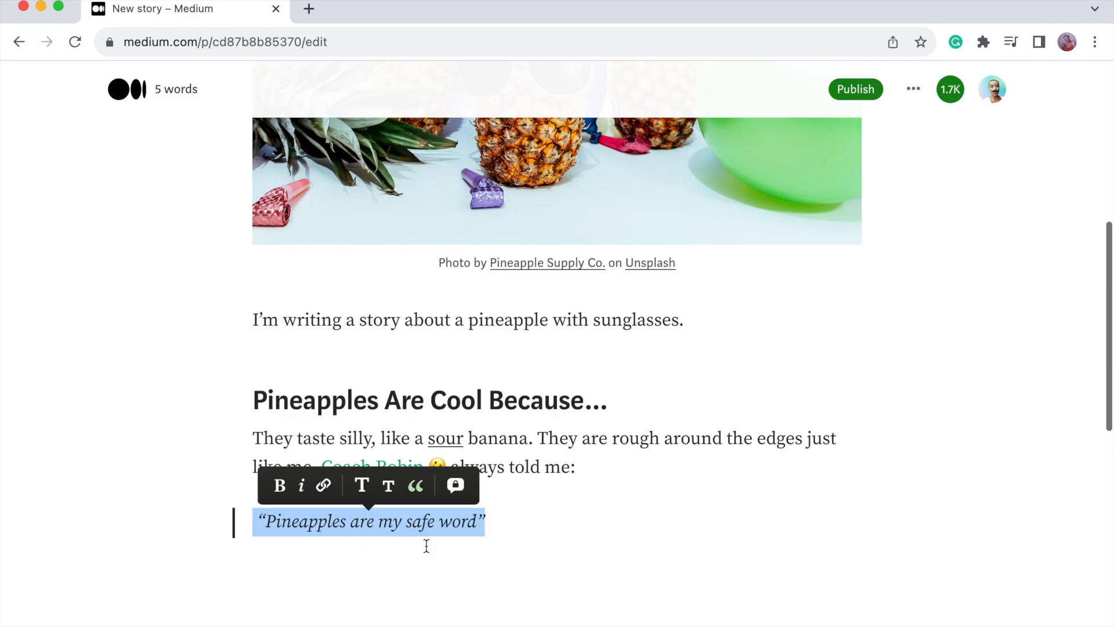
Switch the quote line to the larger indented italic pull-quote style.
click(526, 527)
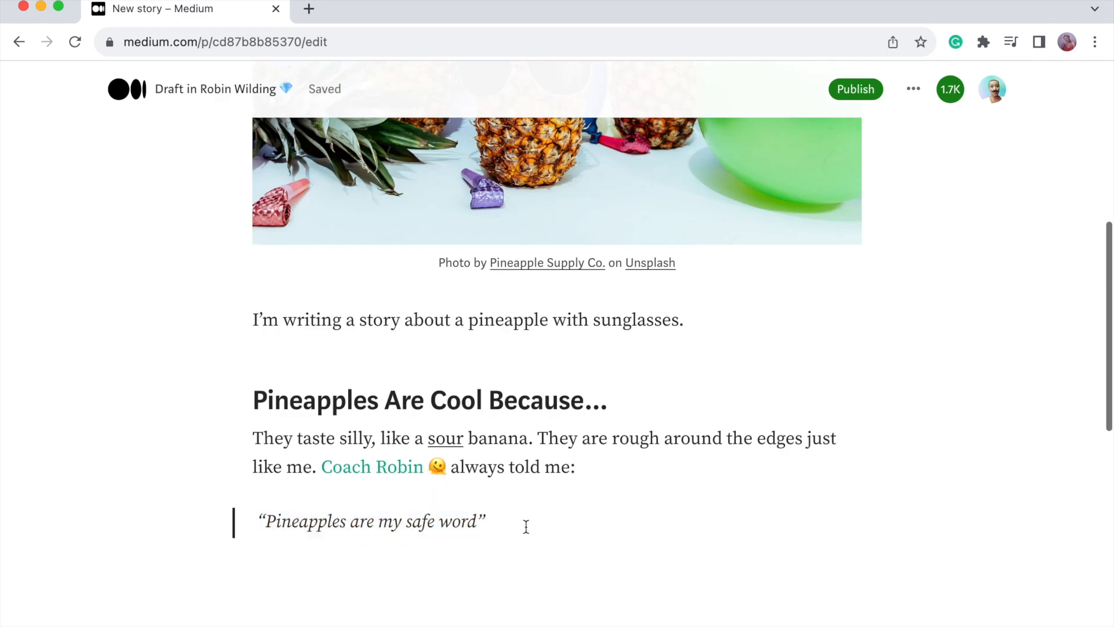
drag(525, 526, 211, 518)
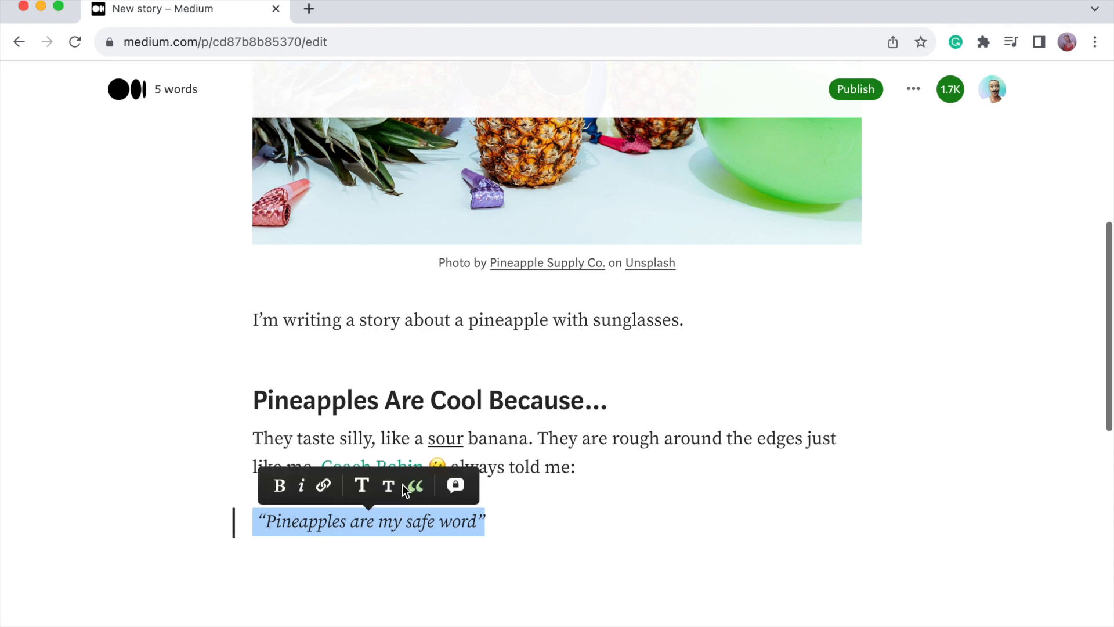
click(403, 487)
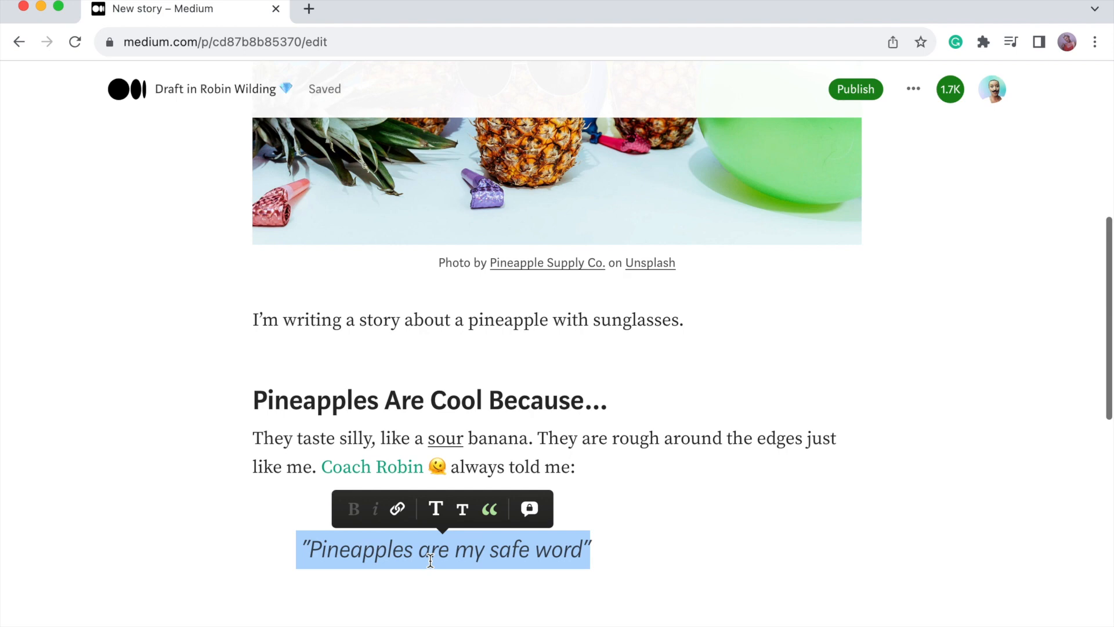
key(super+z)
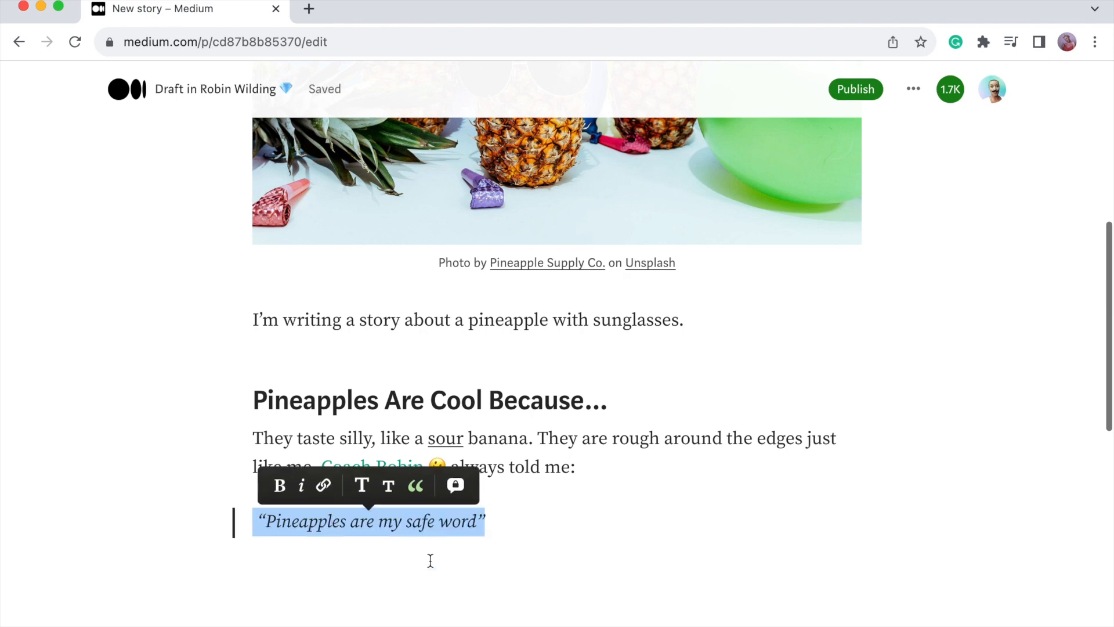
key(super+z)
key(super+shift+z)
key(super+z)
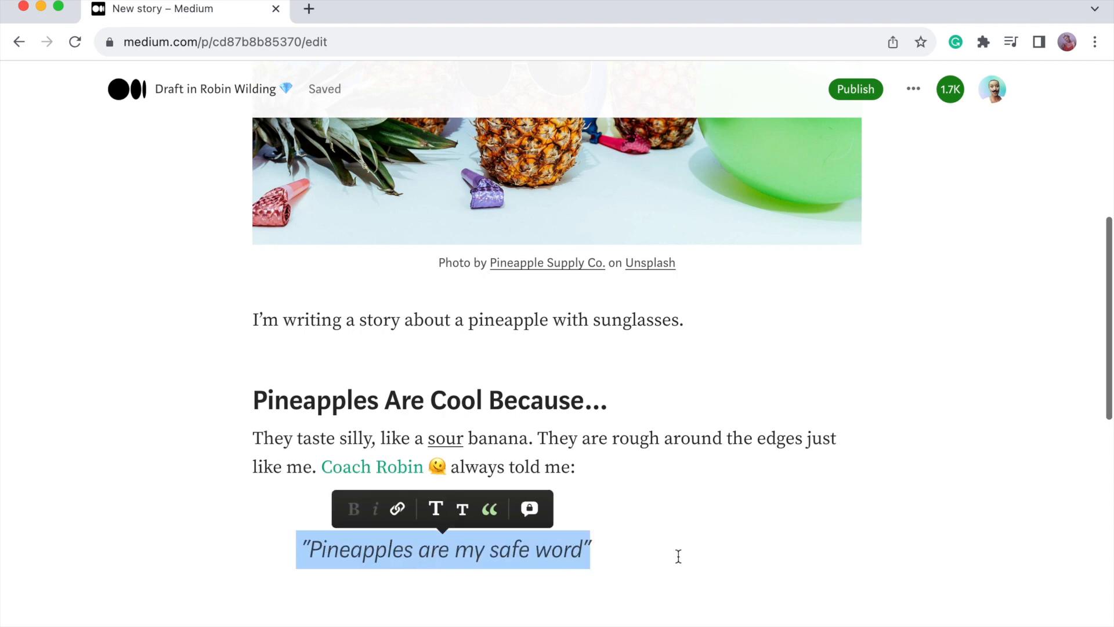
click(652, 537)
Under 'Bananas Suck Because...', start a bullet list with 'they're yellow' and 'they go bad quickly'.
scroll(651, 538, down, 2)
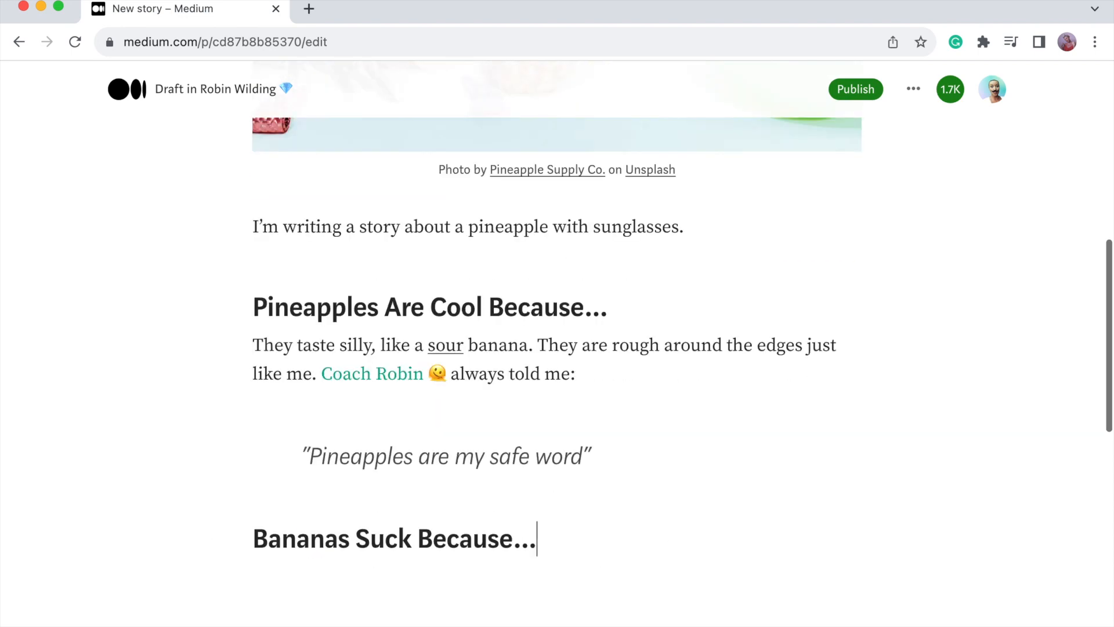
key(Return)
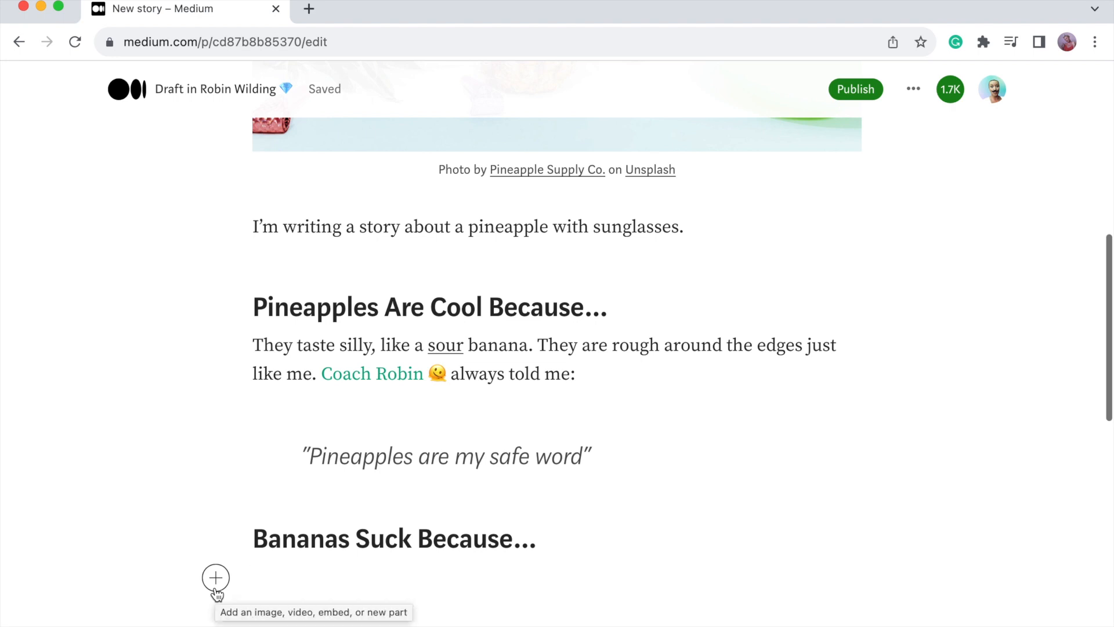
text(*)
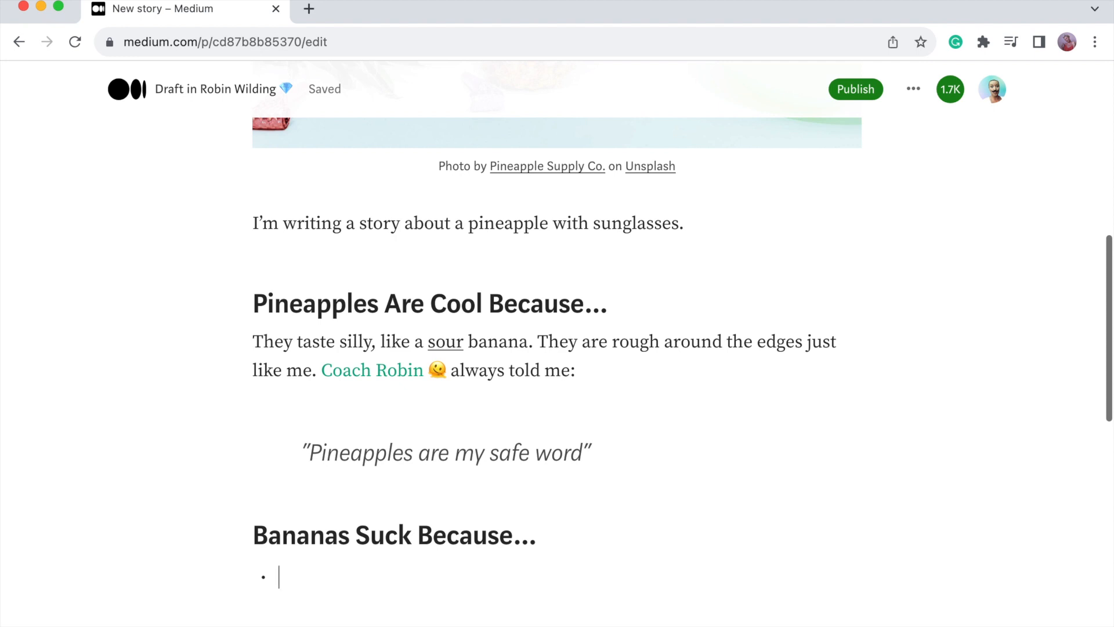
text(they're yellow)
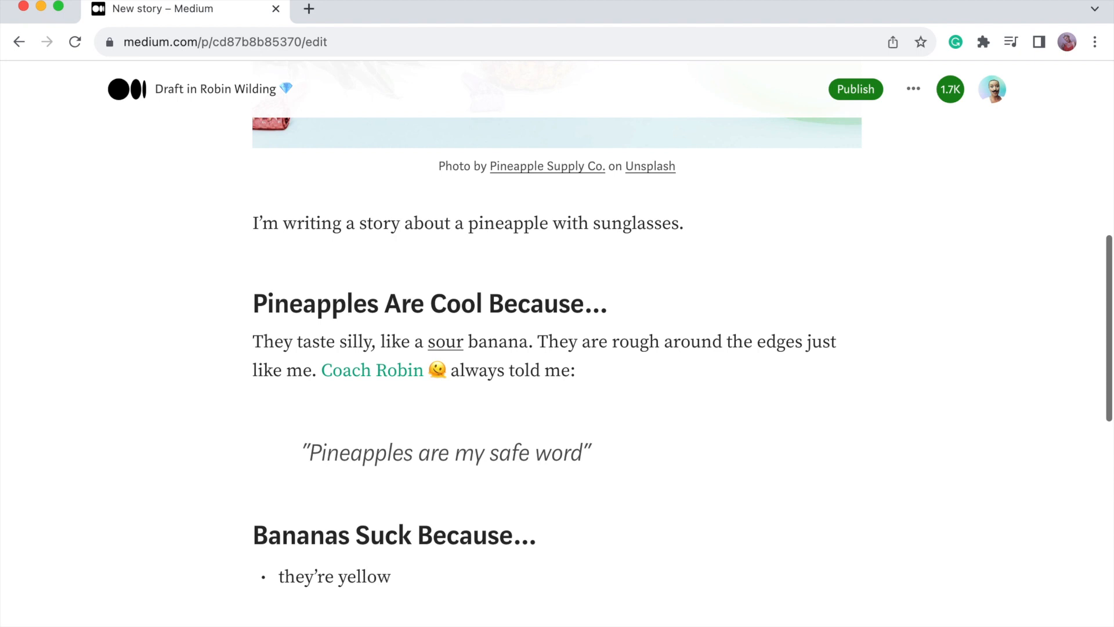
key(Return)
text(they go bad quickly)
key(Return)
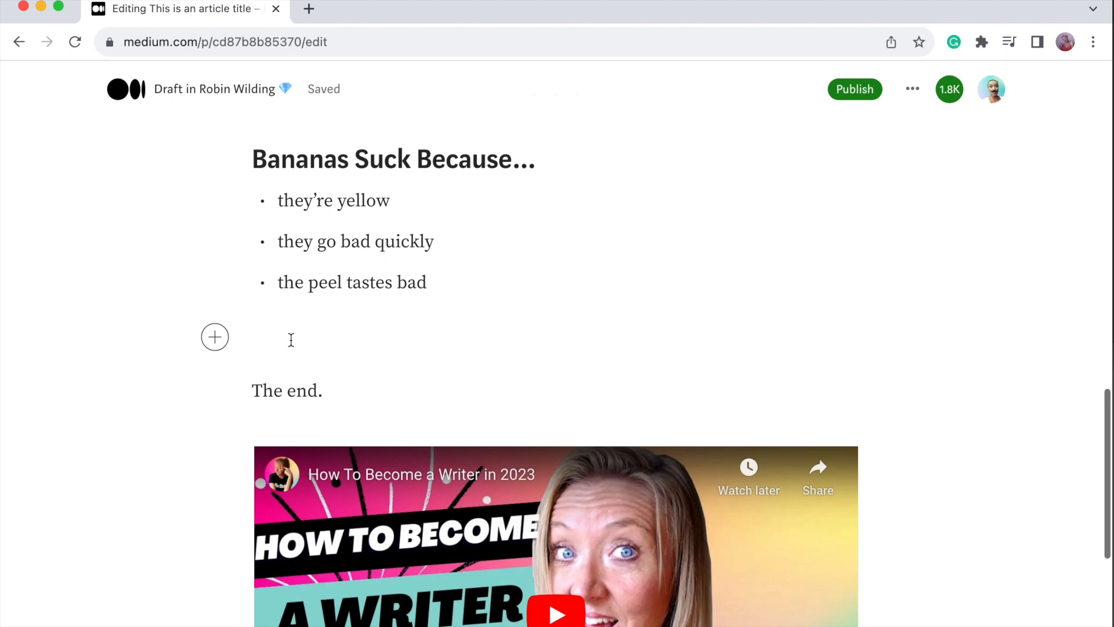
text(1. they’re yellow)
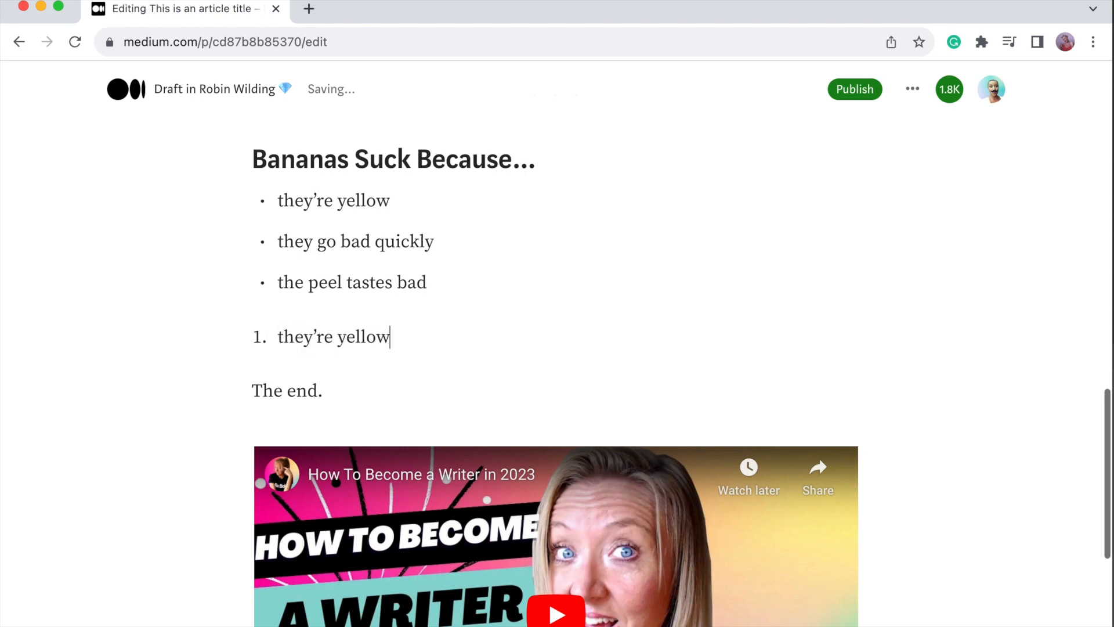
key(Return)
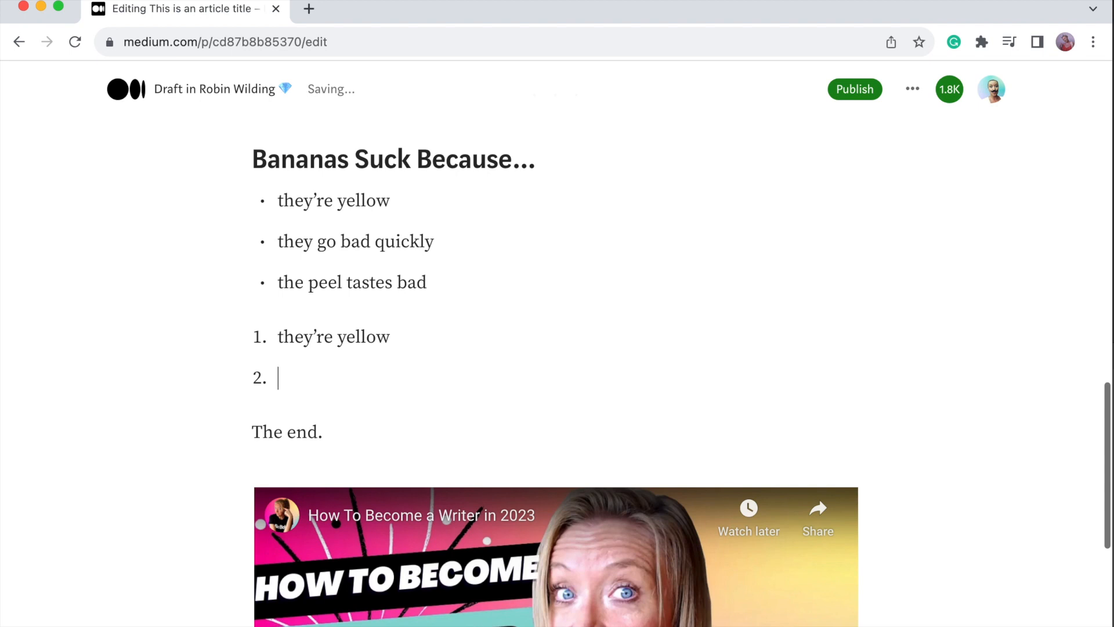
text(they go bad quickly)
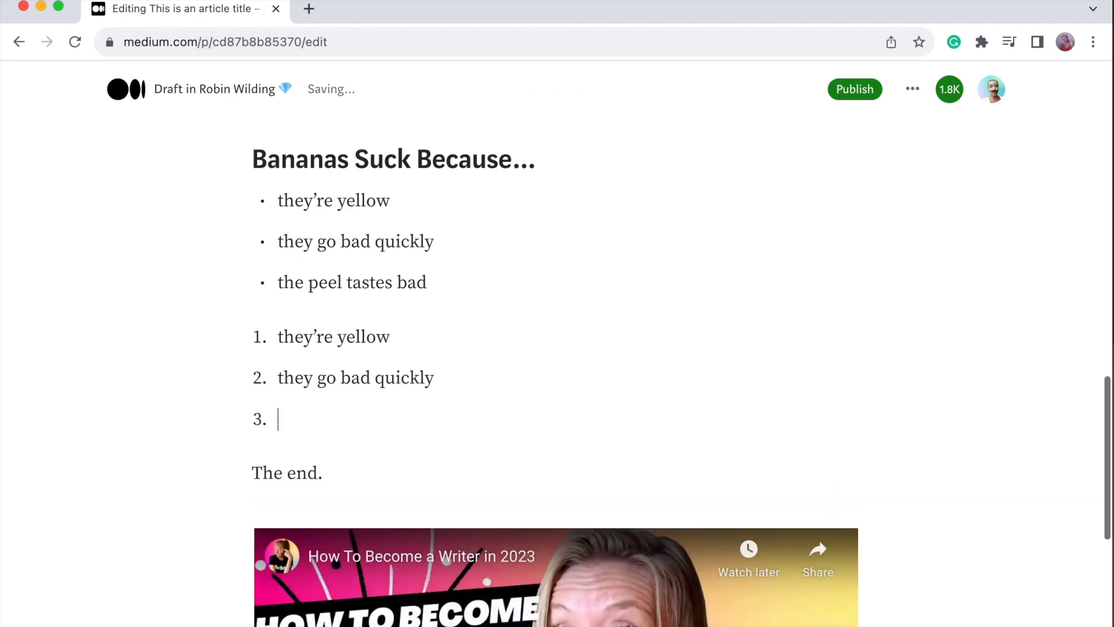
shift+click(202, 336)
key(BackSpace)
key(BackSpace)
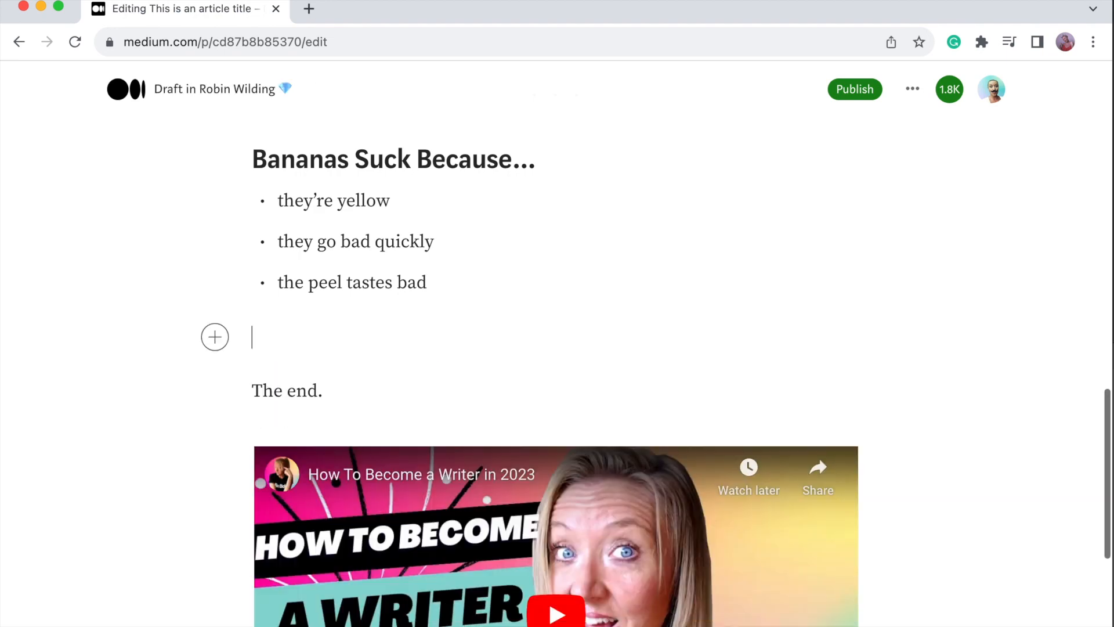
key(BackSpace)
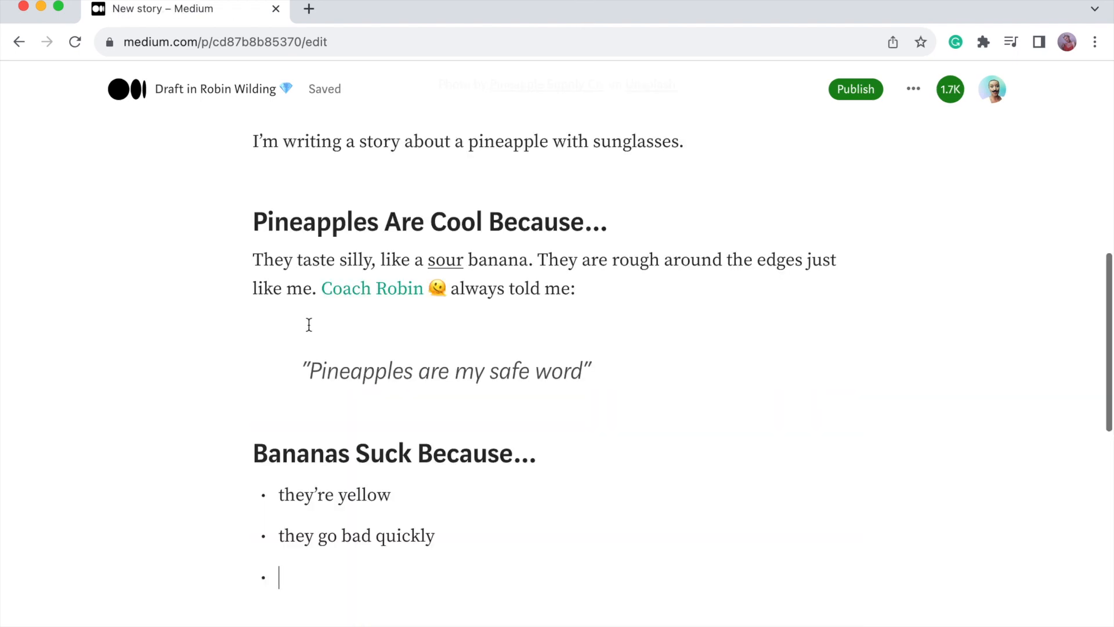
drag(264, 261, 240, 261)
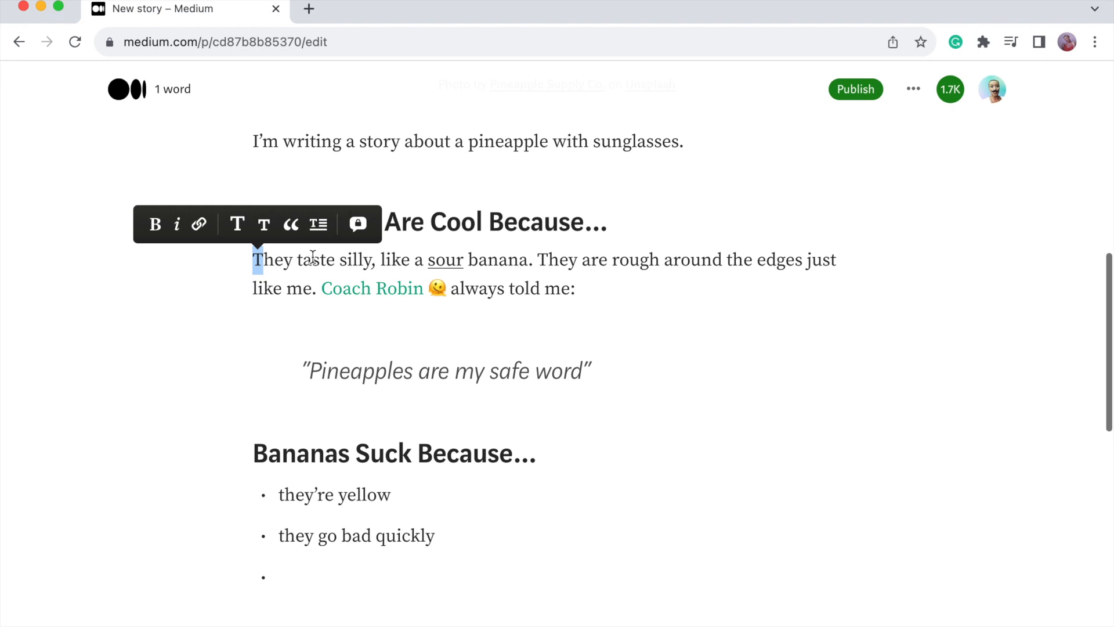
click(318, 226)
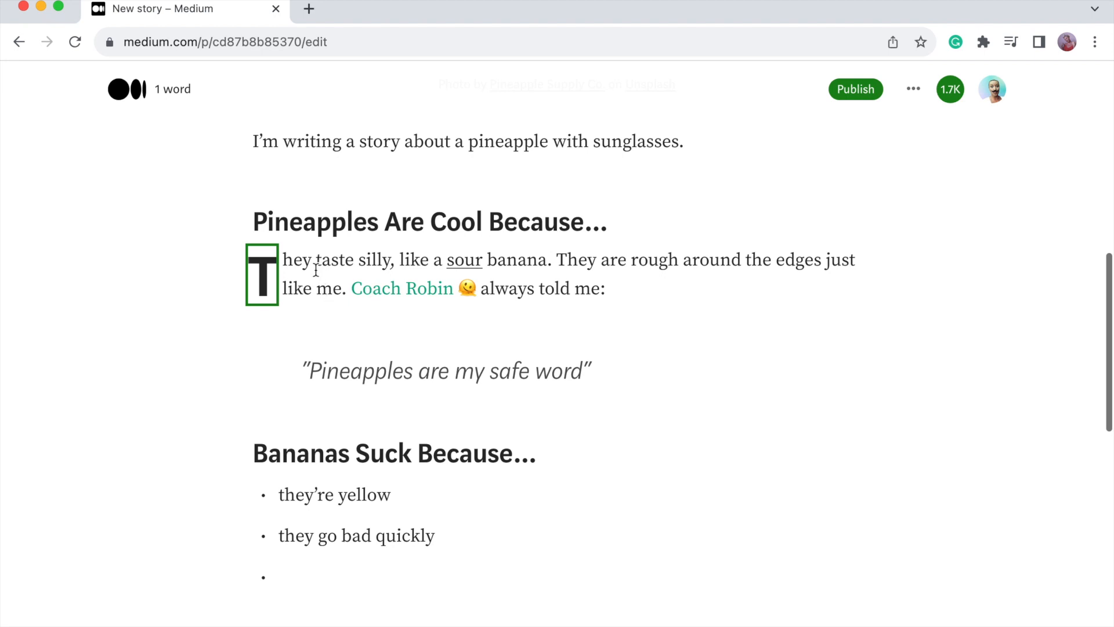
click(317, 269)
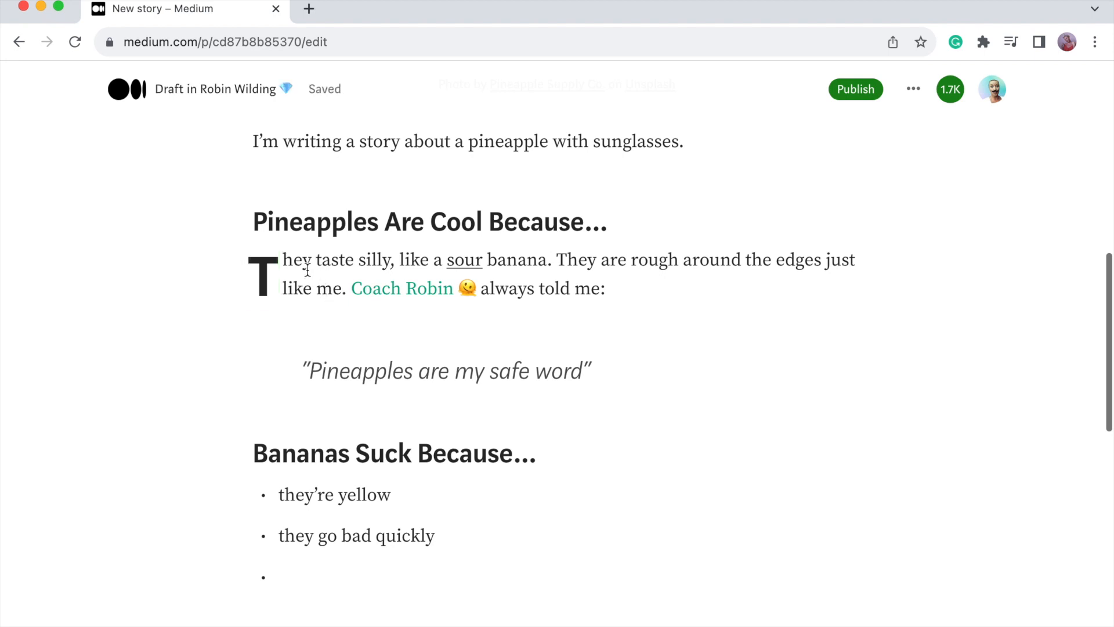
click(268, 267)
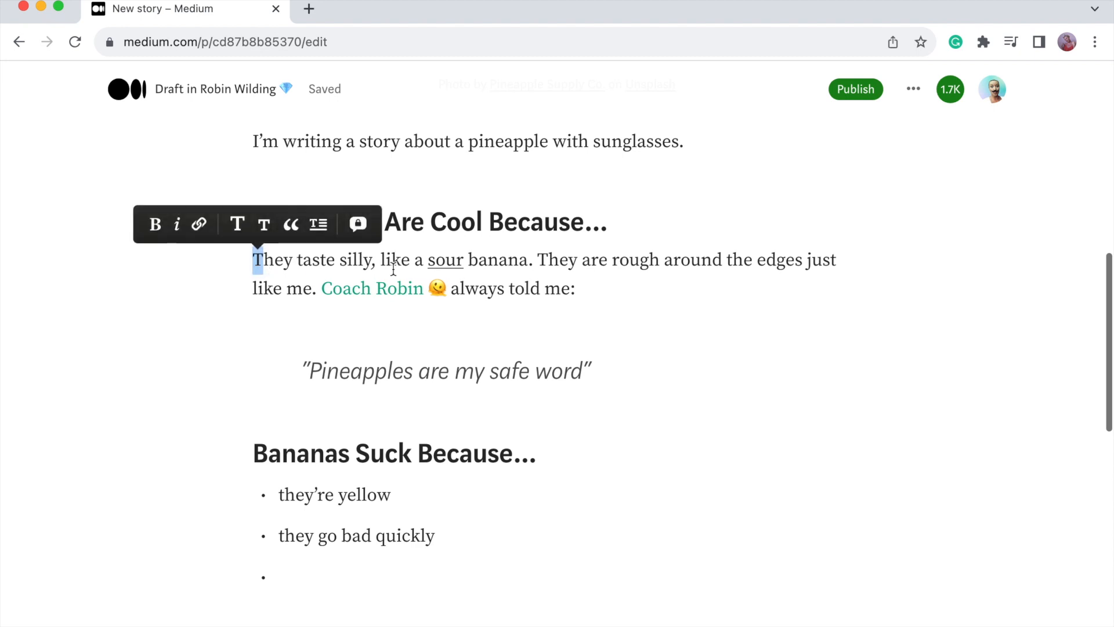
click(645, 280)
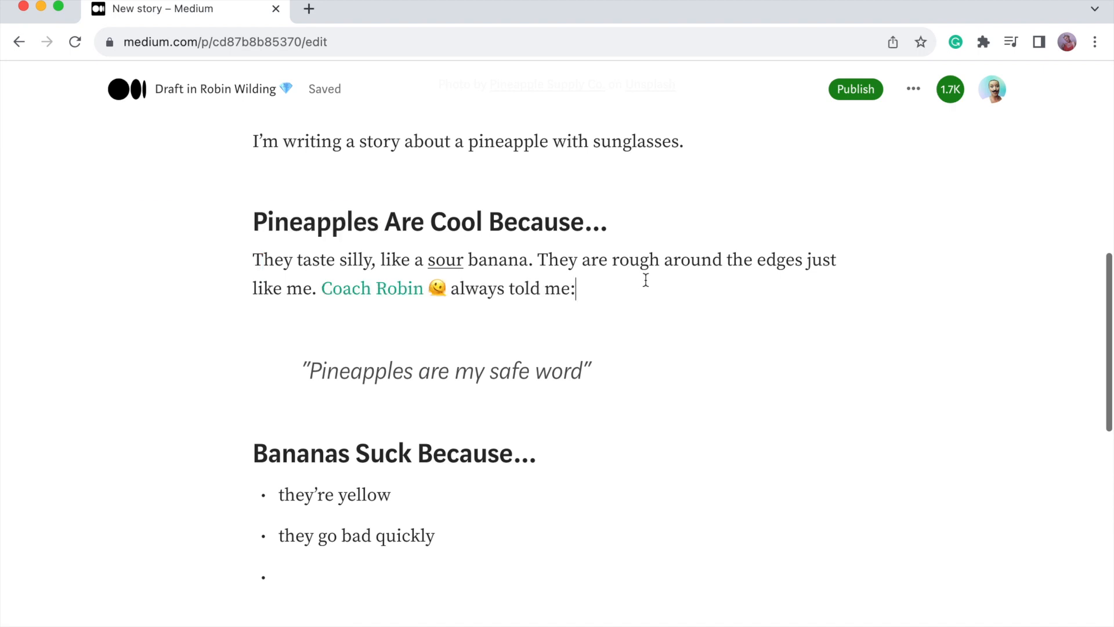
scroll(357, 412, up, 1)
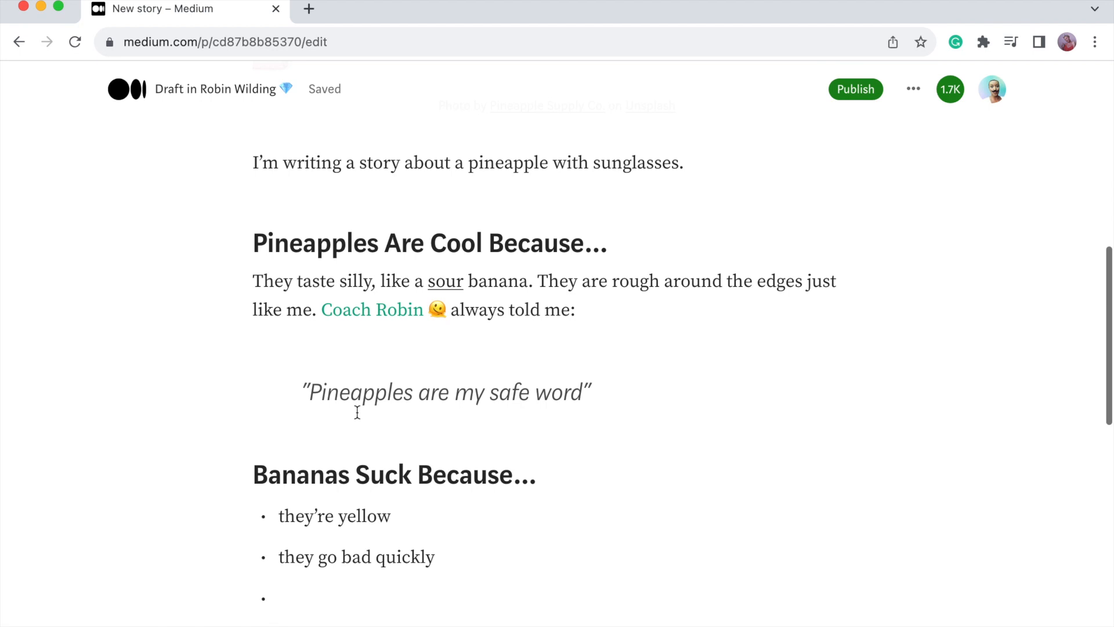
key(super+a)
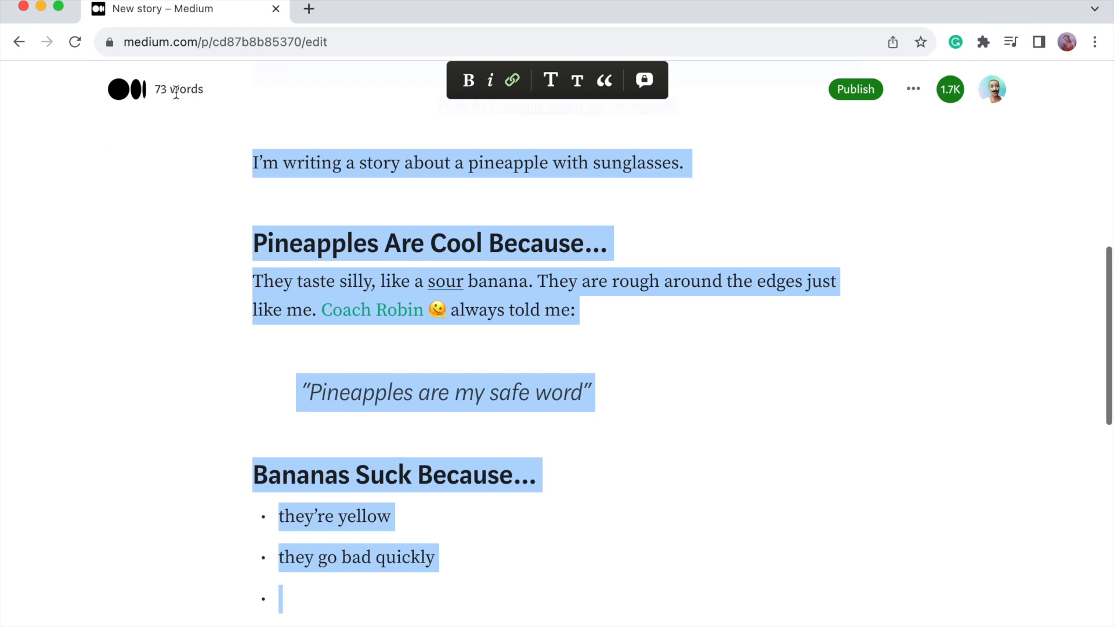
click(436, 548)
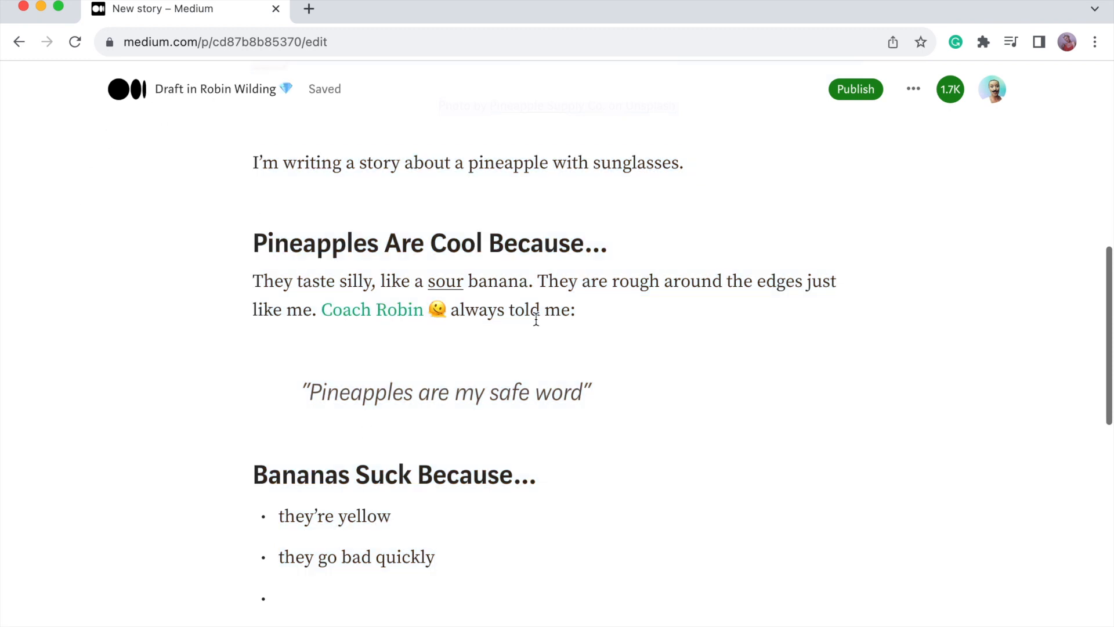
click(620, 313)
drag(619, 313, 247, 275)
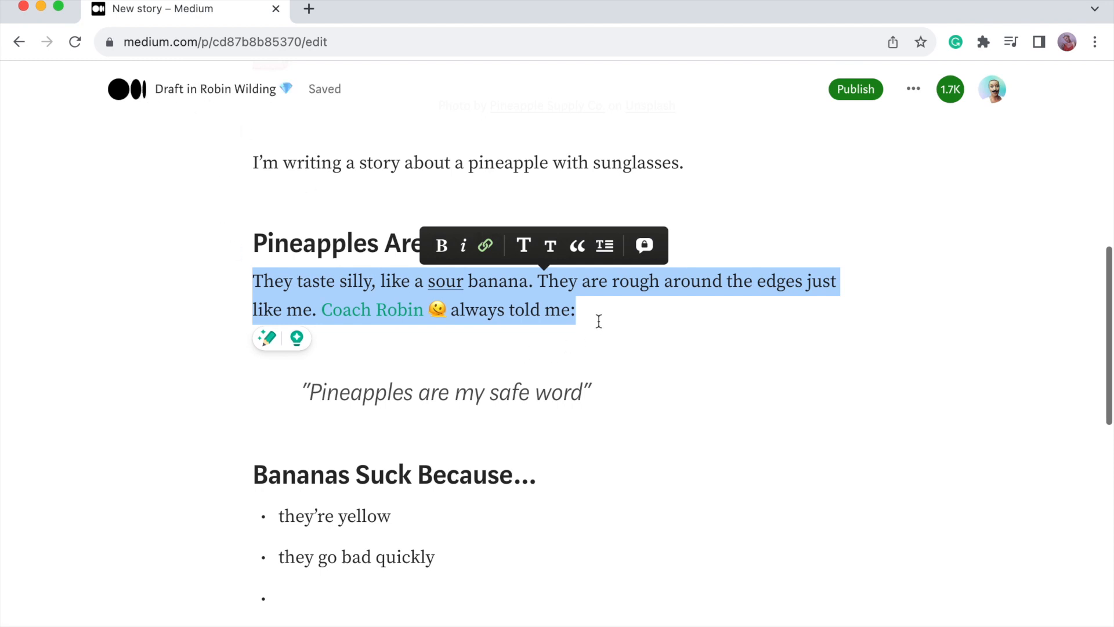
Insert a code block below the list and browse its language dropdown.
click(599, 321)
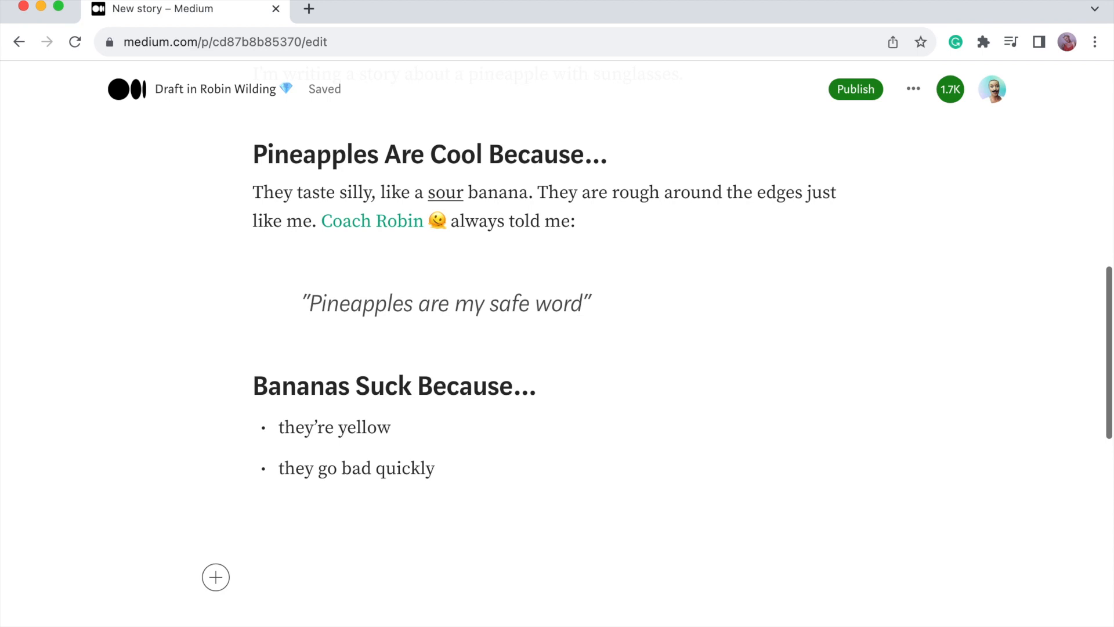
click(216, 577)
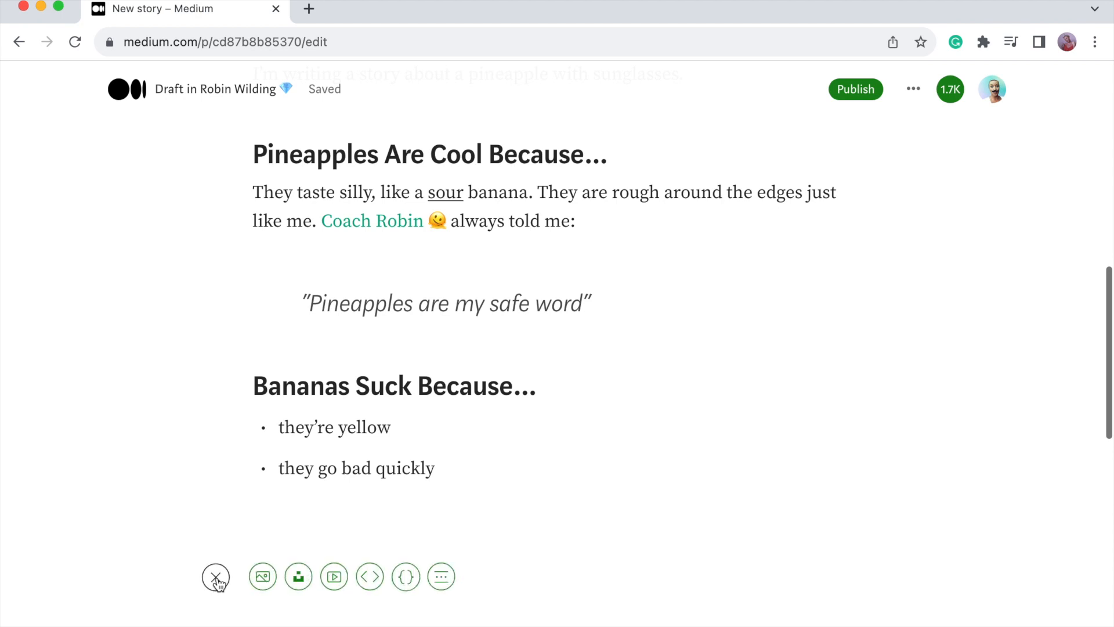
click(409, 582)
click(324, 535)
scroll(344, 219, down, 5)
scroll(344, 219, down, 6)
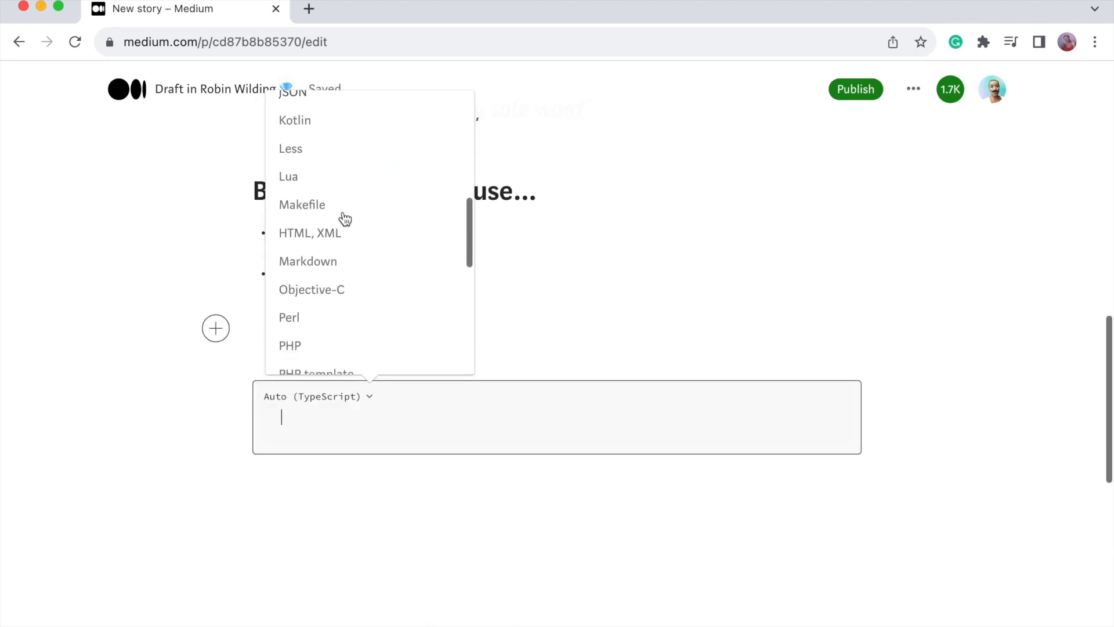
scroll(344, 218, down, 2)
scroll(344, 218, up, 6)
scroll(344, 219, up, 6)
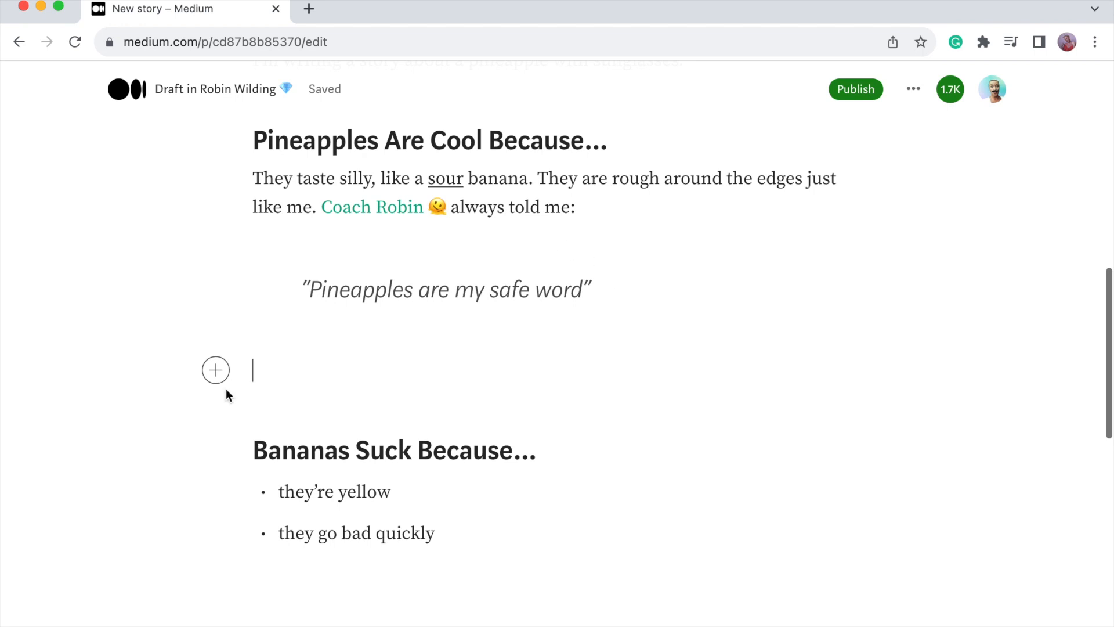
Insert a section divider after the pull quote and accept the intro paragraph's missing-space fix.
click(214, 371)
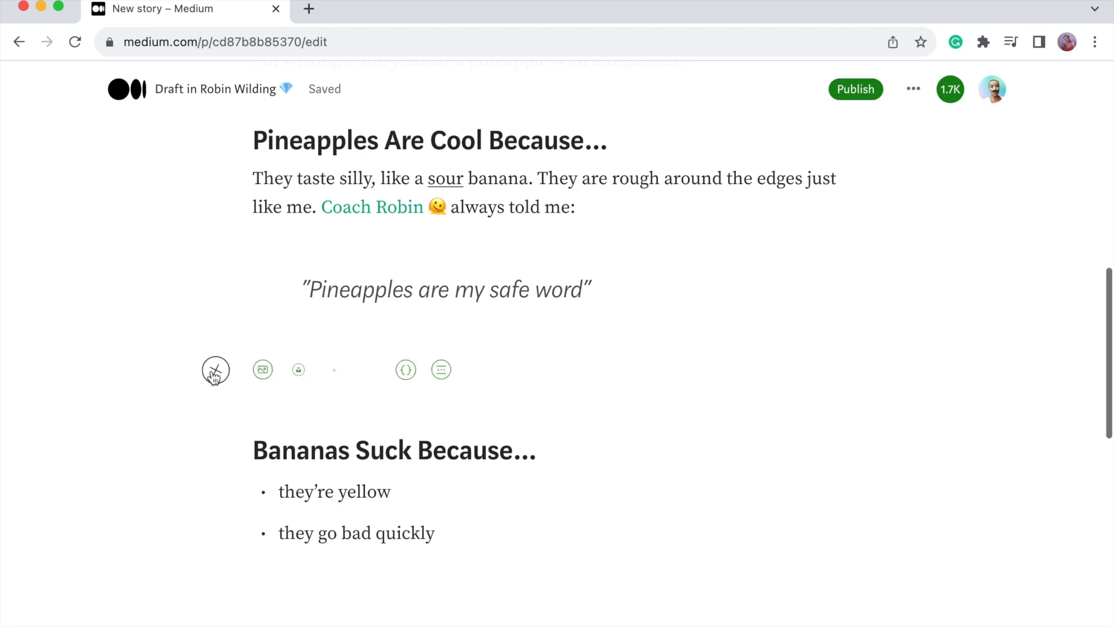
click(442, 371)
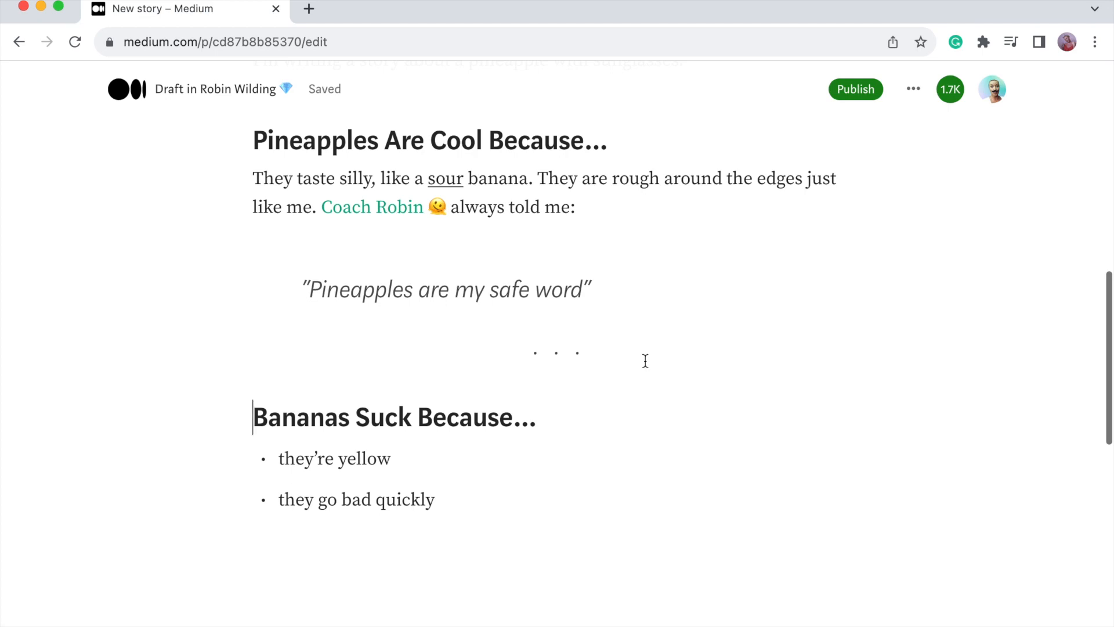
scroll(645, 360, up, 6)
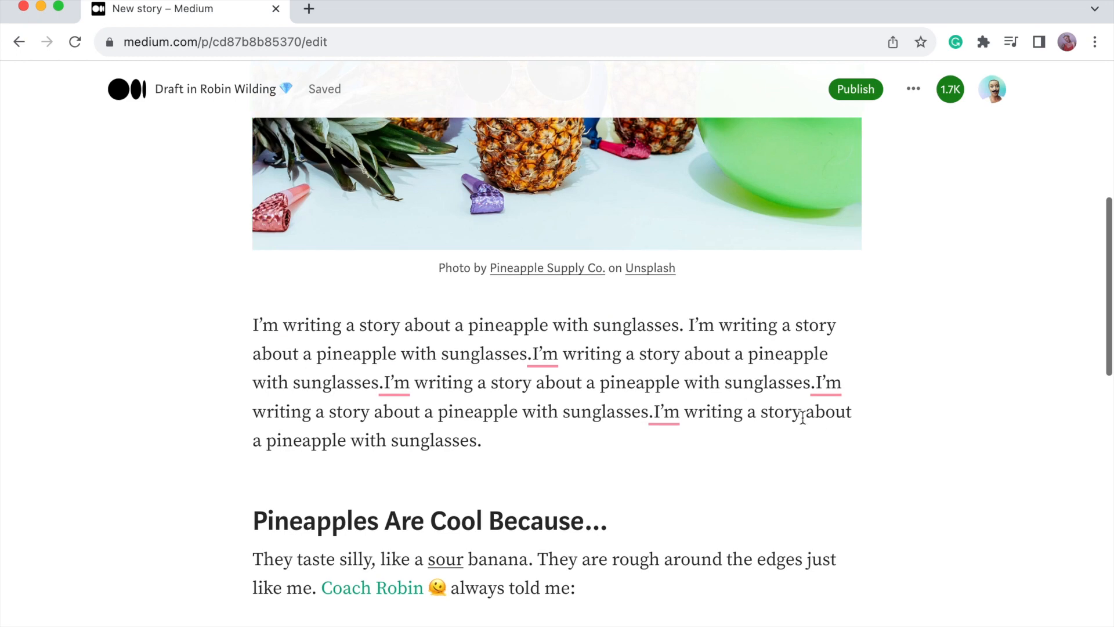
click(388, 386)
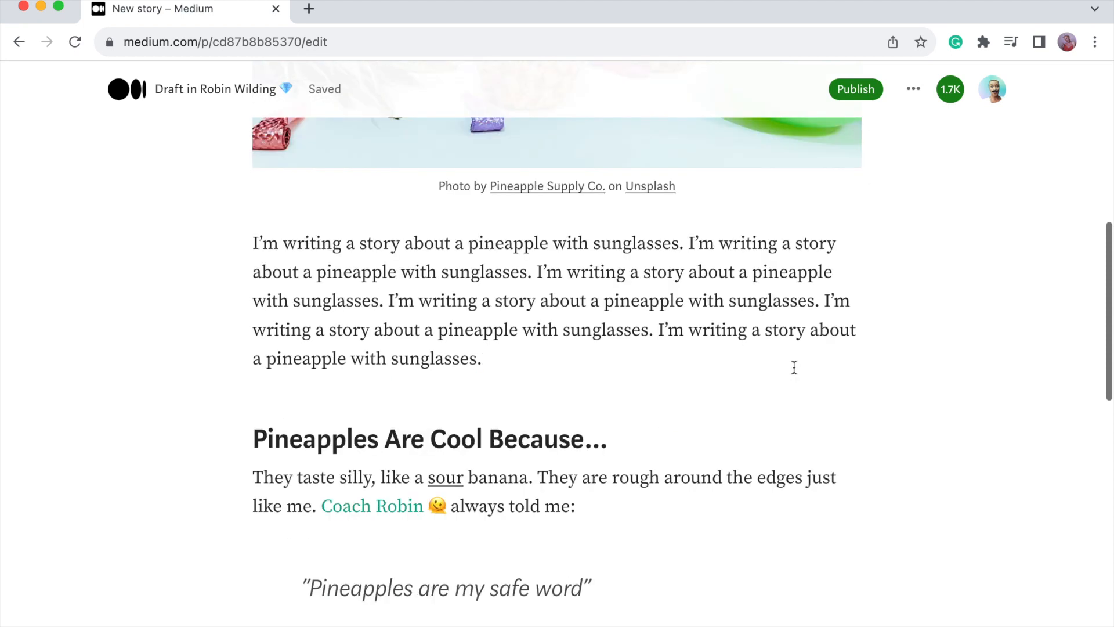
scroll(876, 285, up, 4)
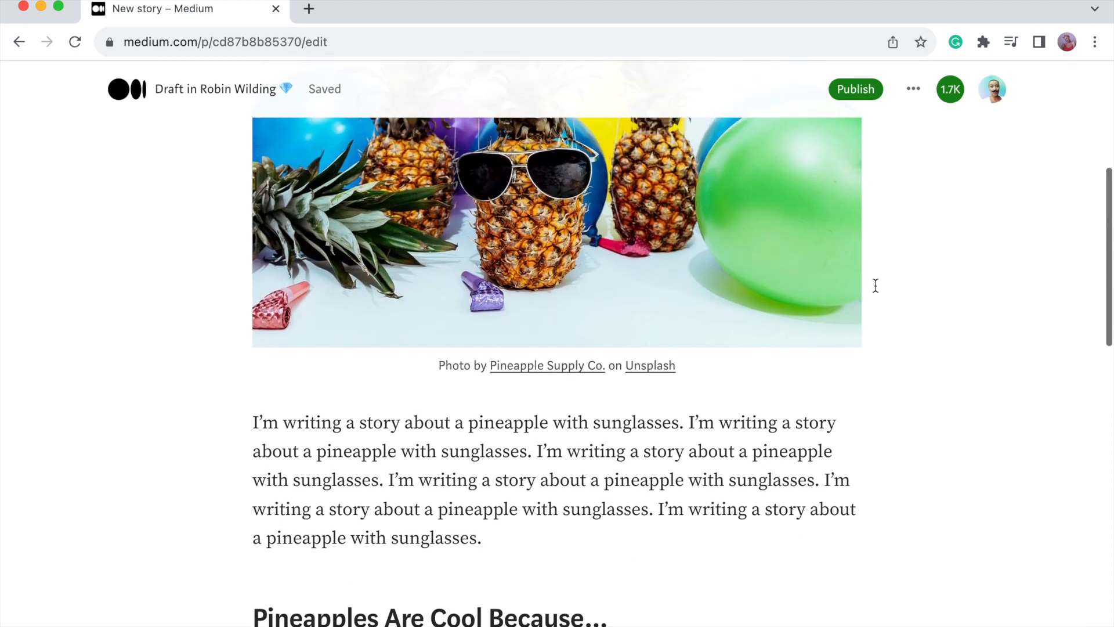
scroll(875, 285, up, 4)
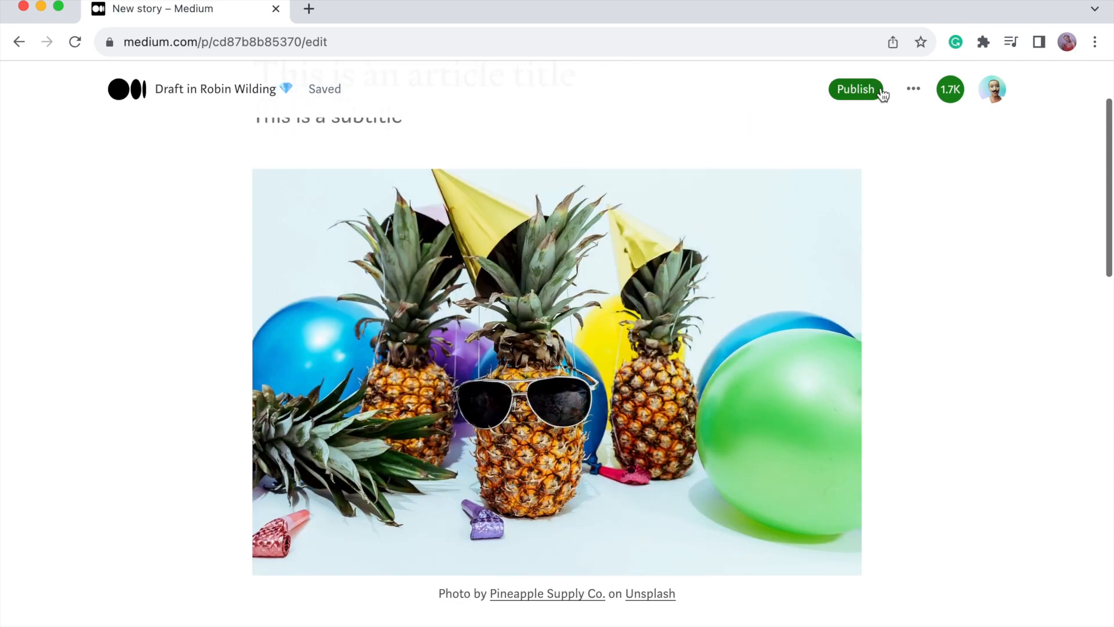
In the story's topic settings, add 'pineapples' as the first topic.
click(913, 91)
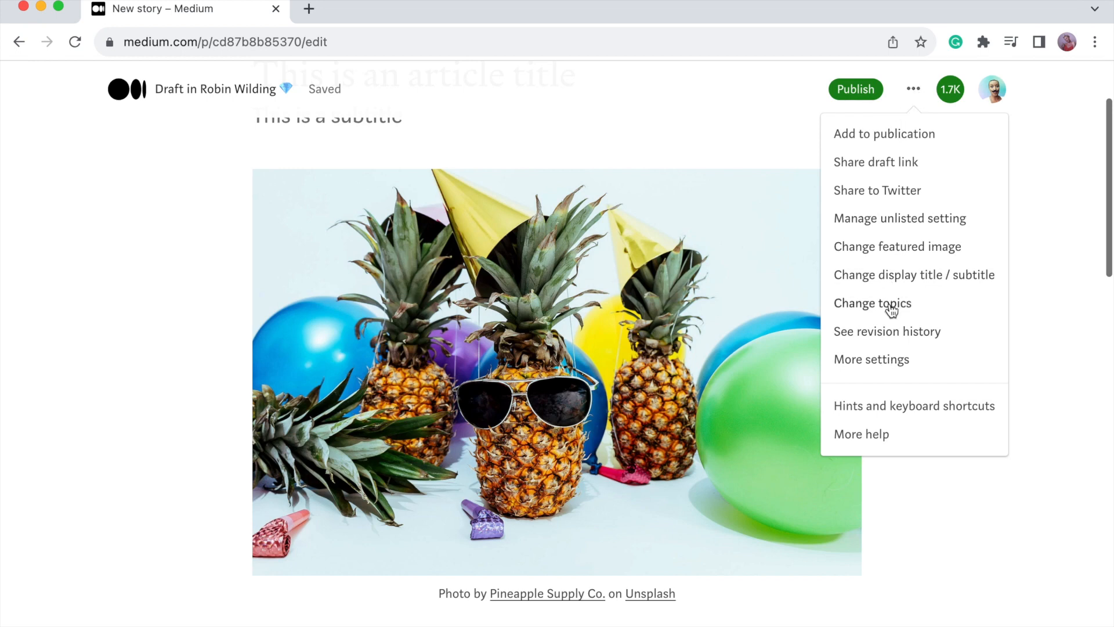
click(872, 306)
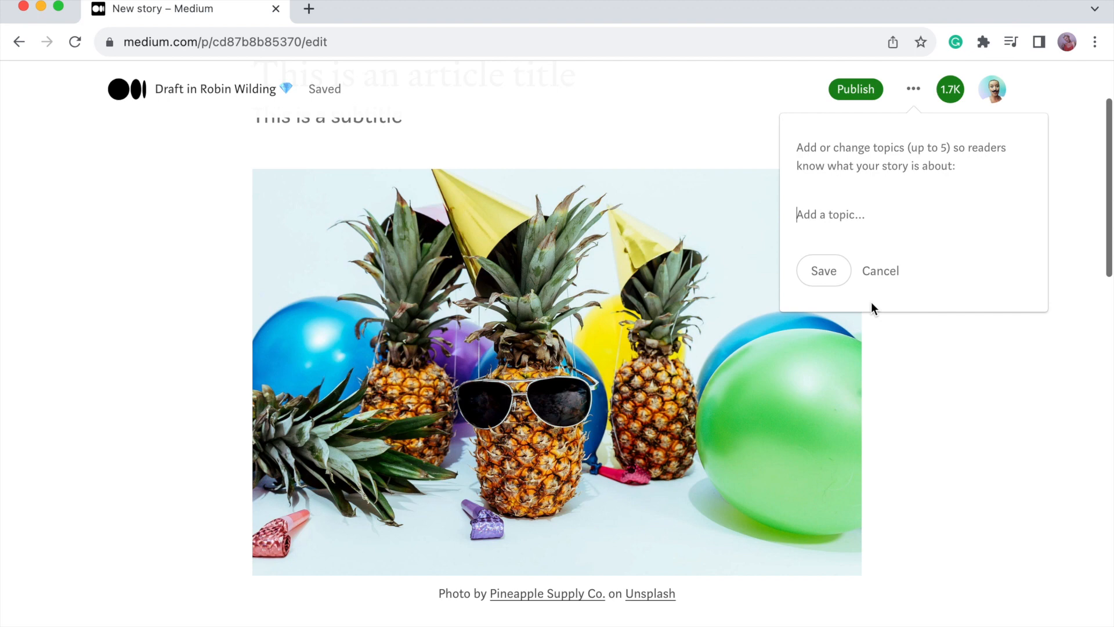
text(pinesap)
key(BackSpace)
key(BackSpace)
key(BackSpace)
text(appl)
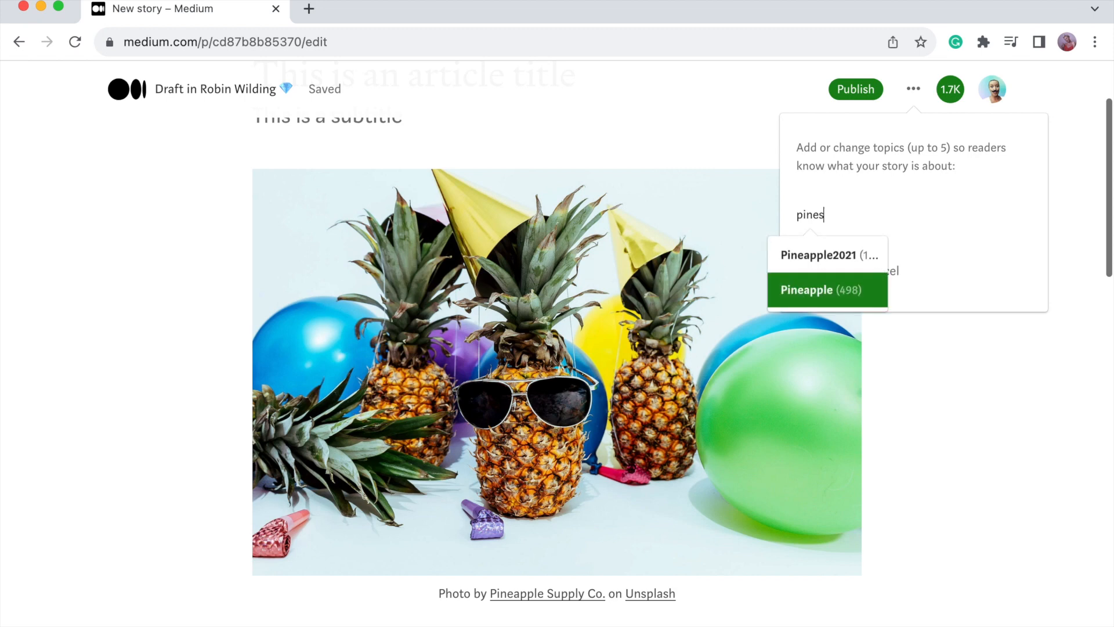
text(es)
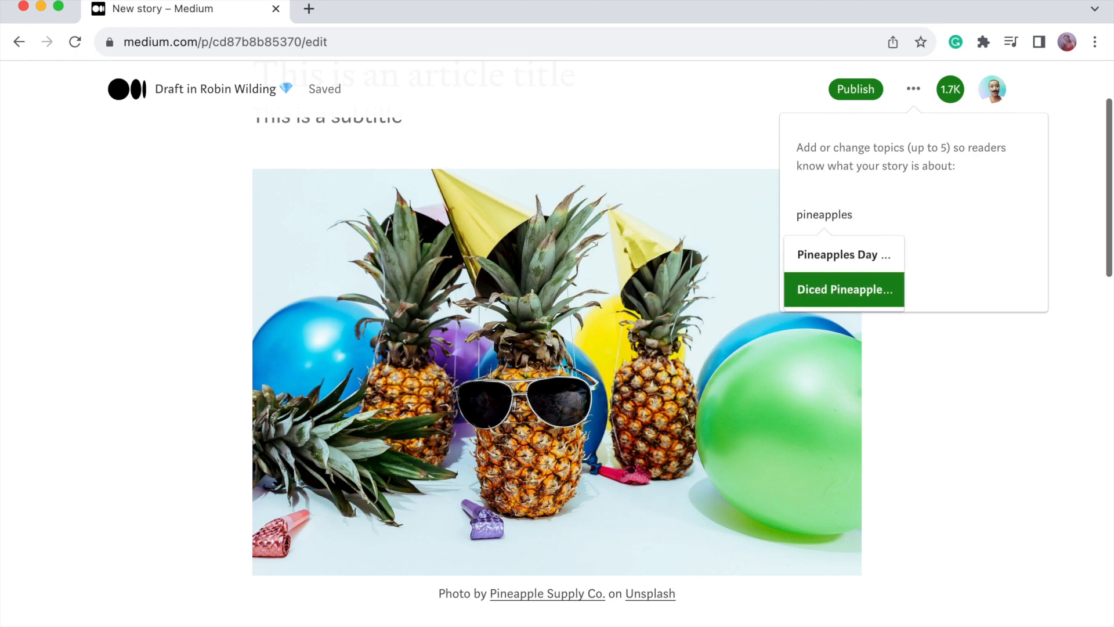
key(Return)
Add the topics Fruits, Healthy Eating, Humor and Banana, then save all five.
text(fruit)
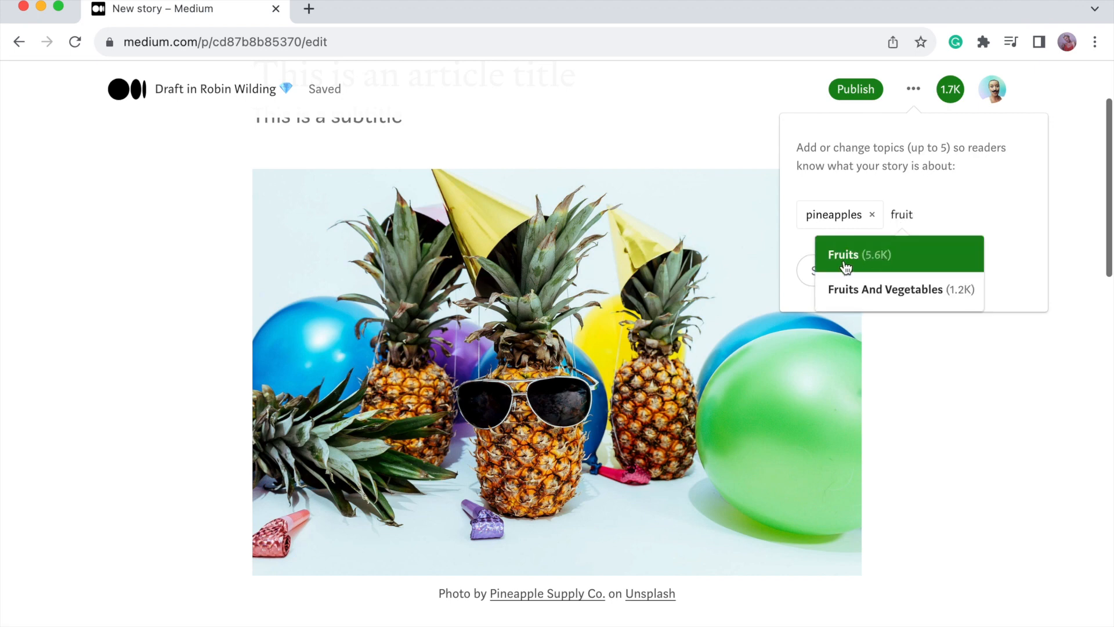
click(845, 267)
text(healthy eating)
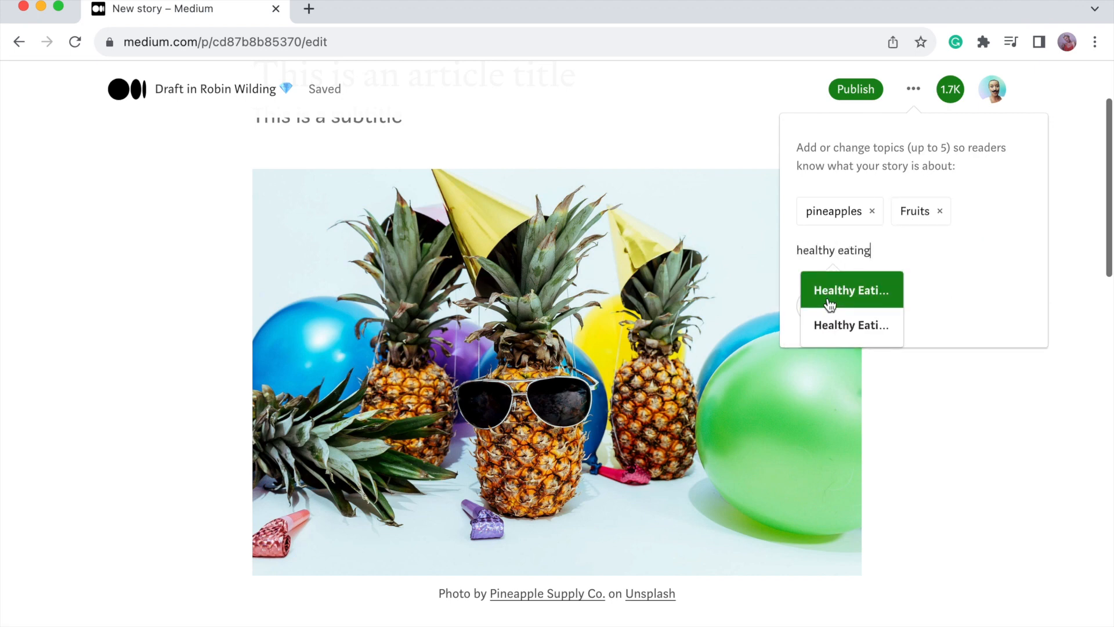
click(829, 305)
text(humor)
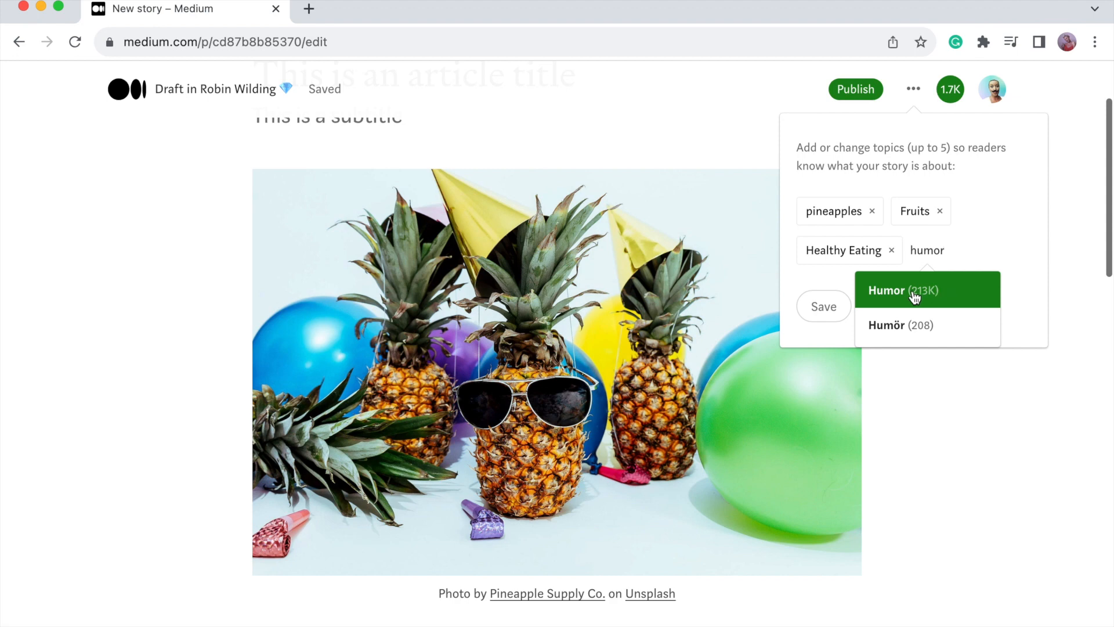
click(915, 297)
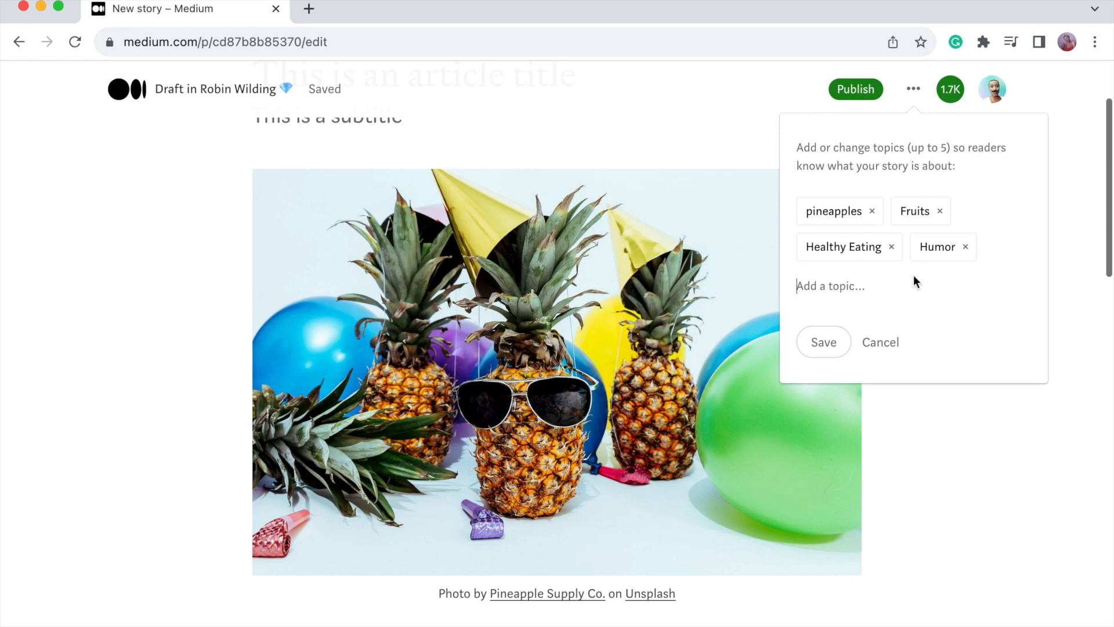
text(bana)
click(836, 363)
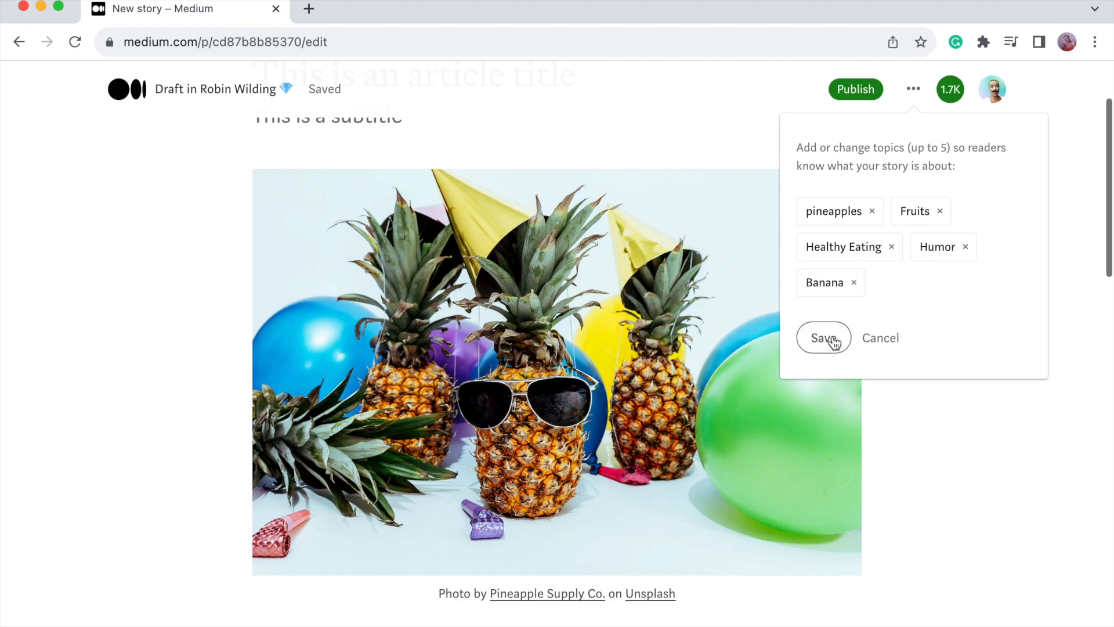
click(833, 343)
click(914, 90)
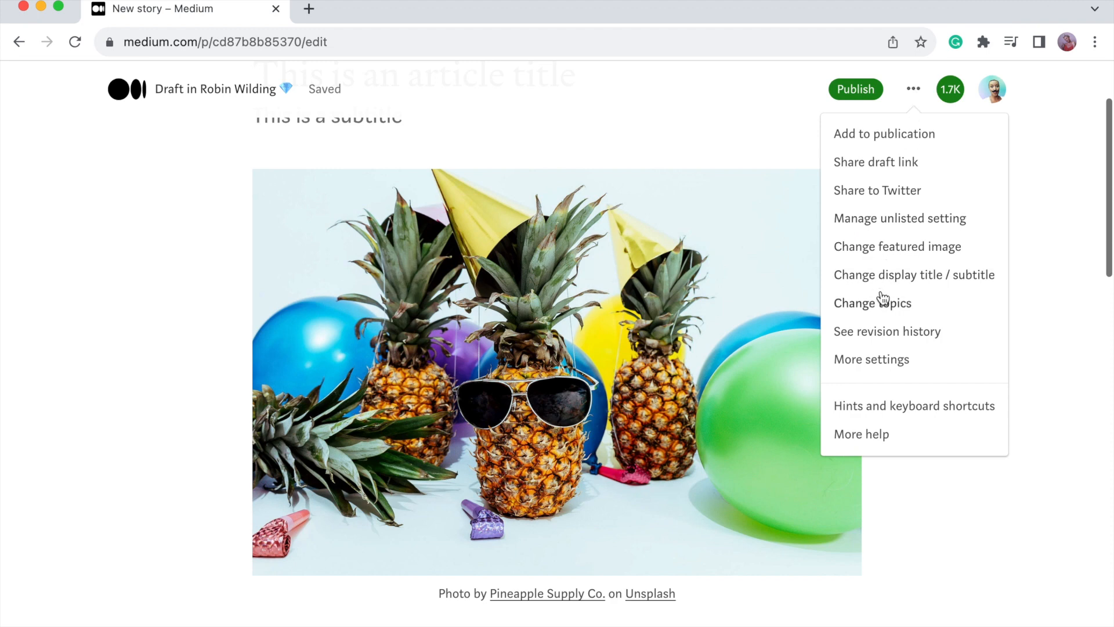
Make the pineapple photo the featured image and bring up the publication choices.
click(891, 254)
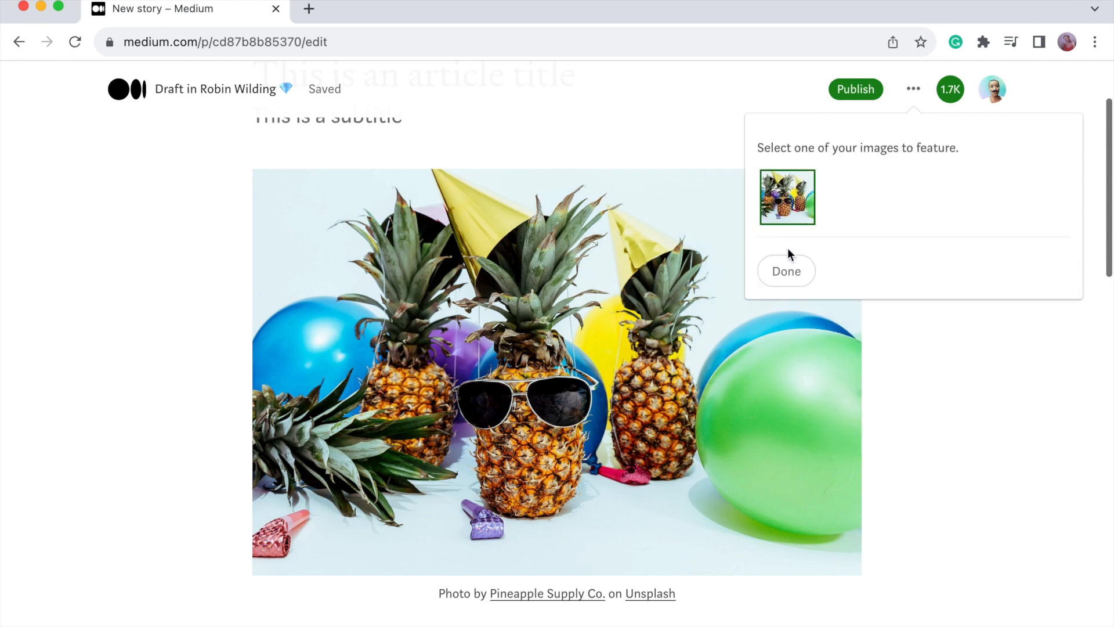
click(787, 274)
click(913, 89)
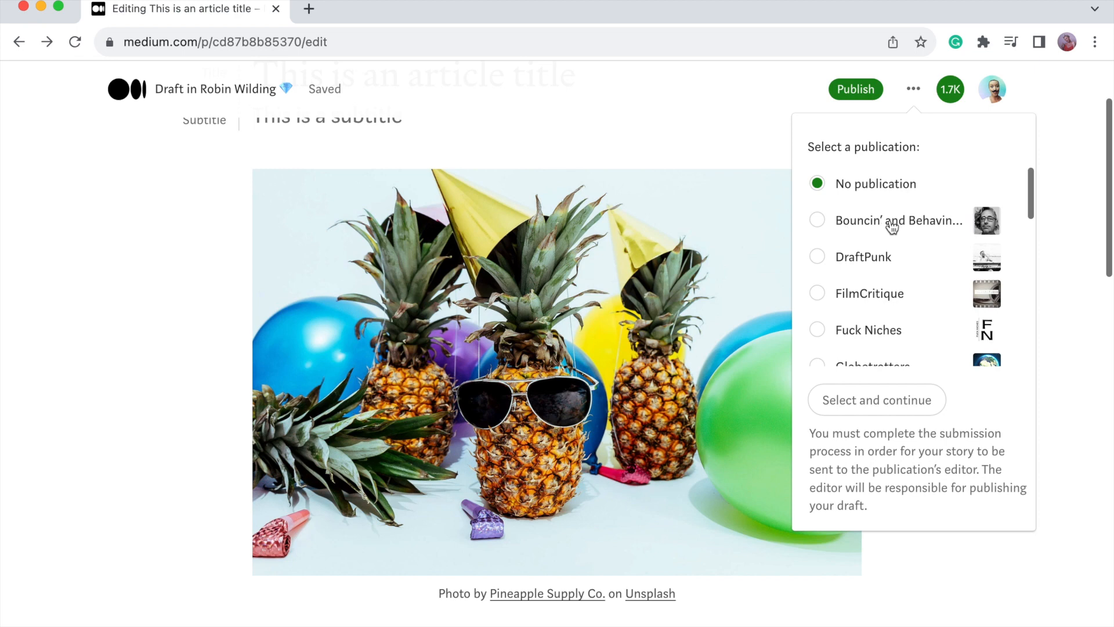
Assign the draft to Bouncin' and Behavin' Blogs, then switch it back to No publication.
click(818, 222)
click(853, 400)
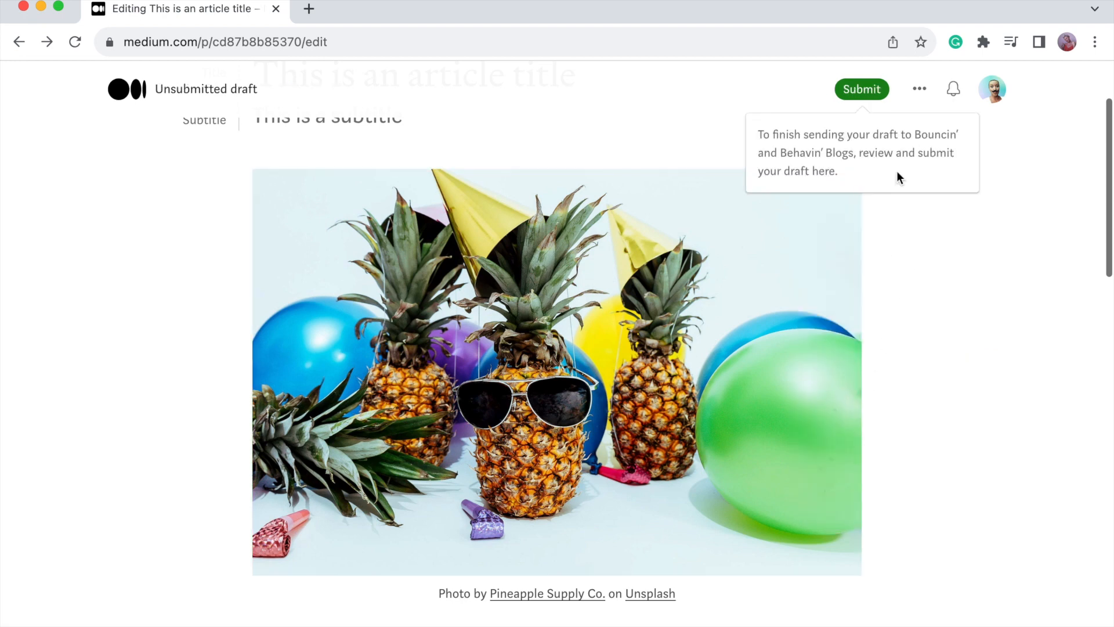
click(920, 89)
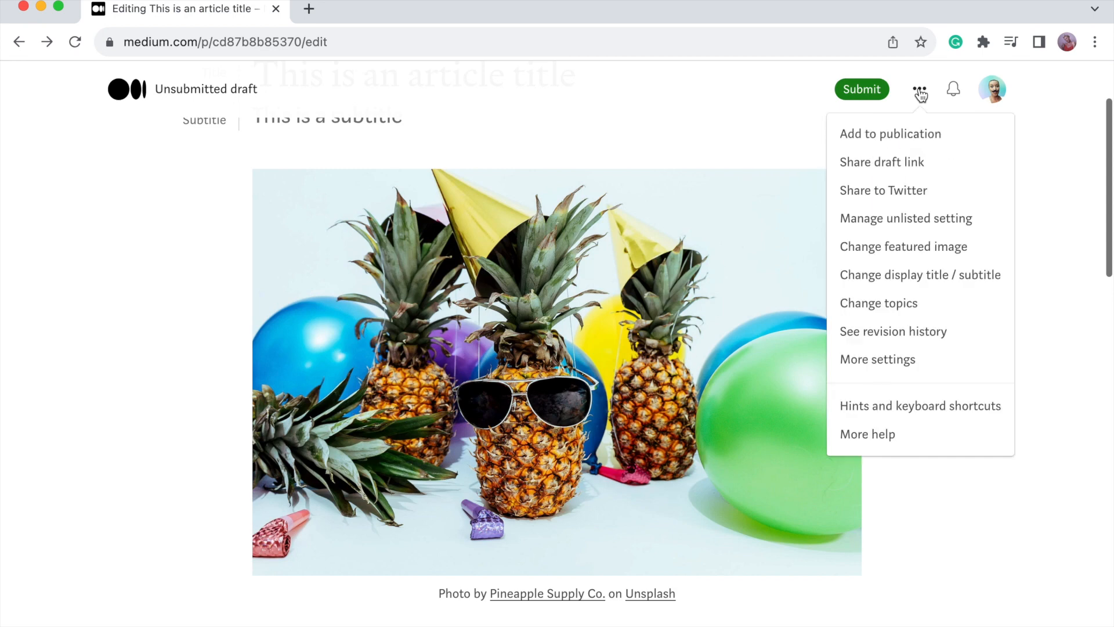
click(887, 140)
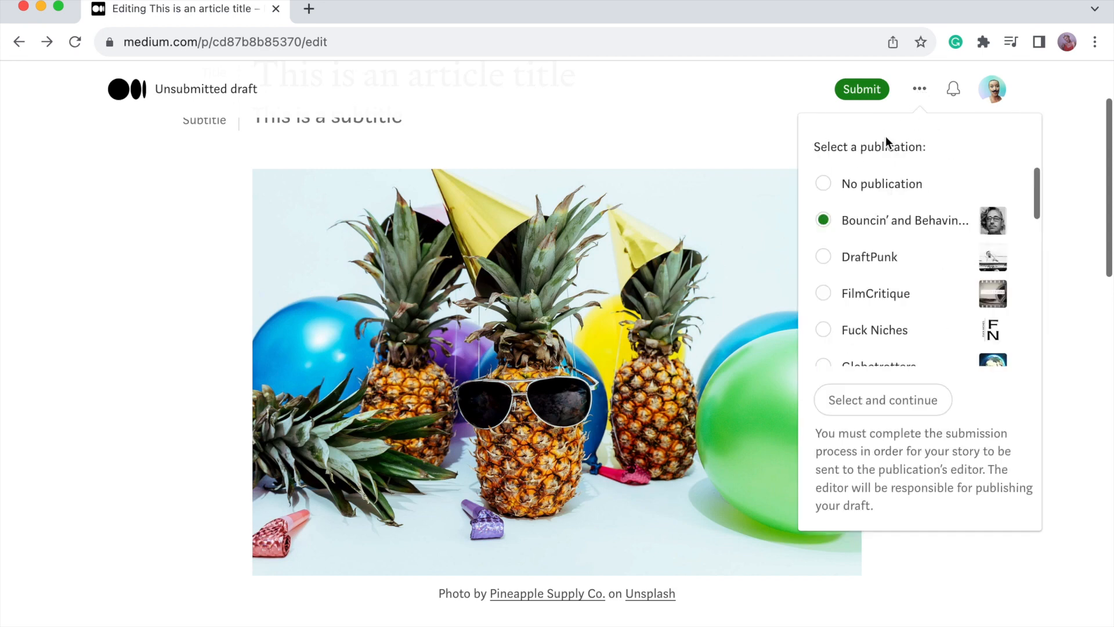
click(835, 193)
click(868, 400)
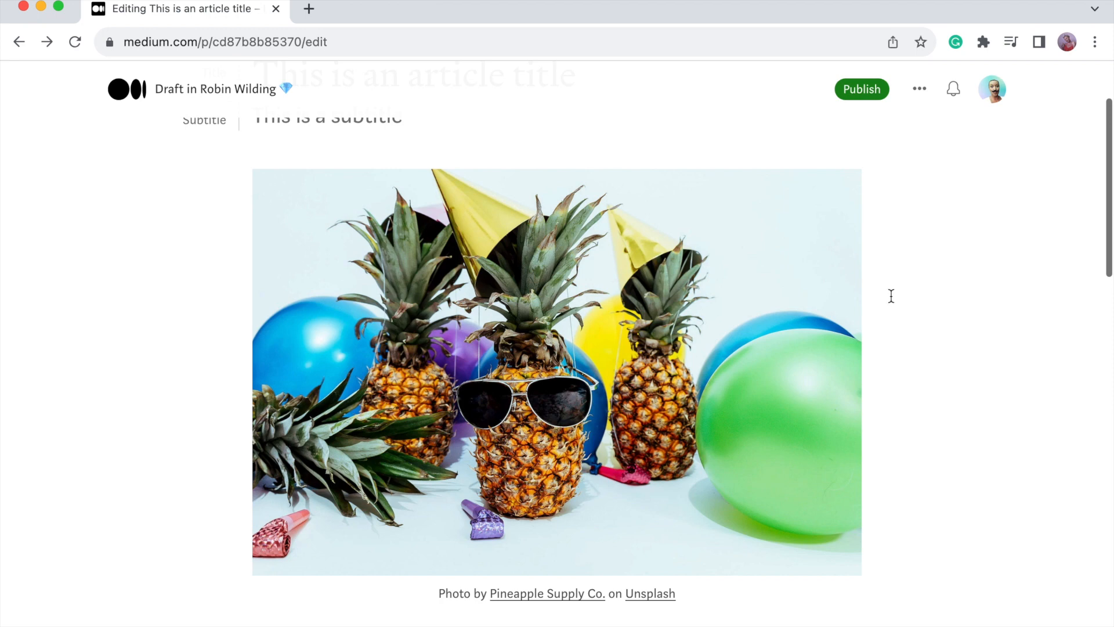
click(864, 91)
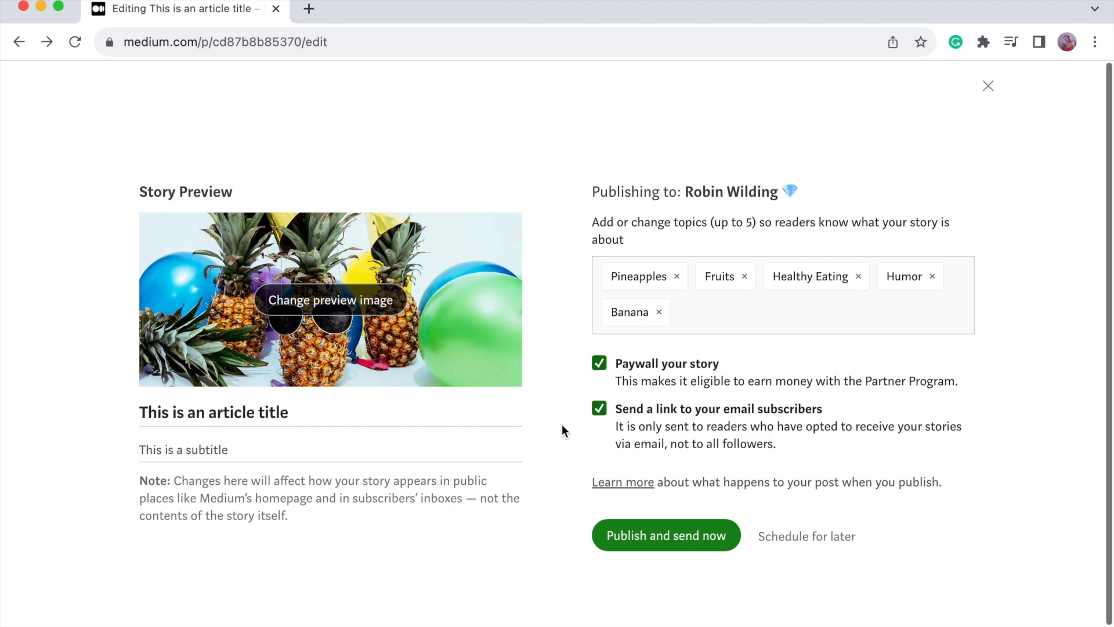
click(988, 85)
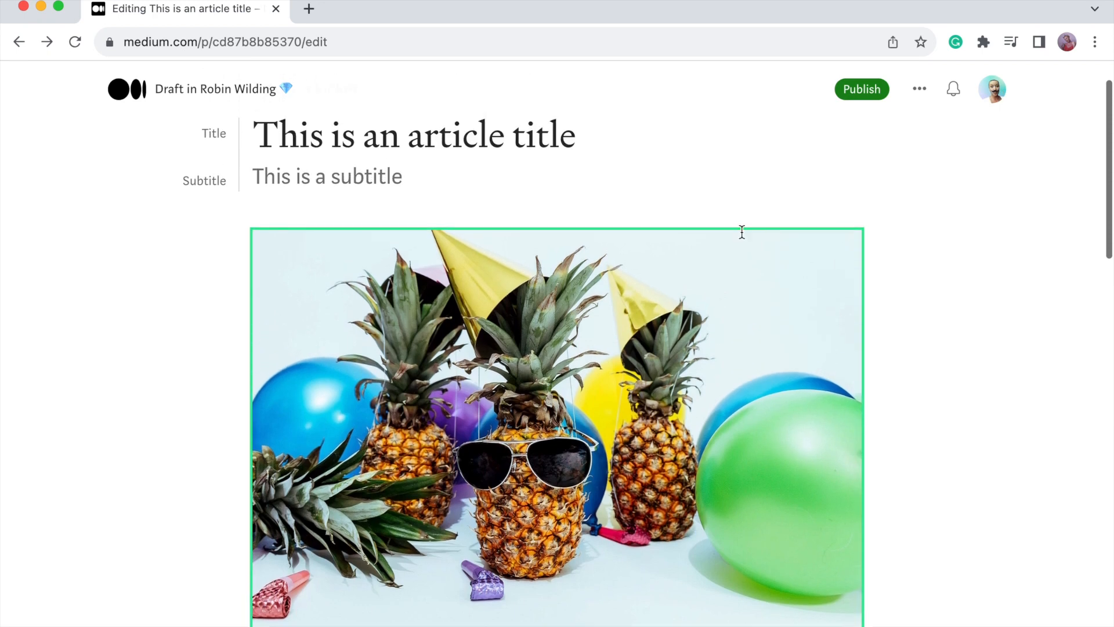
Copy the draft's share link and load it in a new browser tab.
click(919, 88)
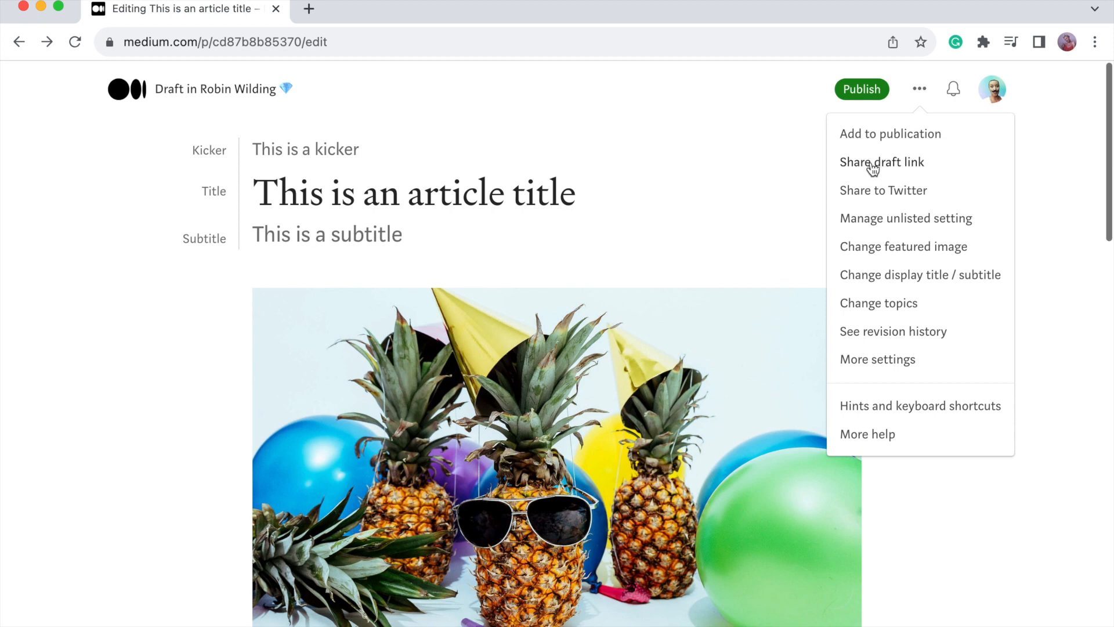
click(873, 168)
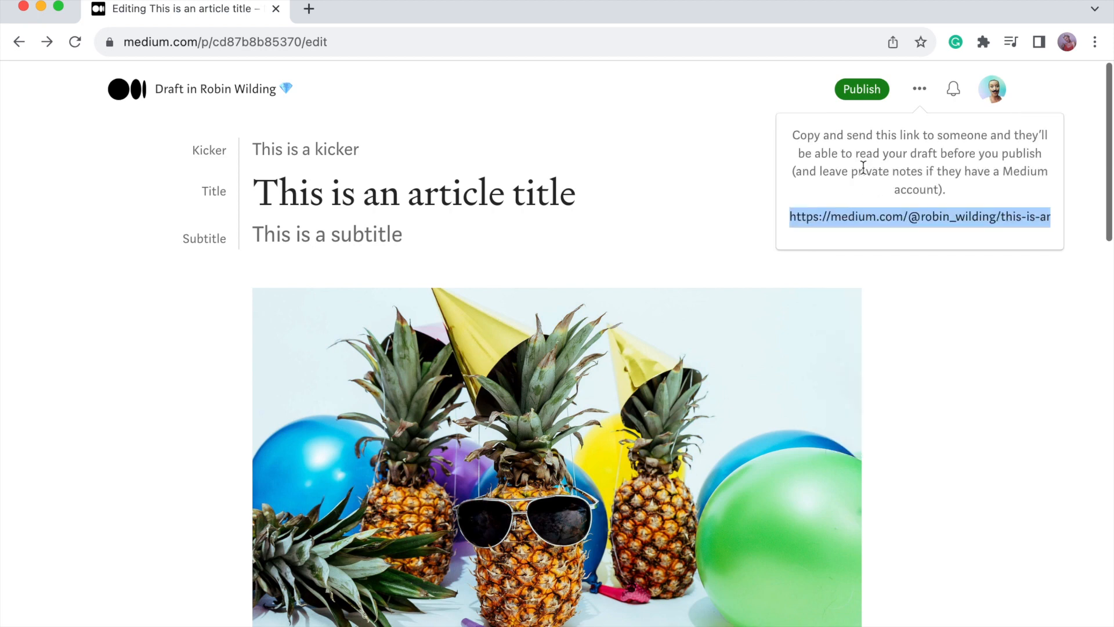
key(super+t)
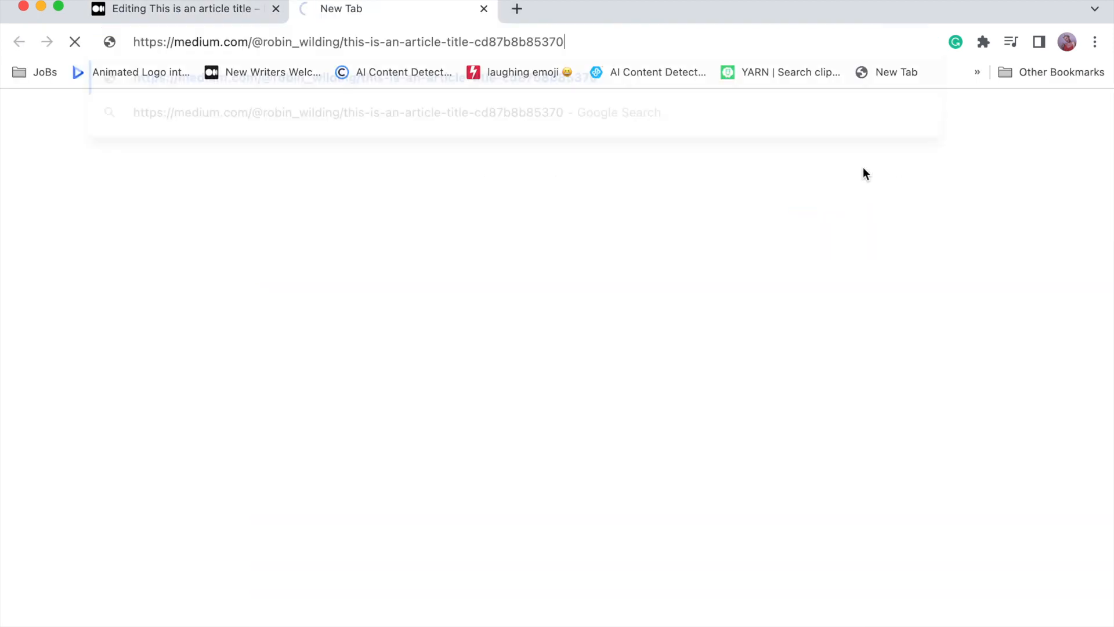
key(Return)
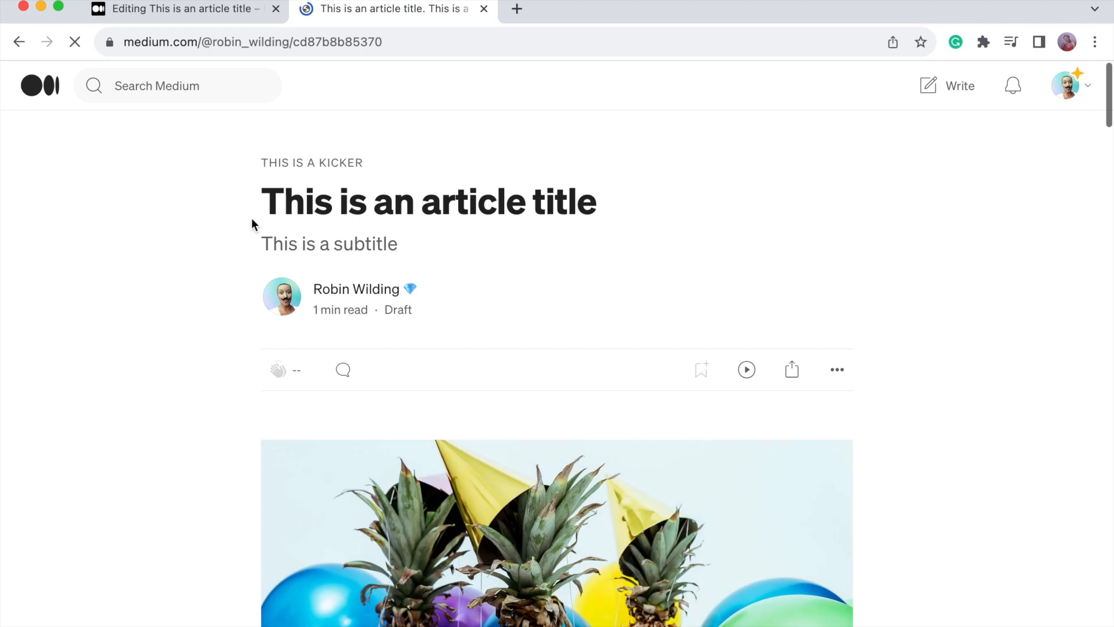
Scroll through the previewed article, then close the preview tab.
scroll(251, 217, down, 5)
scroll(238, 252, down, 5)
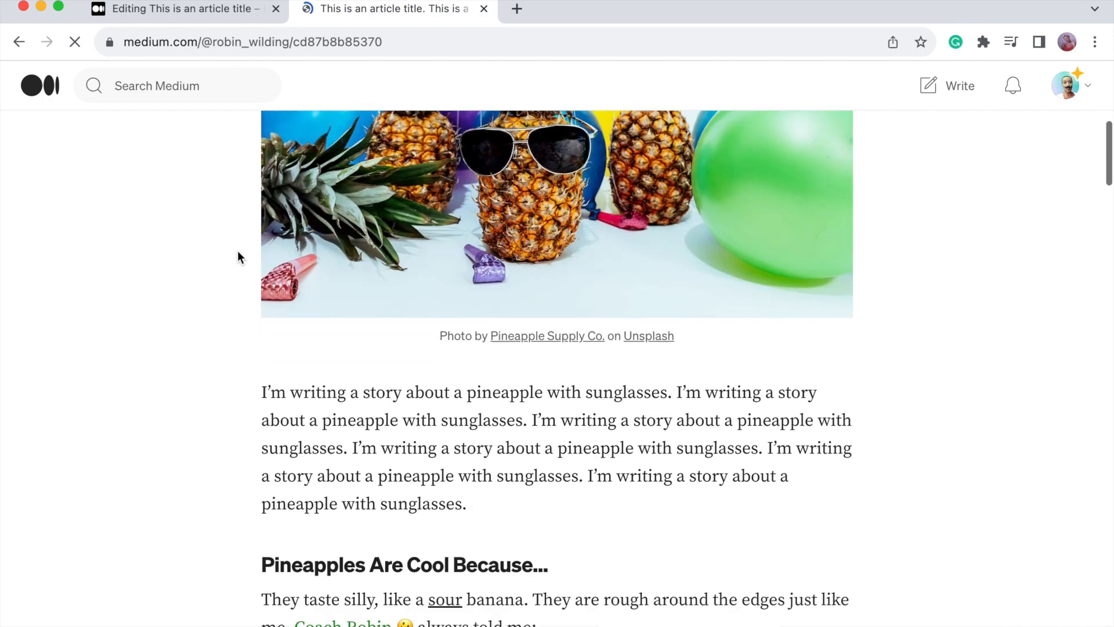
scroll(237, 252, down, 5)
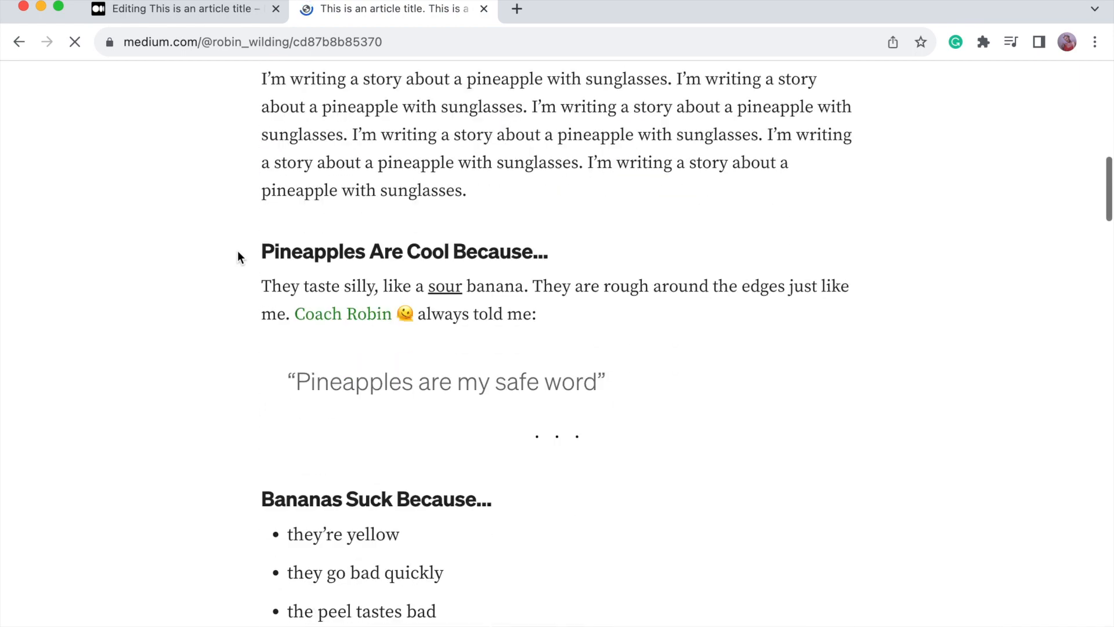
scroll(241, 257, down, 7)
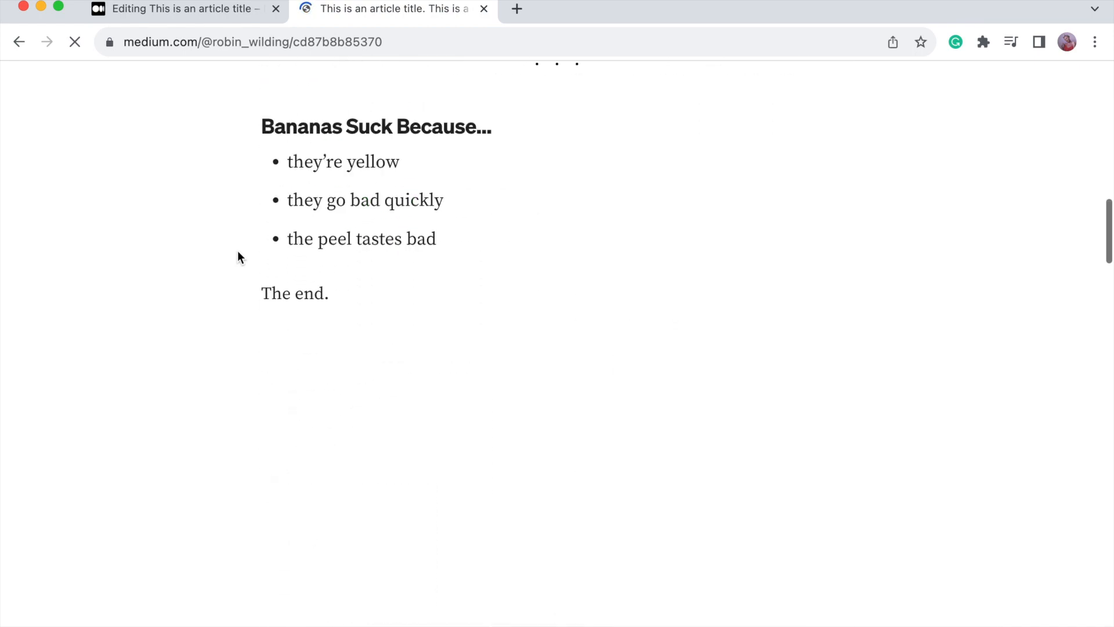
scroll(238, 255, down, 6)
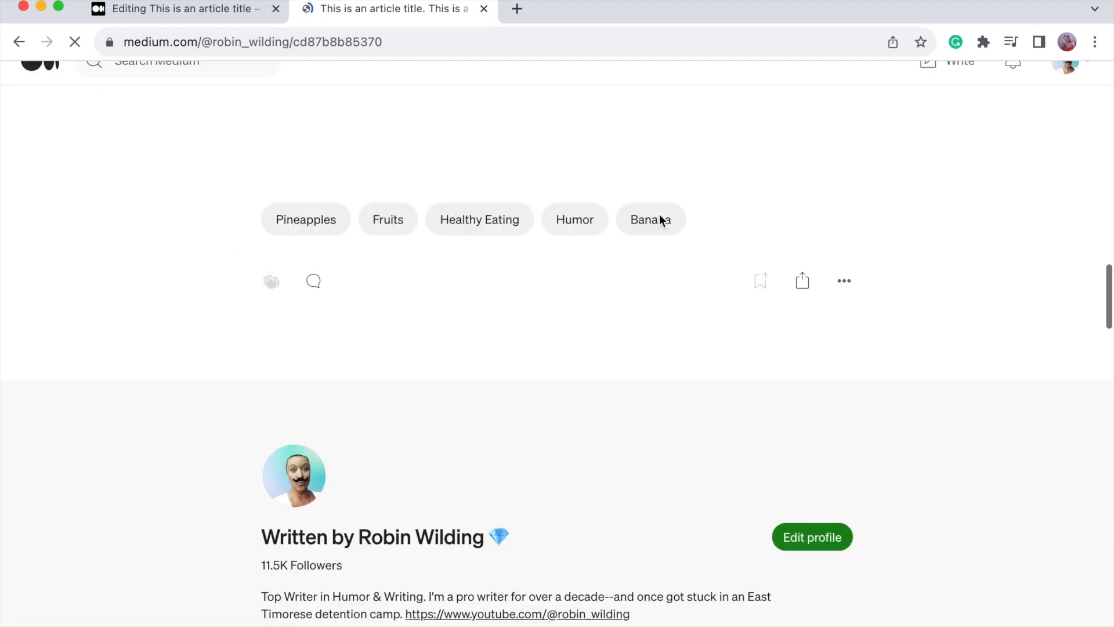
scroll(215, 314, down, 3)
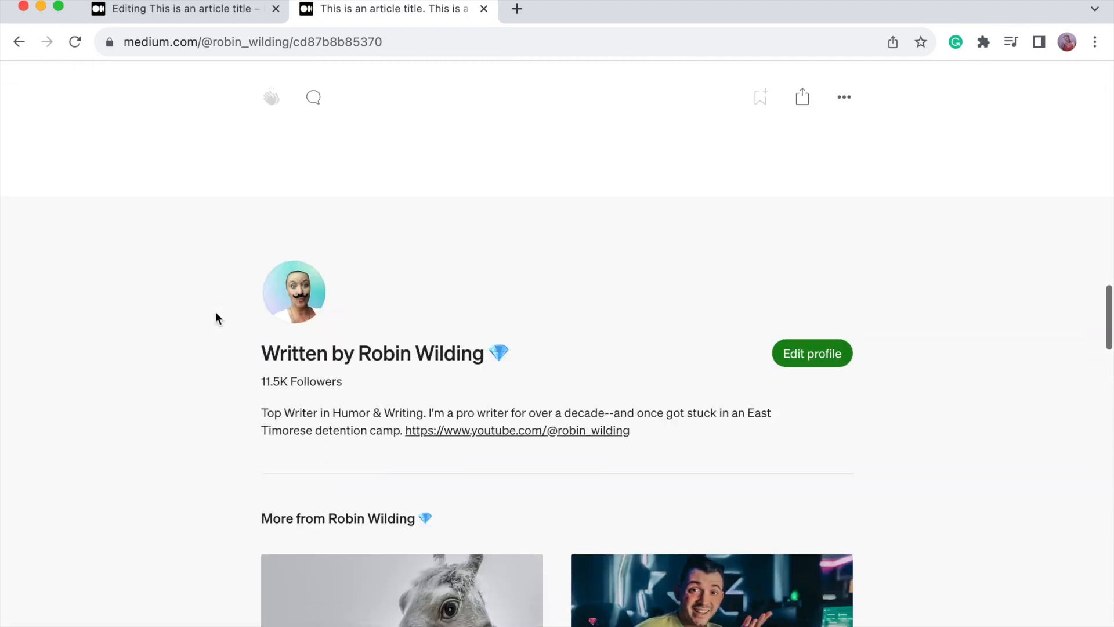
scroll(215, 313, up, 6)
scroll(216, 314, up, 10)
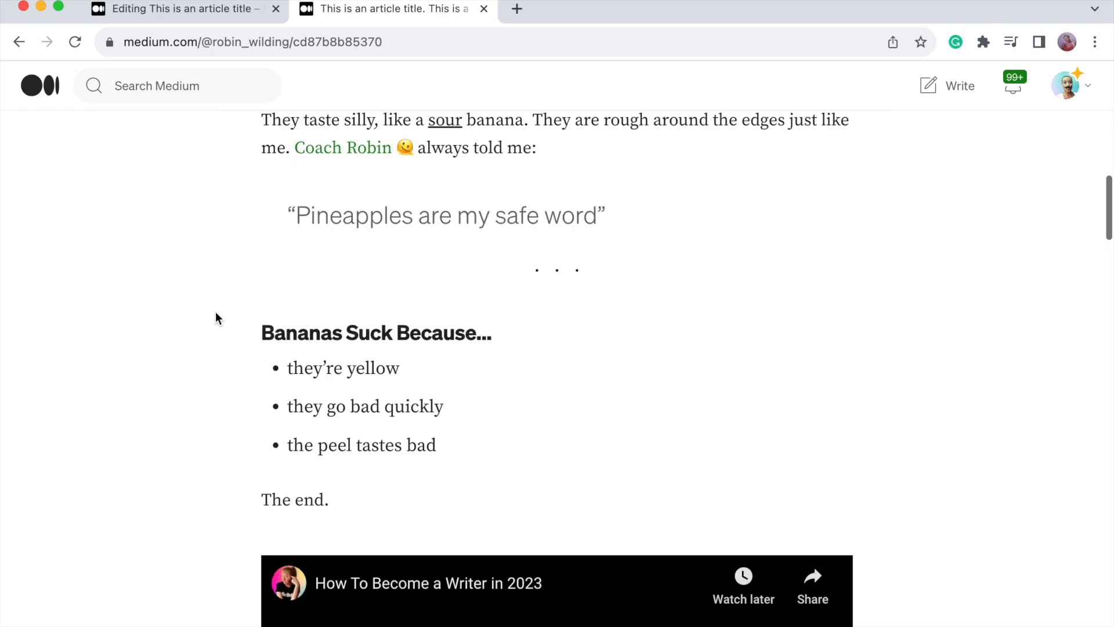
key(super+w)
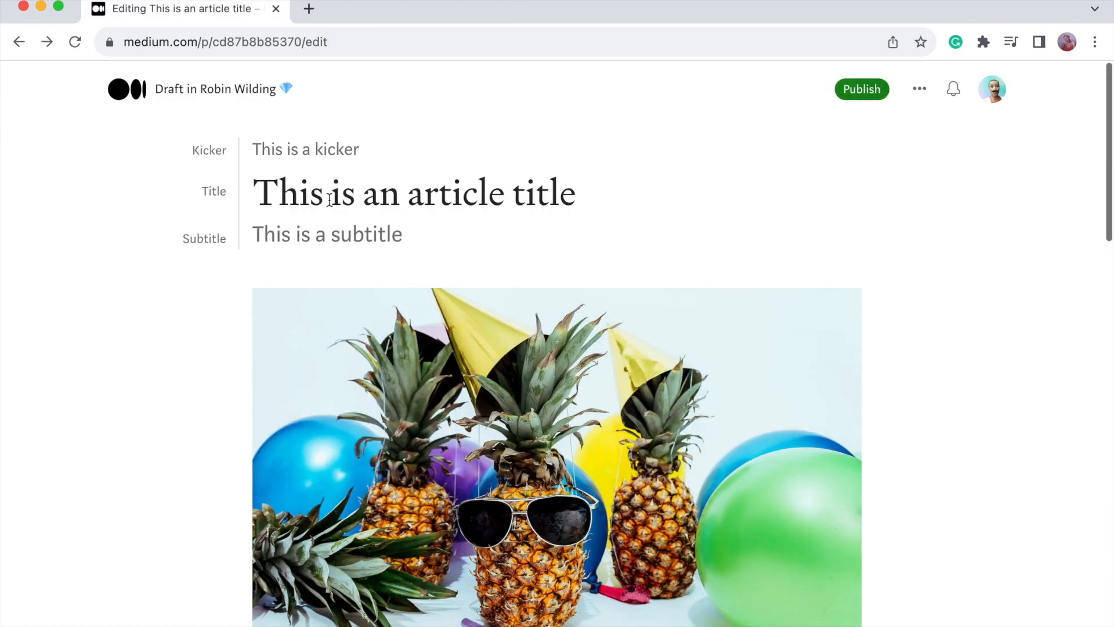
Delete the 'This is a kicker' line so 'This is an article title' comes first.
triple_click(329, 199)
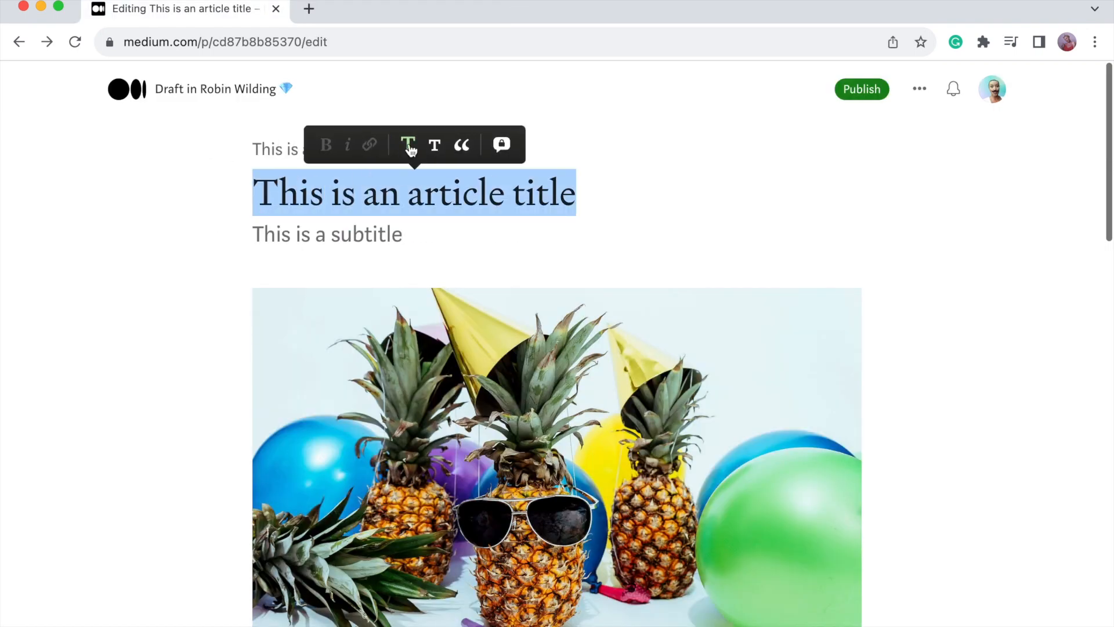
triple_click(336, 238)
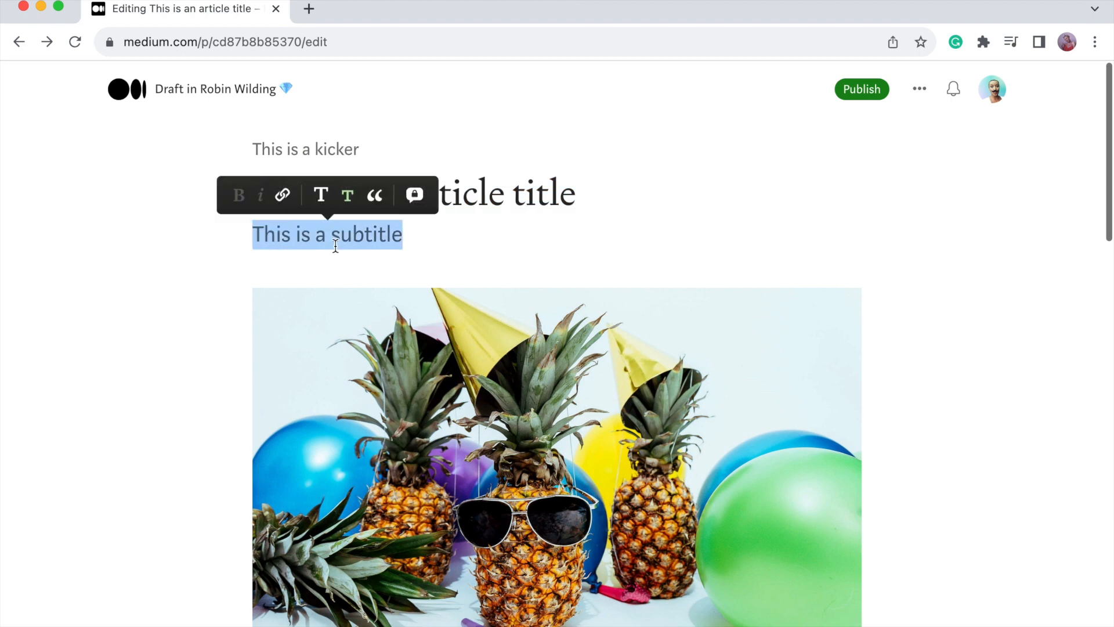
double_click(299, 149)
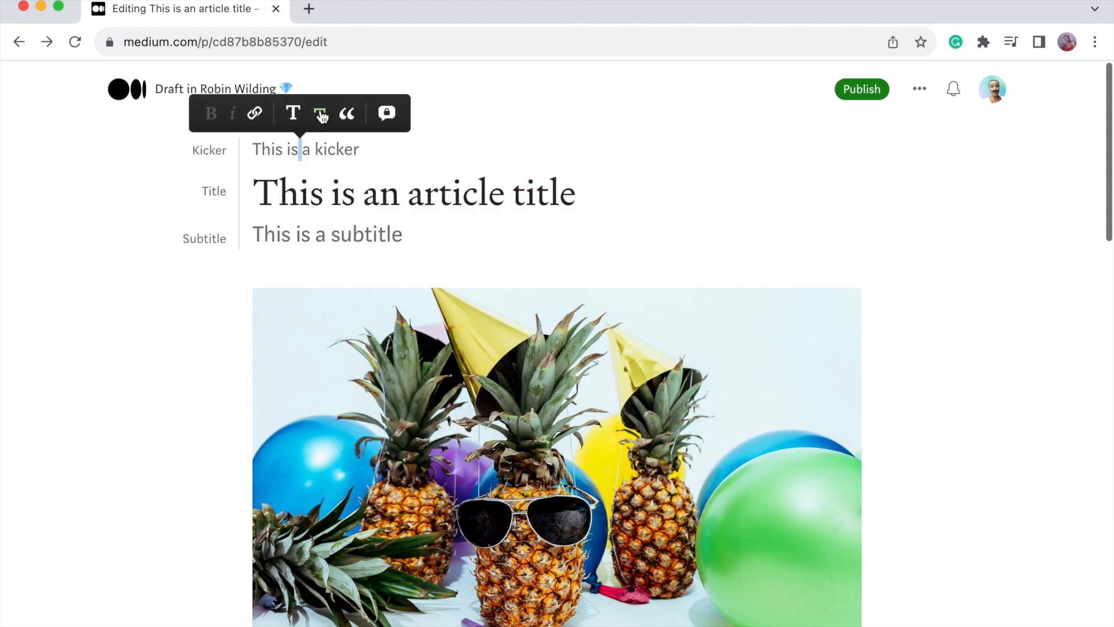
drag(386, 150, 232, 152)
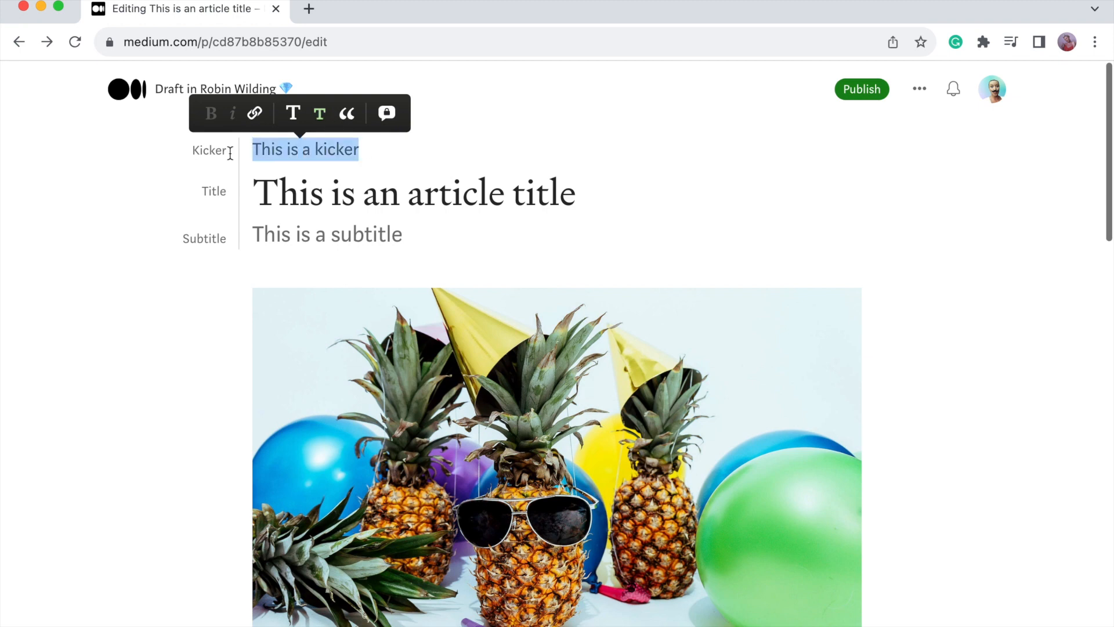
key(BackSpace)
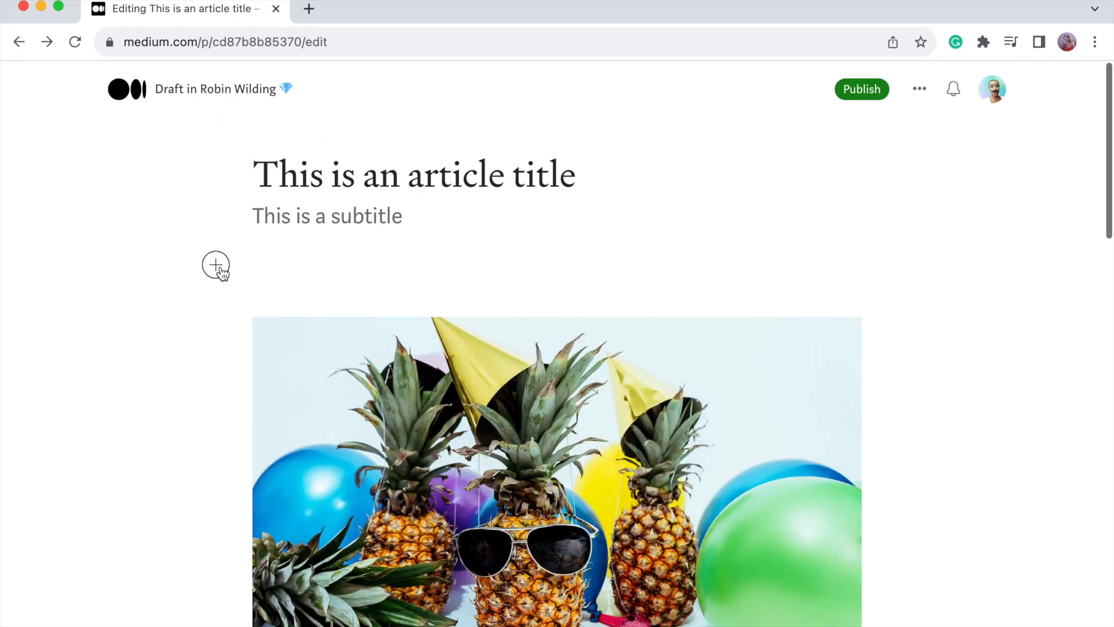
click(216, 265)
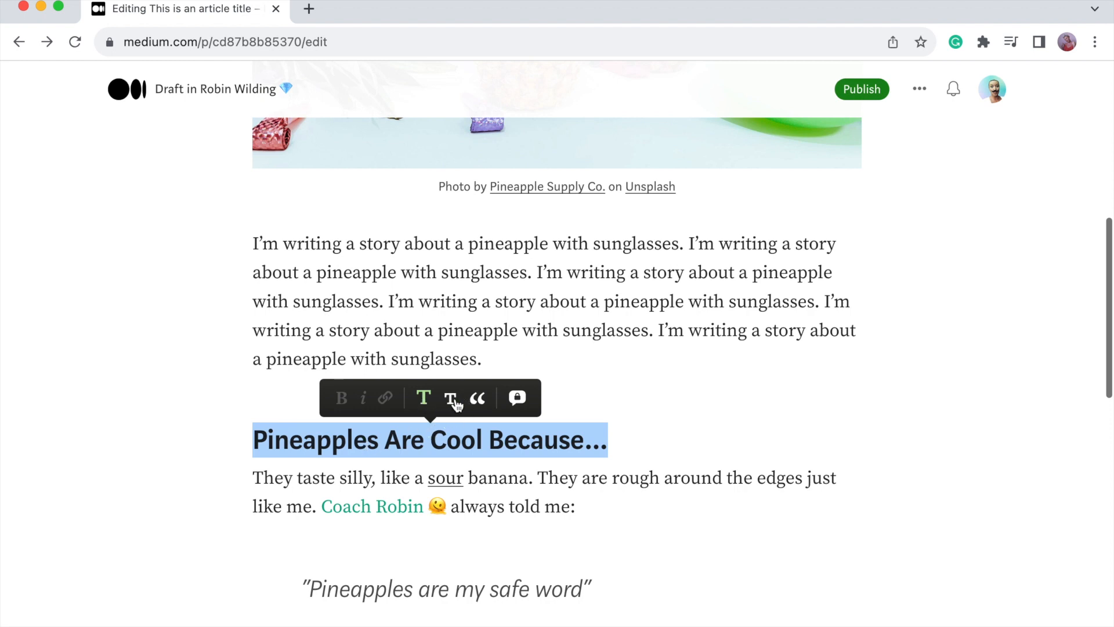
double_click(450, 589)
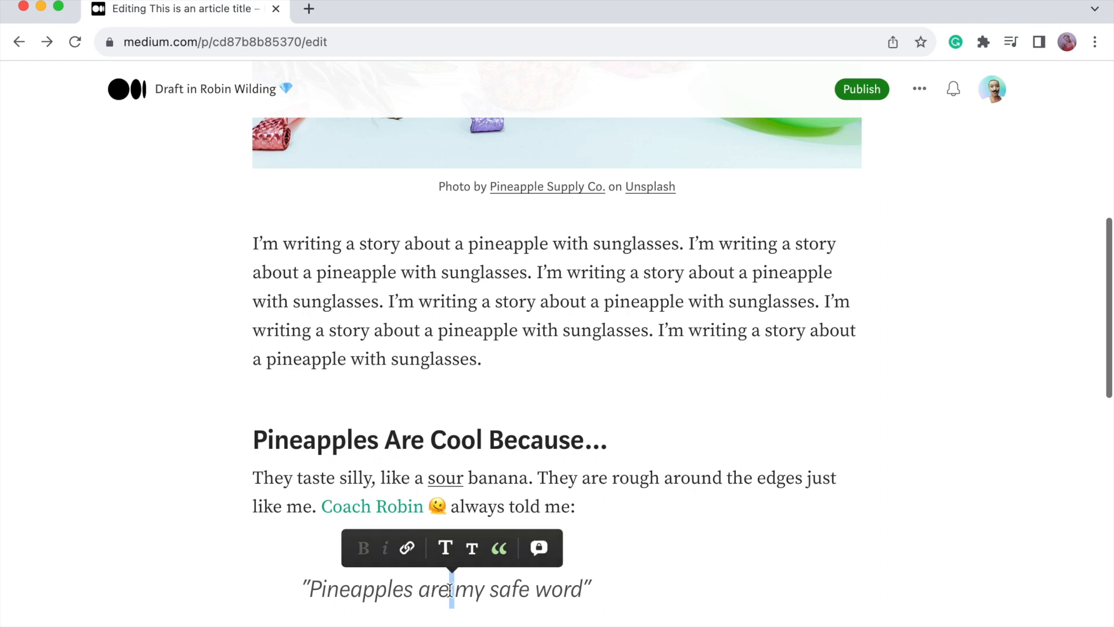
click(498, 554)
click(429, 525)
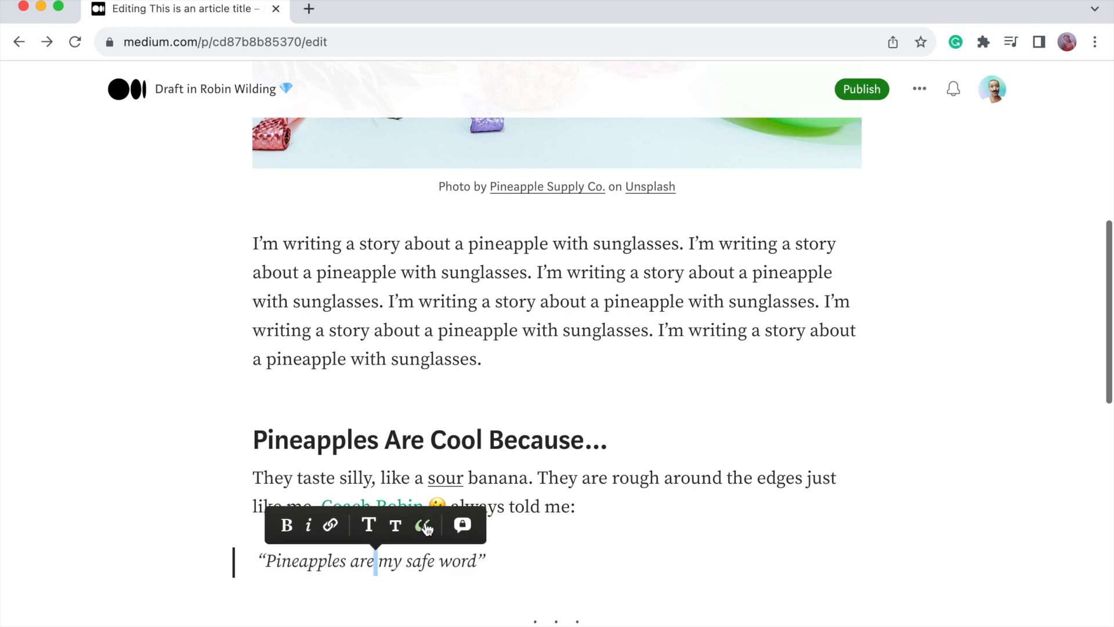
click(425, 526)
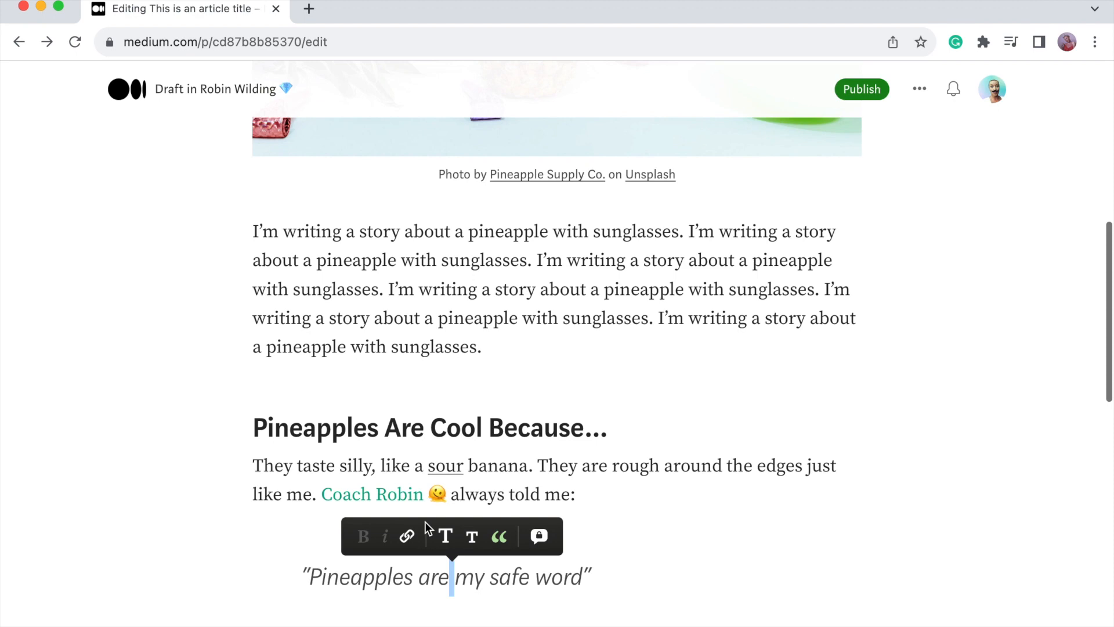
scroll(531, 585, down, 3)
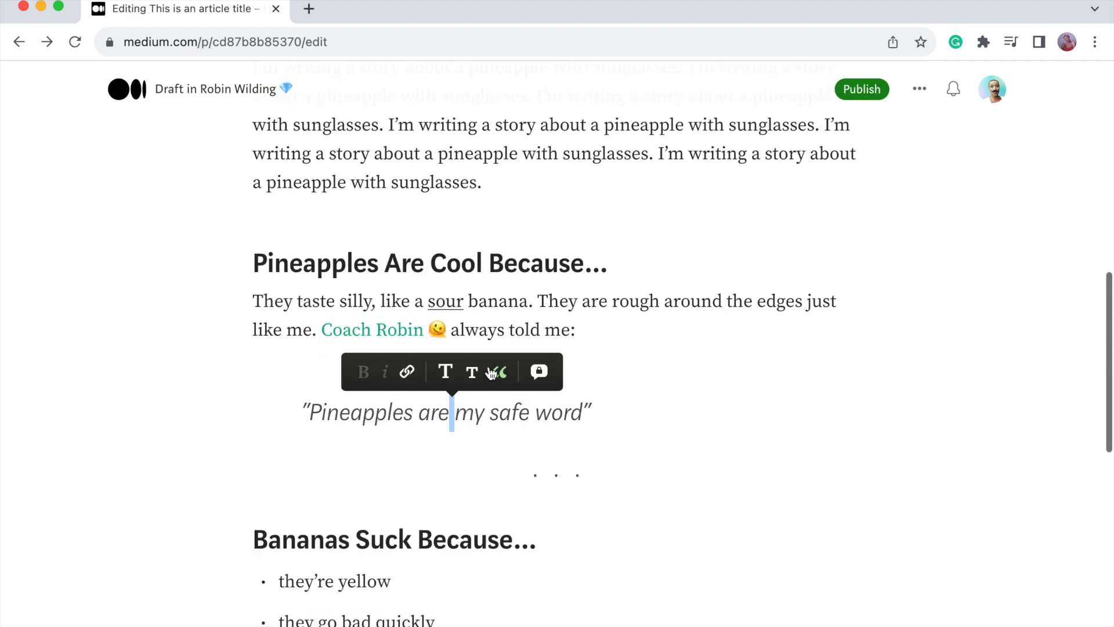
scroll(412, 363, up, 3)
scroll(412, 364, up, 5)
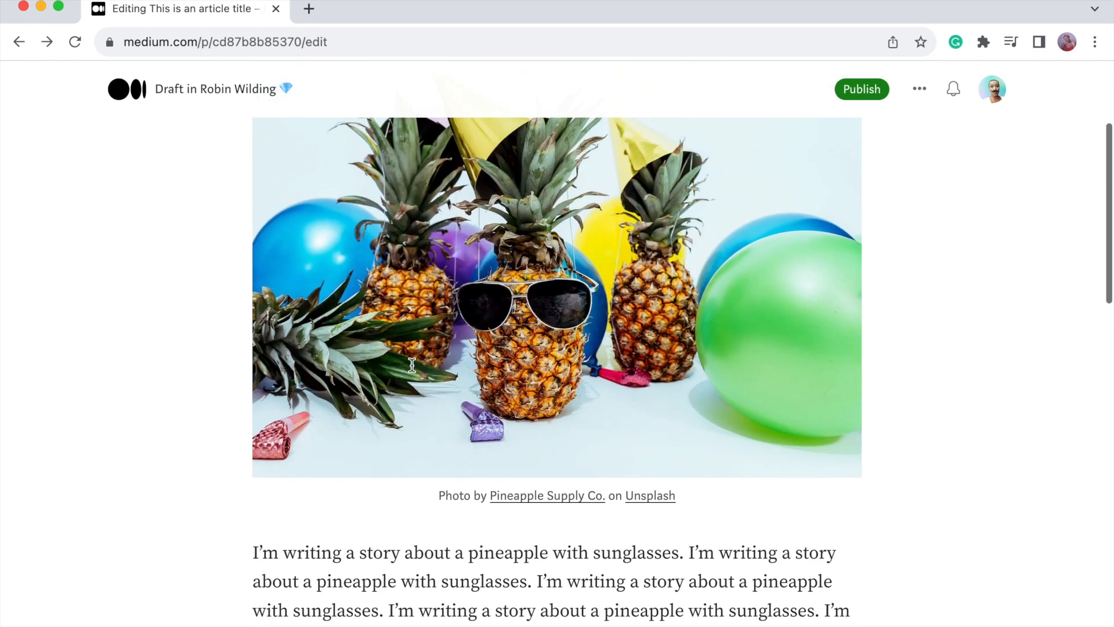
scroll(412, 364, down, 4)
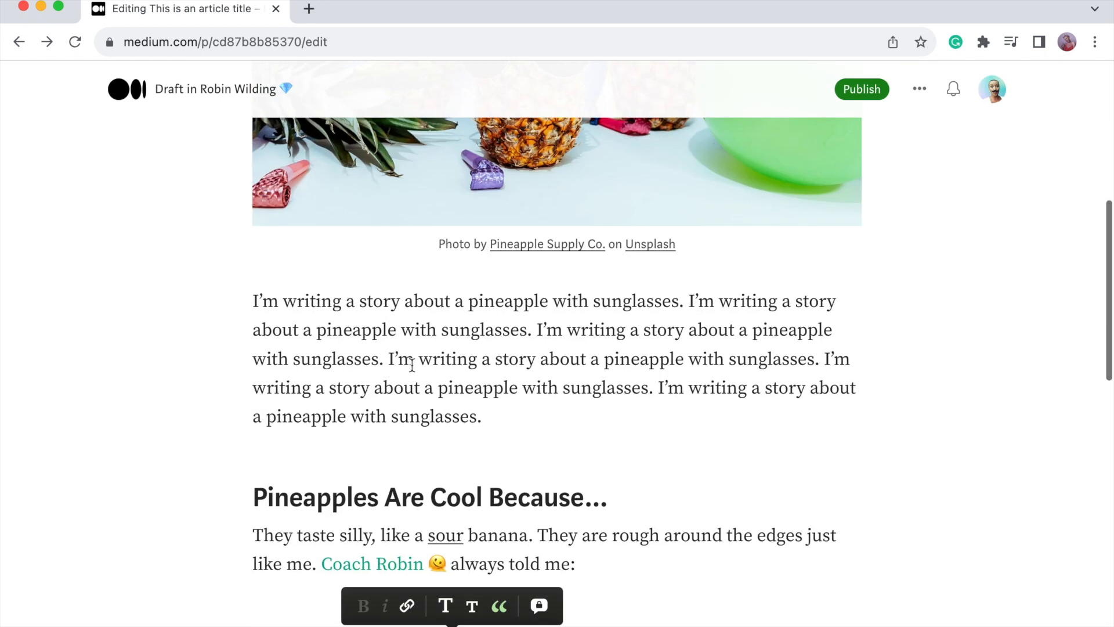
click(523, 439)
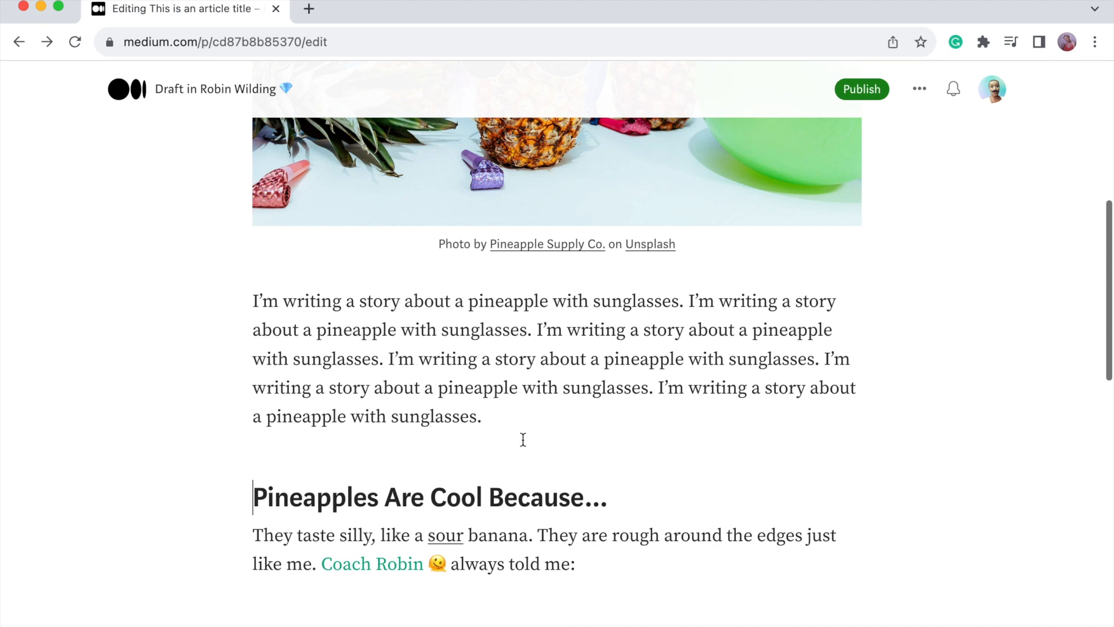
scroll(523, 439, down, 6)
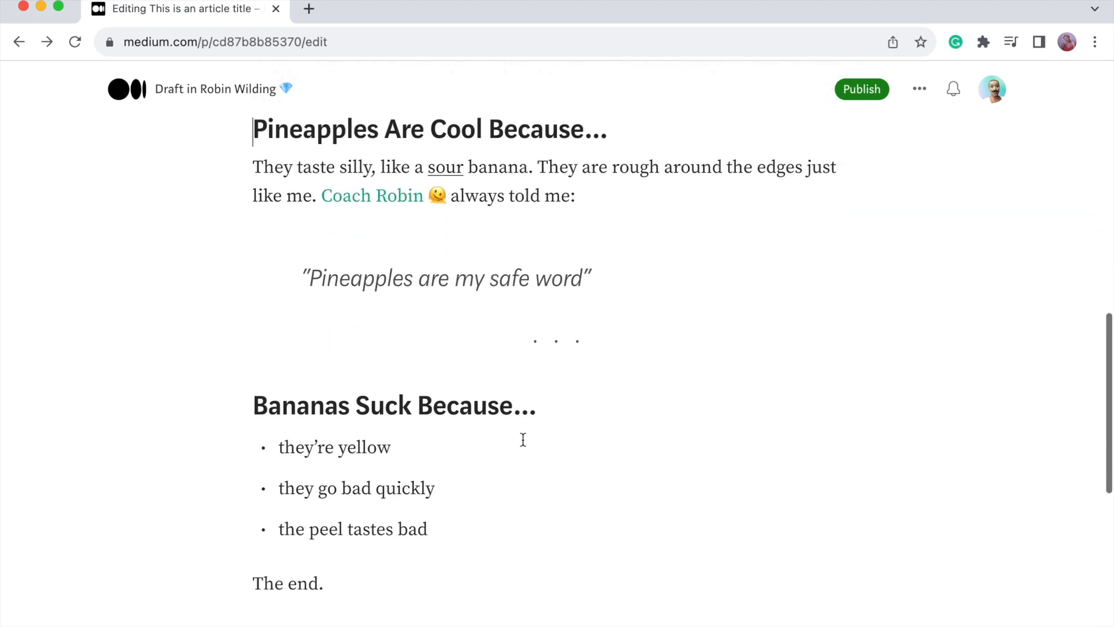
scroll(522, 439, up, 1)
scroll(522, 439, up, 1)
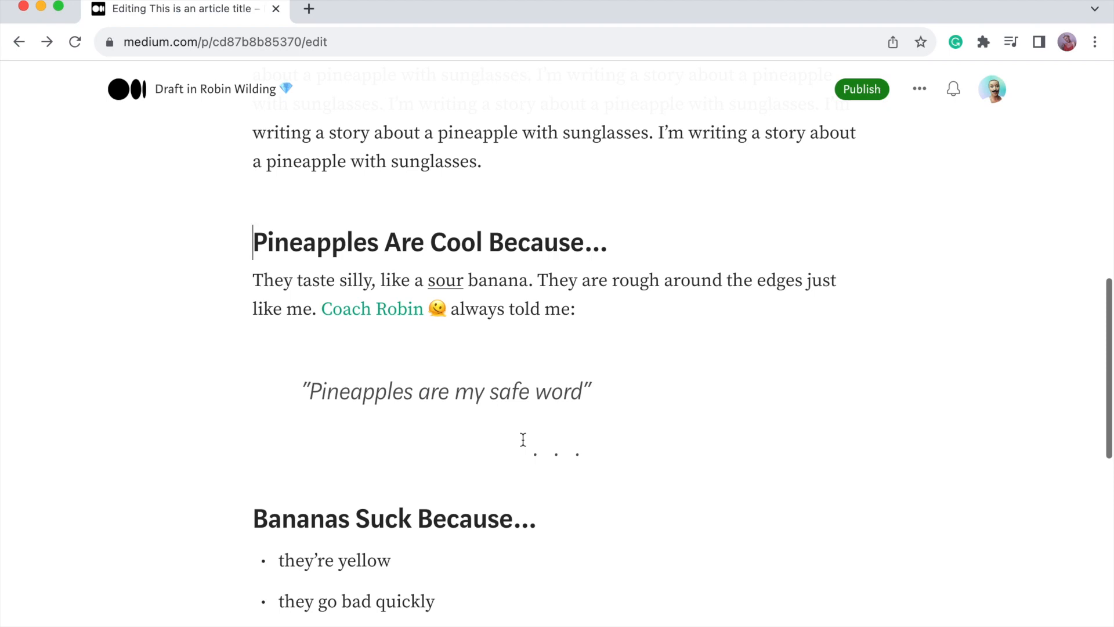
scroll(523, 439, down, 1)
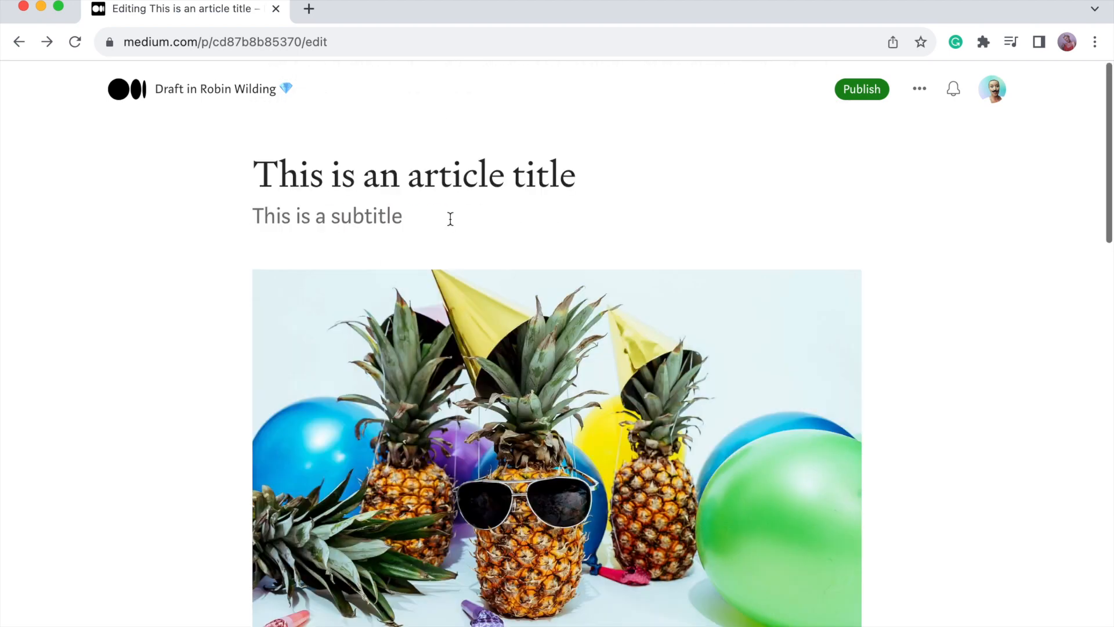